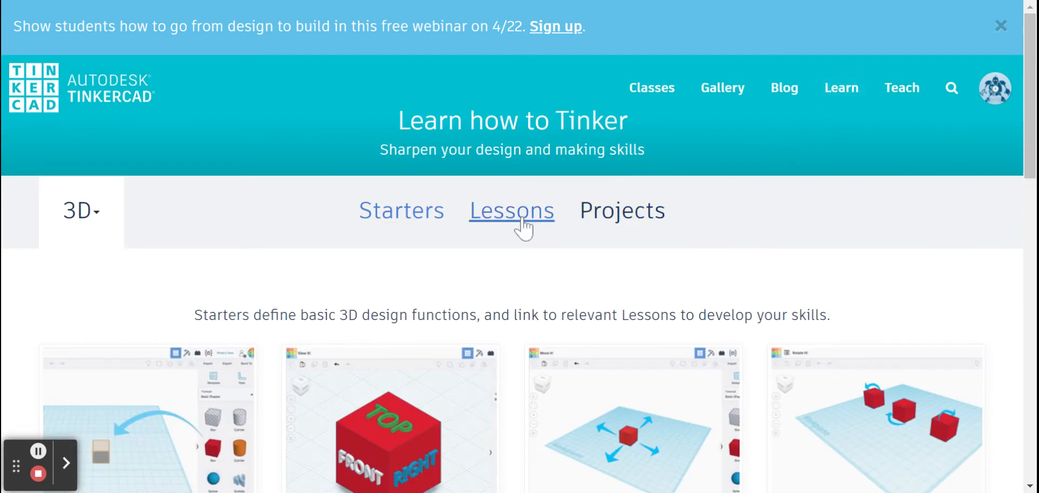
# Step: Open the Chess Pawn project from the 3D Lessons and start its lesson
pyautogui.click(521, 218)
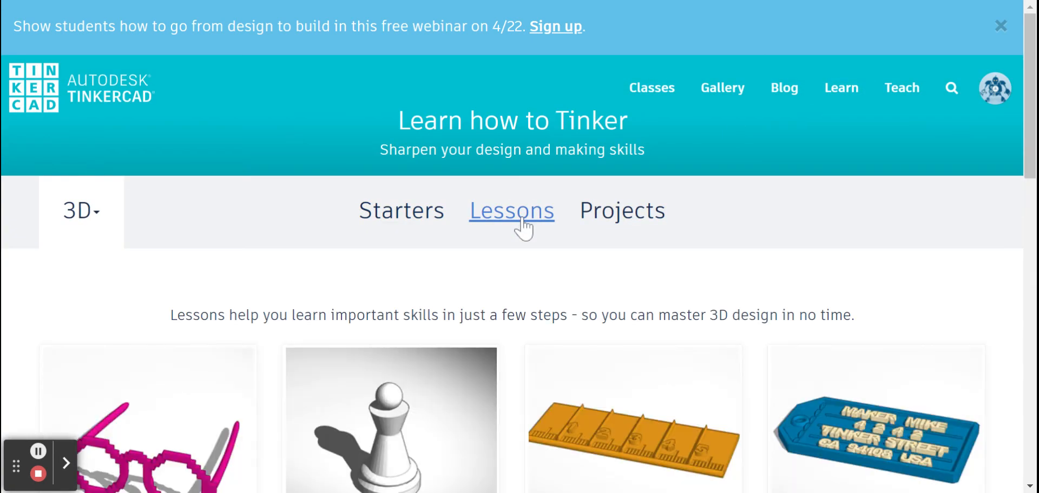
pyautogui.scroll(-1, 521, 217)
pyautogui.scroll(-3, 523, 230)
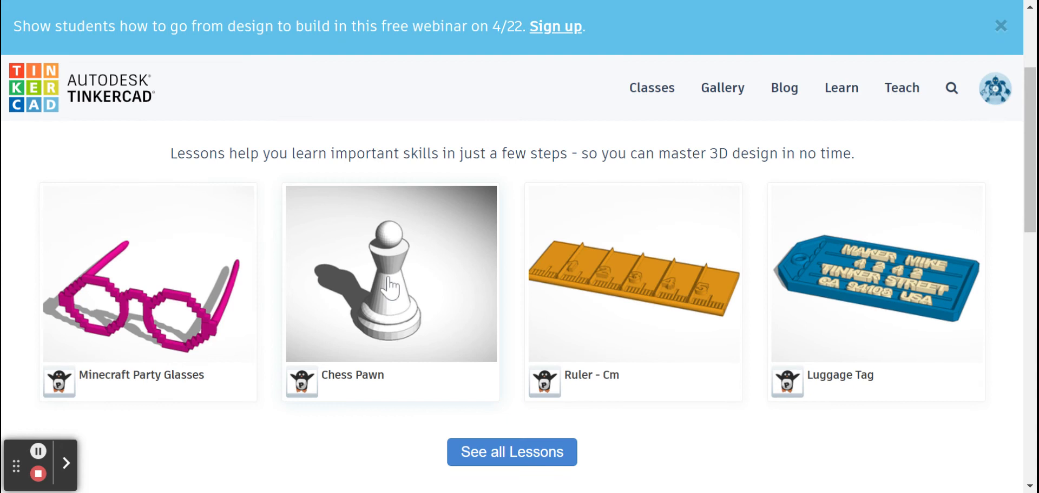
pyautogui.click(372, 378)
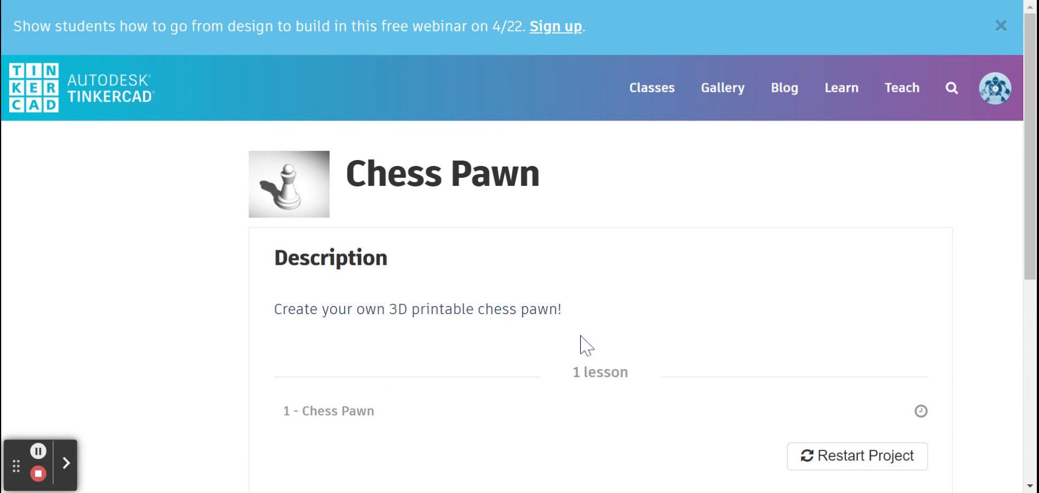
pyautogui.scroll(-2, 580, 341)
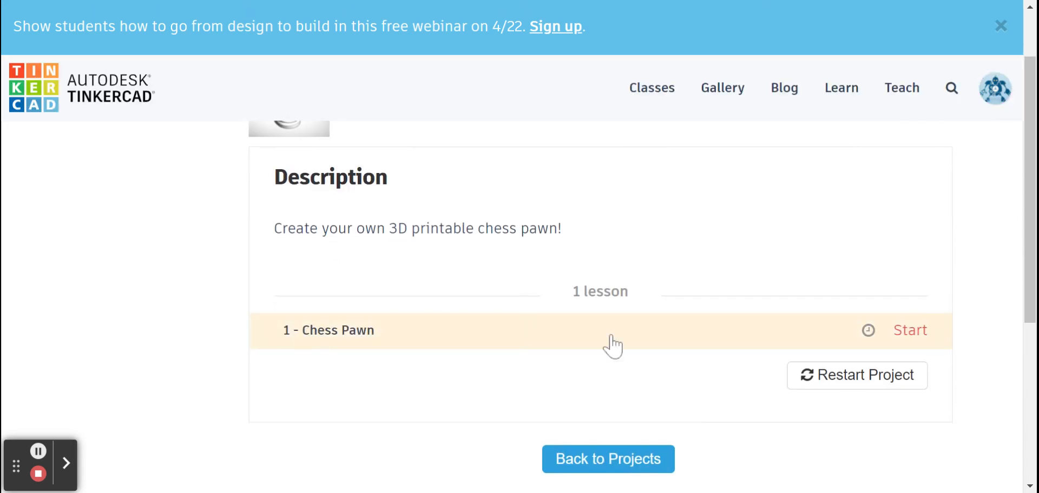
pyautogui.click(912, 332)
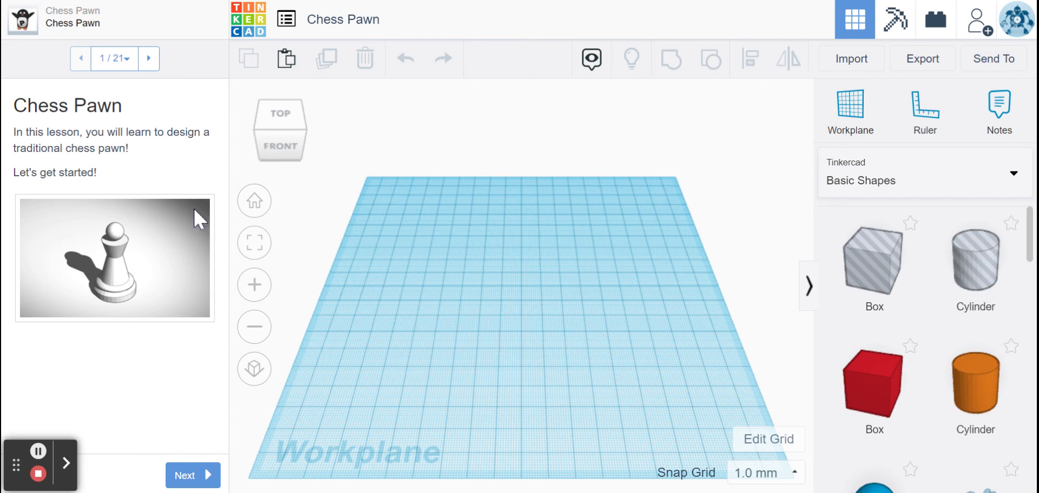
# Step: Advance to lesson page 2 and place a solid cylinder on the workplane over the guide outline
pyautogui.click(180, 481)
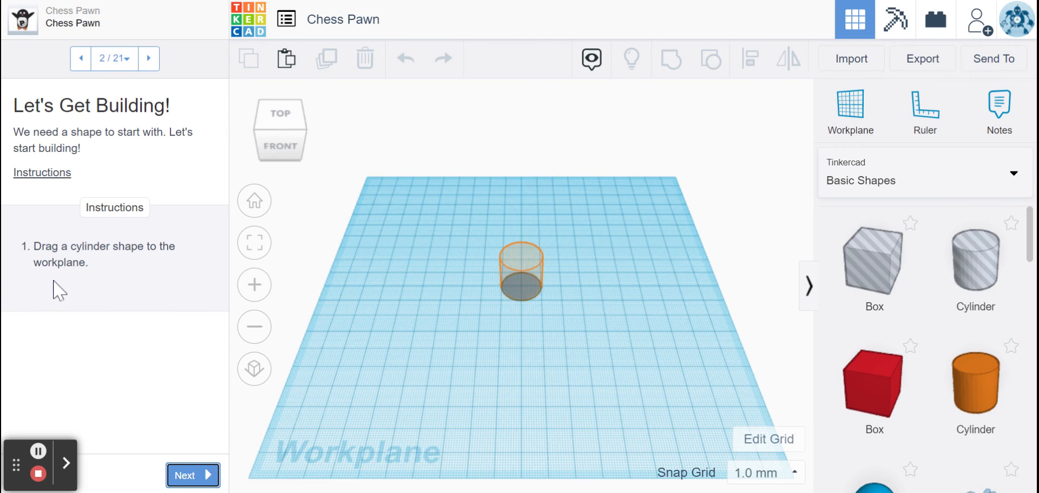
pyautogui.click(983, 386)
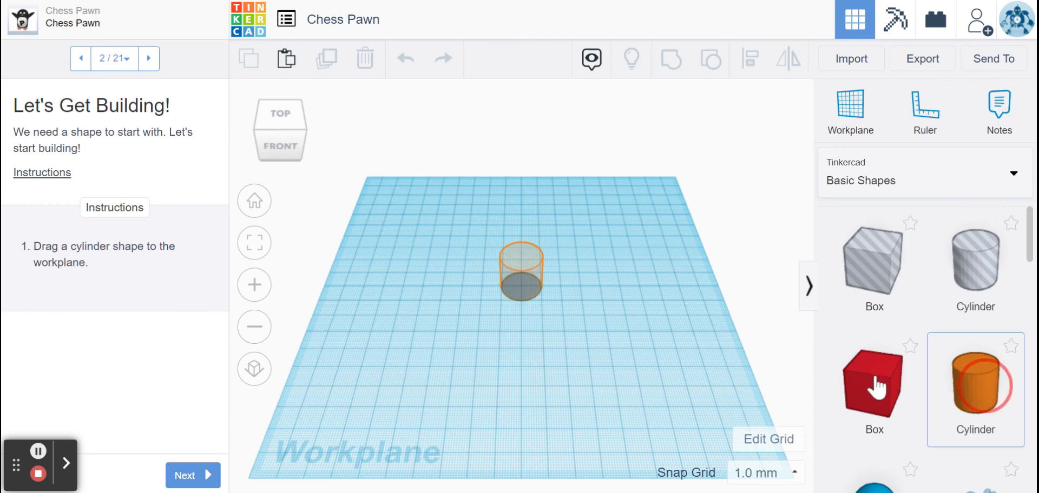
pyautogui.moveTo(876, 387); pyautogui.dragTo(522, 287)
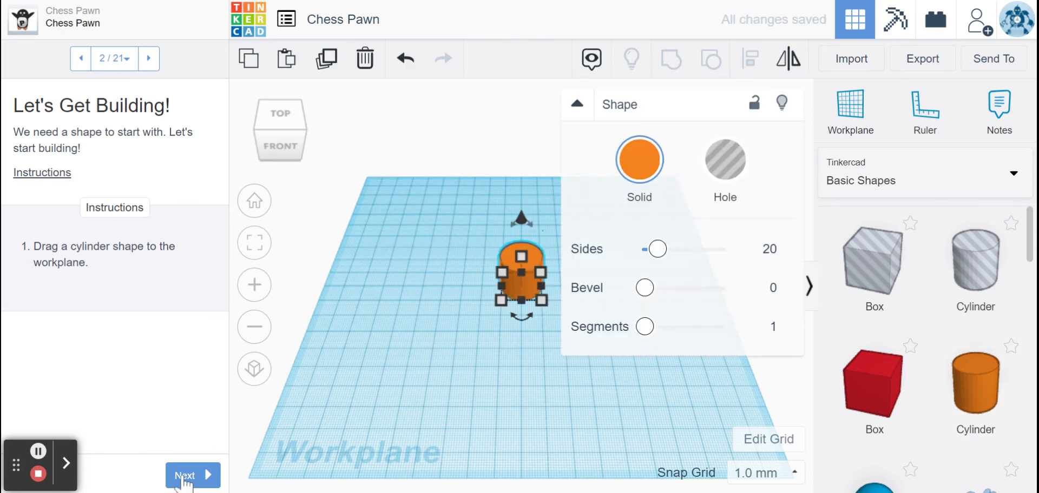
# Step: Advance to lesson page 3, collapse the shape settings and set the cylinder's height to 3 mm
pyautogui.click(184, 476)
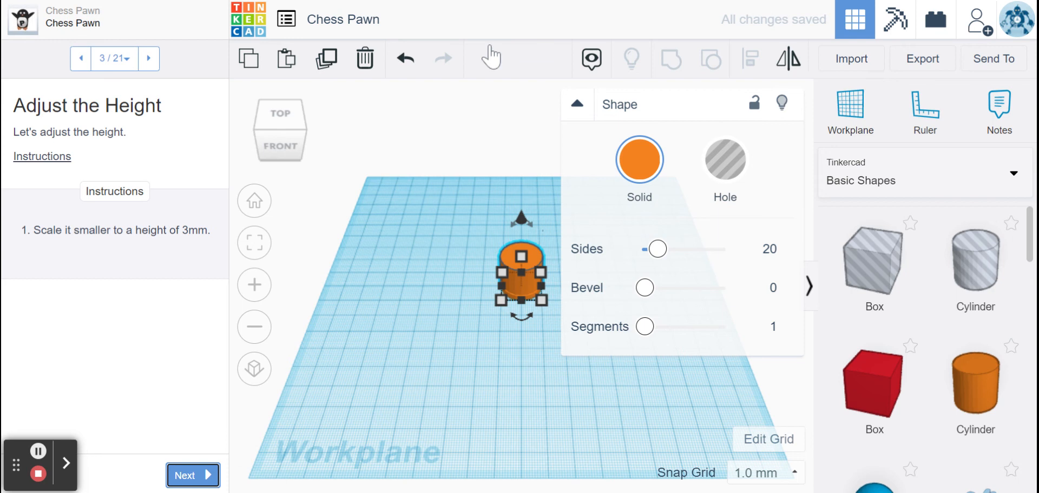
pyautogui.click(577, 106)
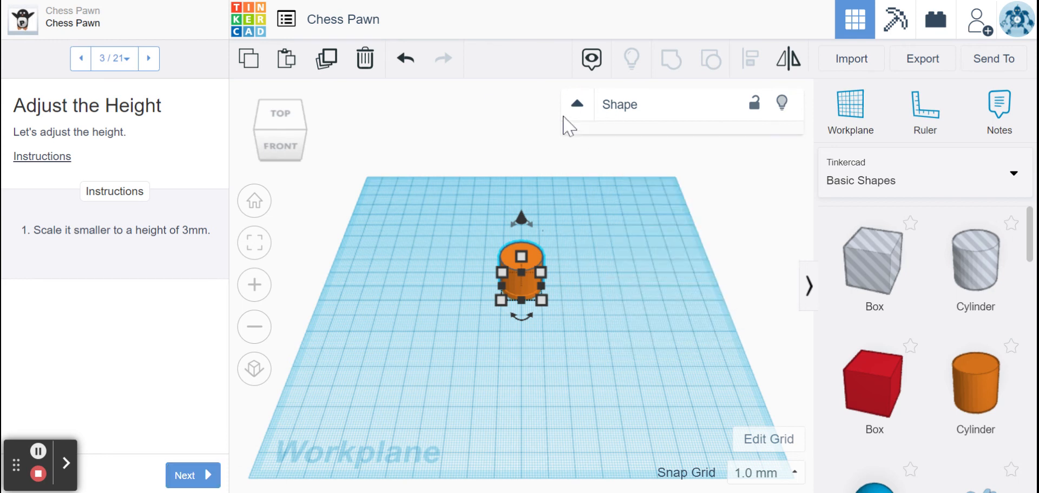
pyautogui.click(294, 131)
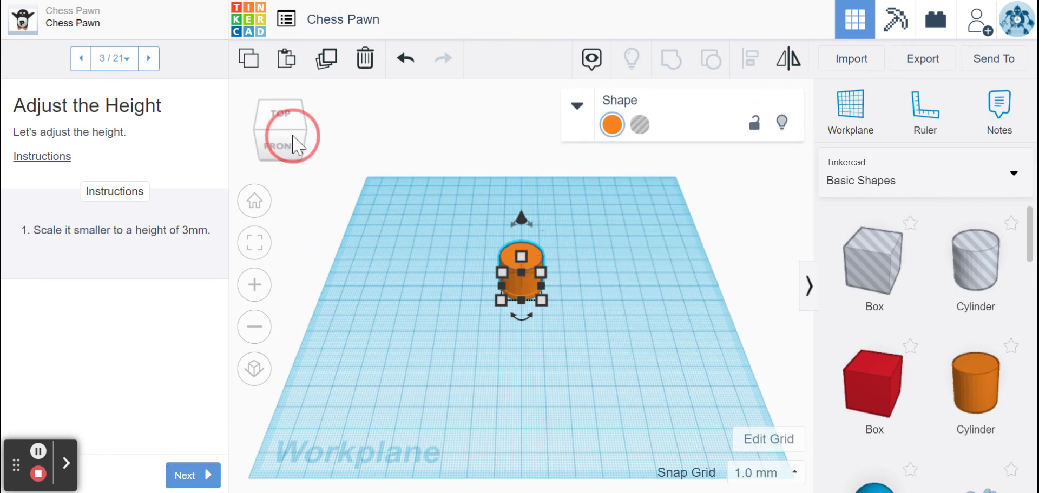
pyautogui.moveTo(294, 128); pyautogui.dragTo(294, 134)
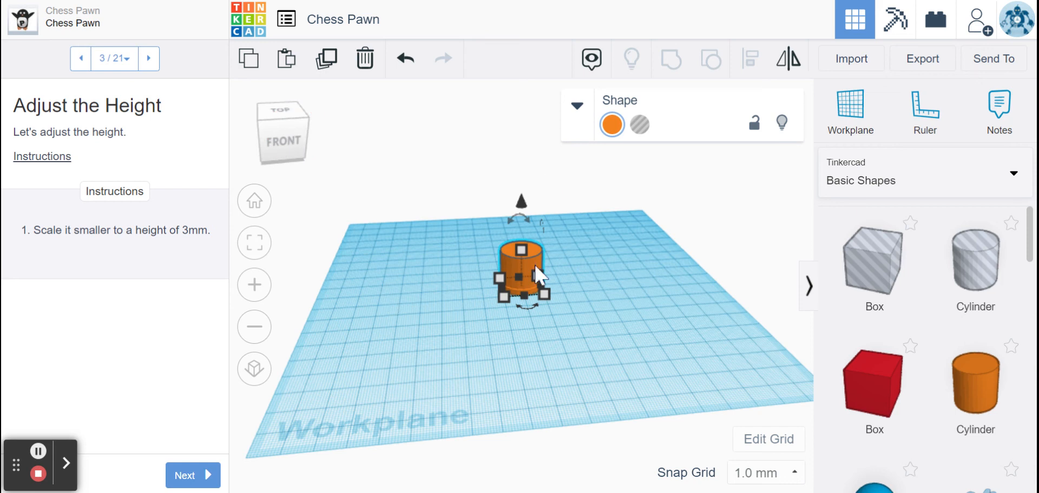
pyautogui.click(578, 106)
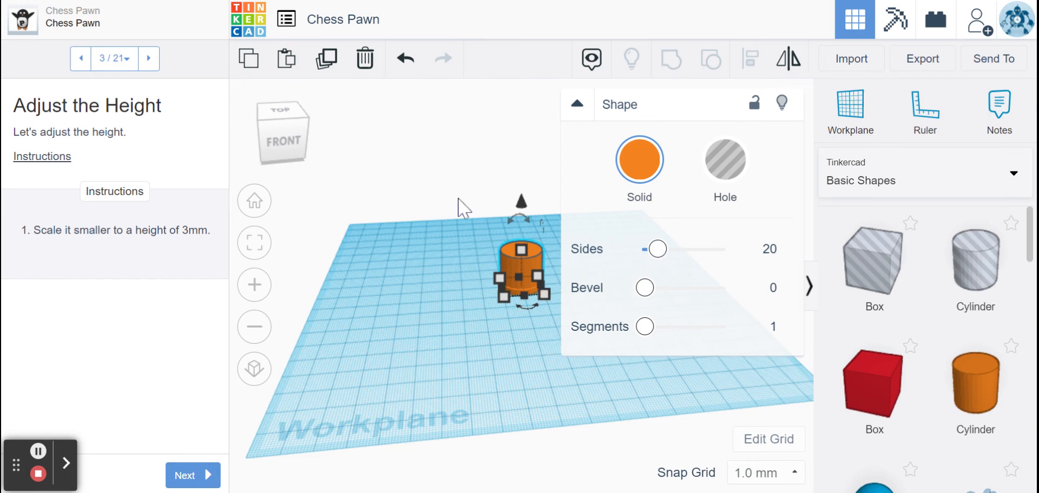
pyautogui.click(577, 105)
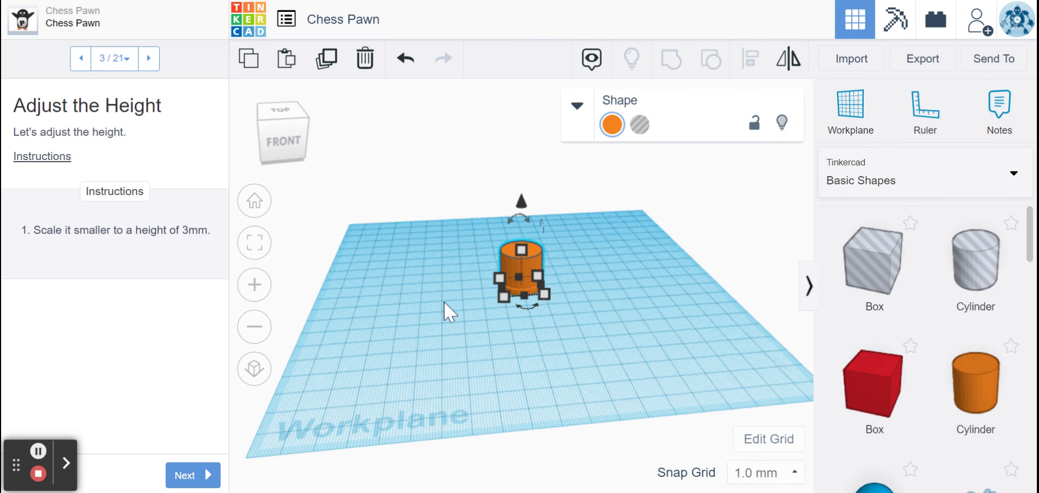
pyautogui.scroll(3, 395, 289)
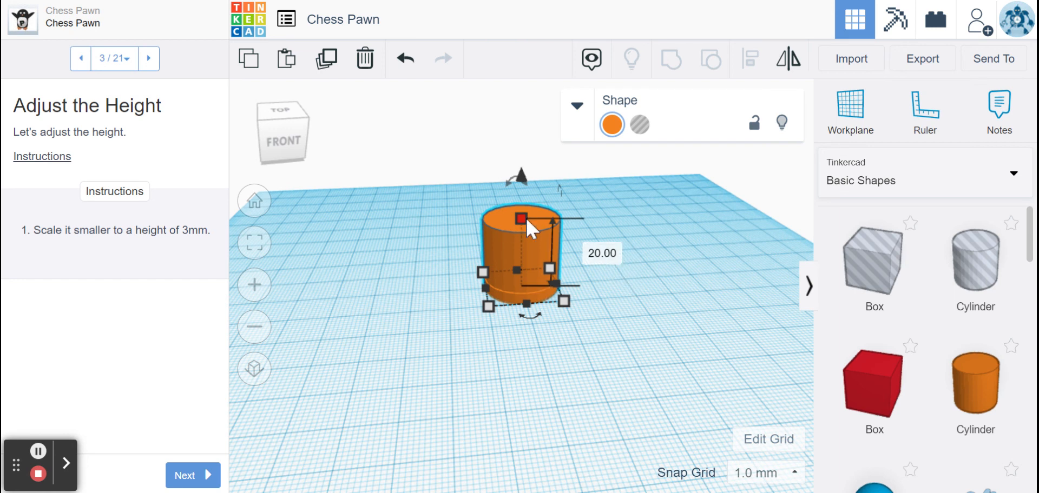
pyautogui.moveTo(524, 215); pyautogui.dragTo(528, 261)
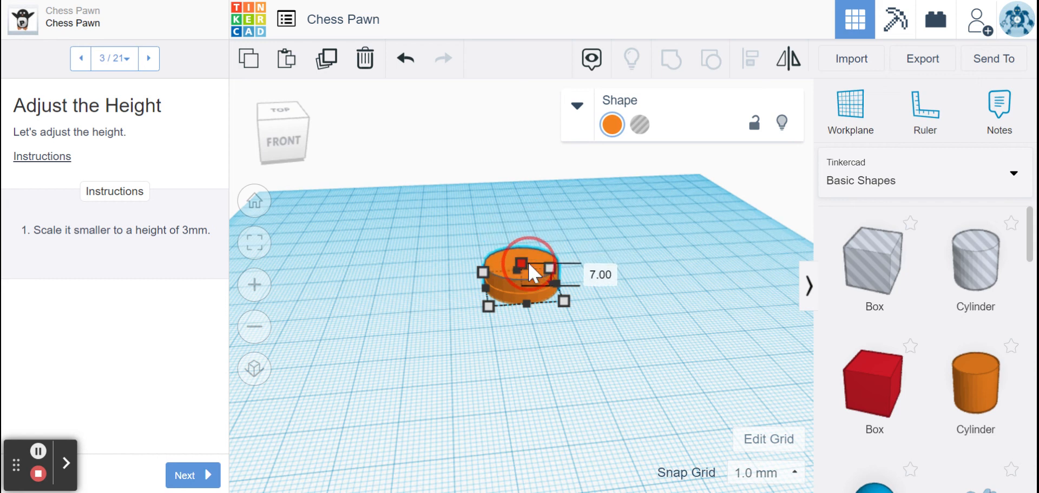
pyautogui.click(600, 275)
pyautogui.write('3')
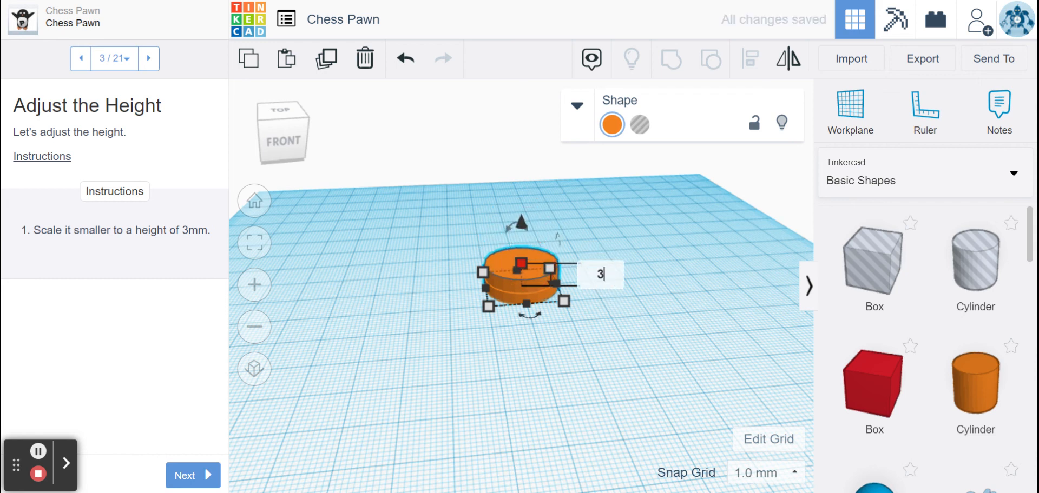
pyautogui.press('Return')
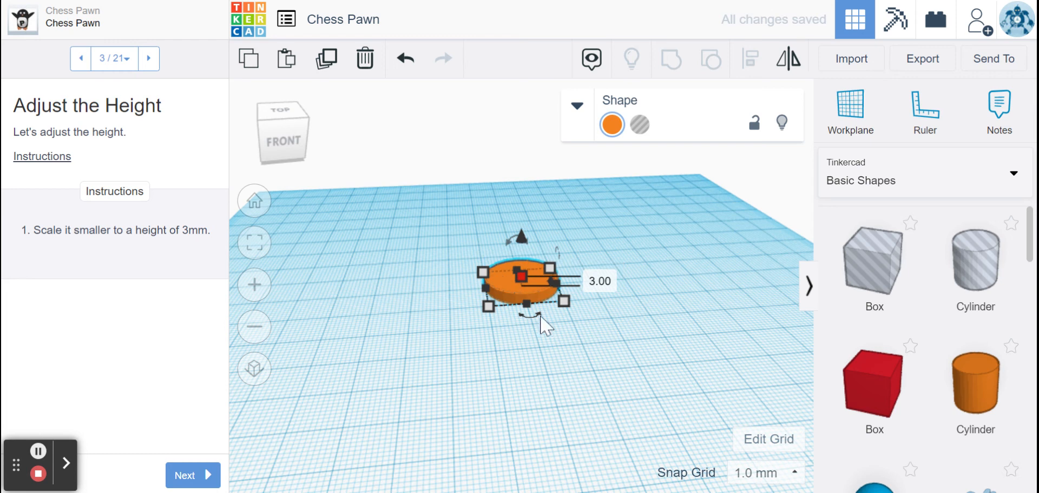
pyautogui.click(450, 295)
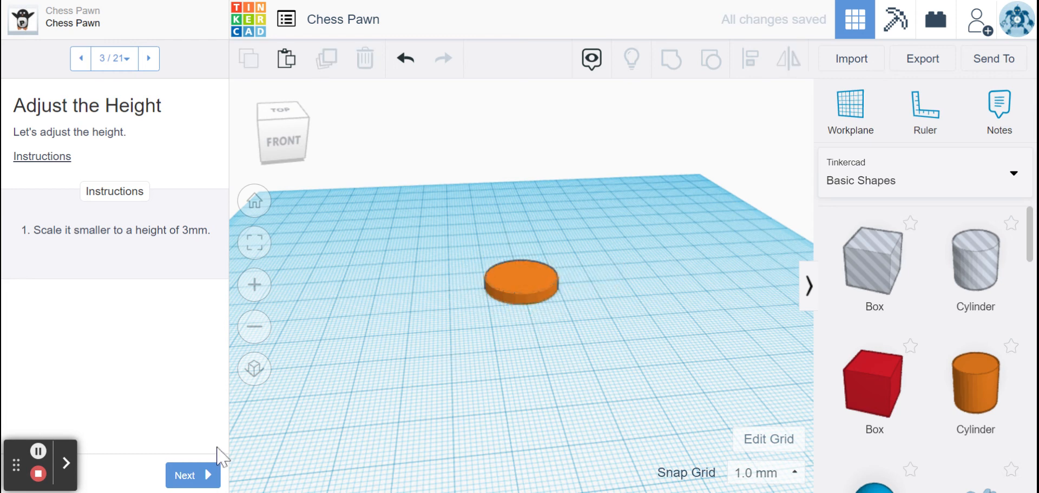
# Step: Advance to lesson page 4 and place a new workplane on the cylinder's top face
pyautogui.click(180, 477)
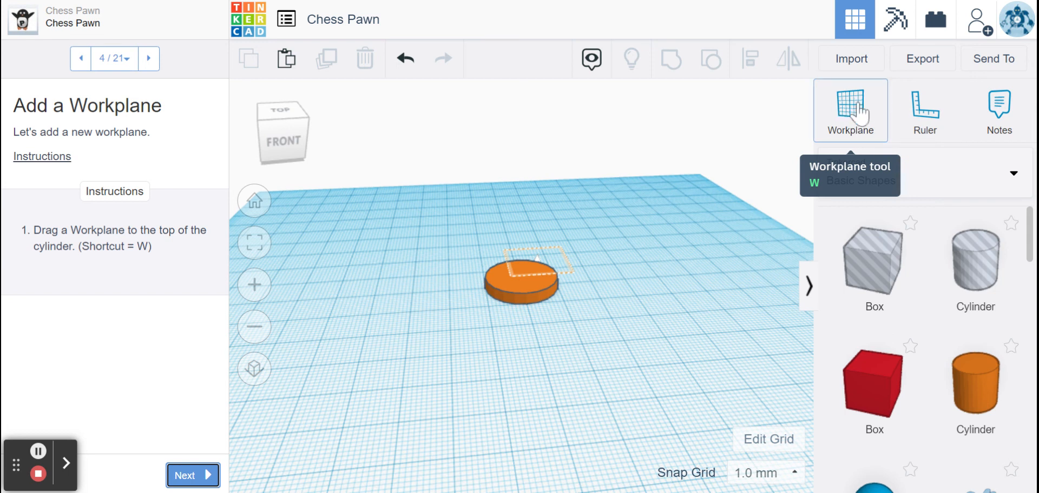
pyautogui.moveTo(852, 111); pyautogui.dragTo(605, 219)
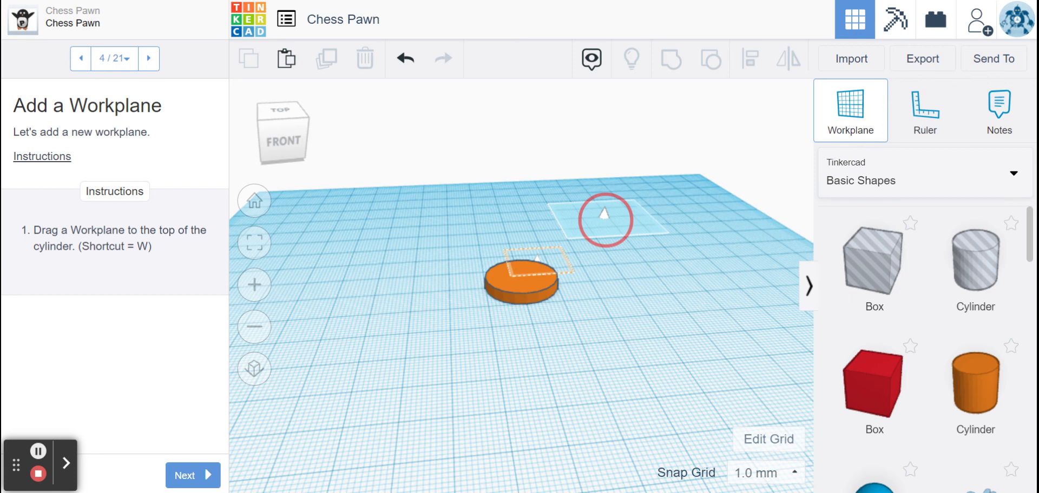
pyautogui.moveTo(605, 221); pyautogui.dragTo(533, 274)
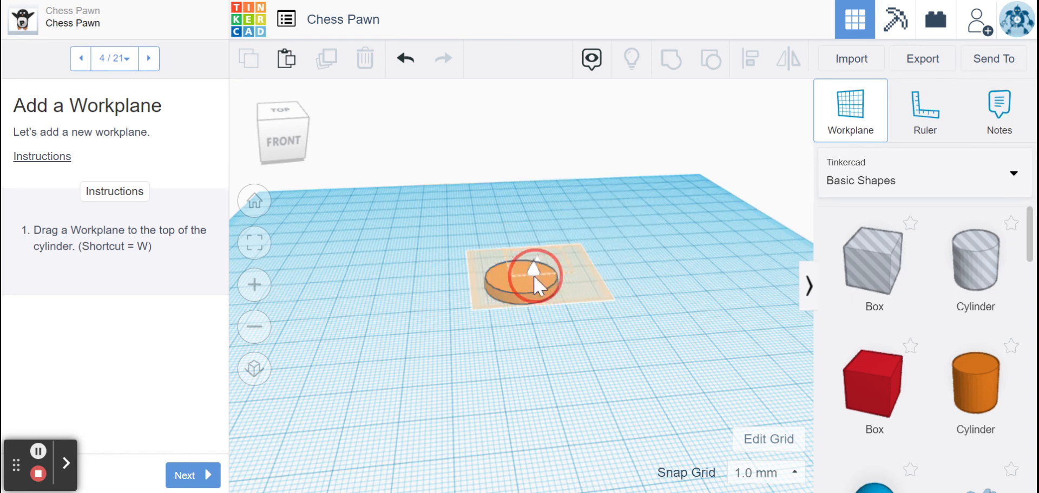
pyautogui.moveTo(533, 275); pyautogui.dragTo(533, 275)
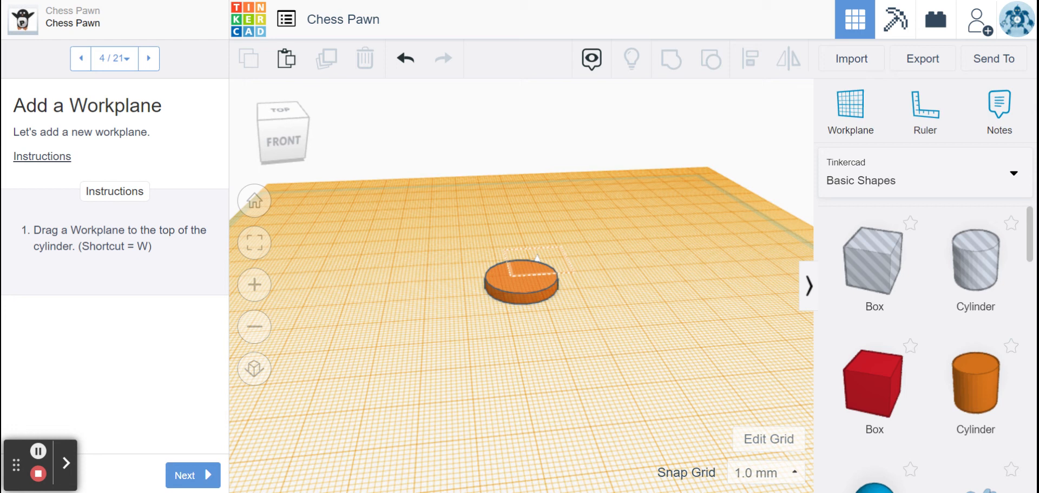
# Step: Advance to lesson page 5 and place a cone on top of the cylinder over the guide outline
pyautogui.click(185, 478)
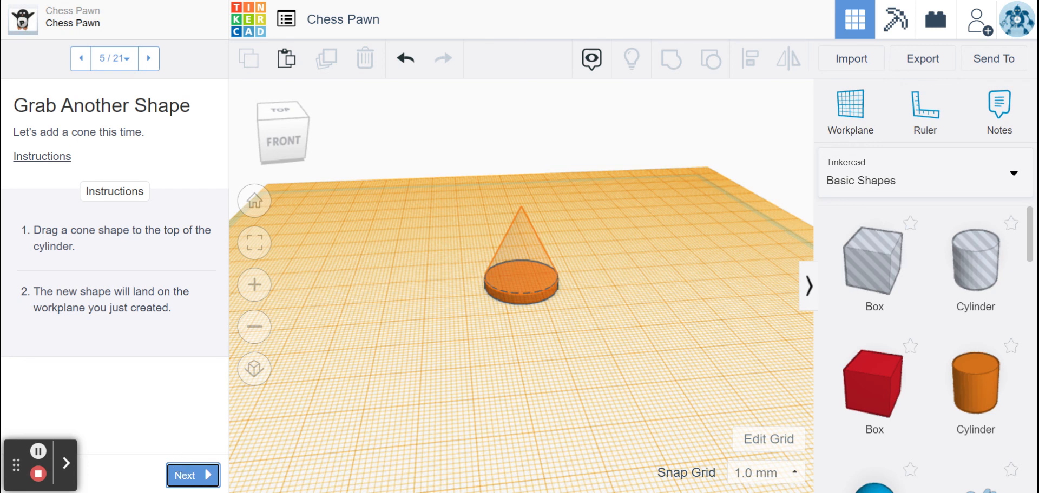
pyautogui.scroll(-3, 904, 379)
pyautogui.scroll(-2, 884, 431)
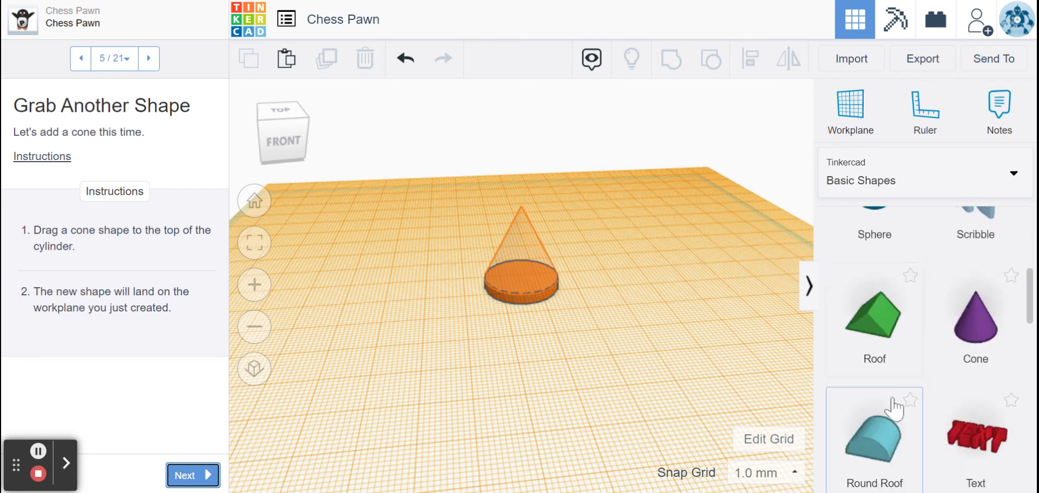
pyautogui.moveTo(969, 276); pyautogui.dragTo(522, 275)
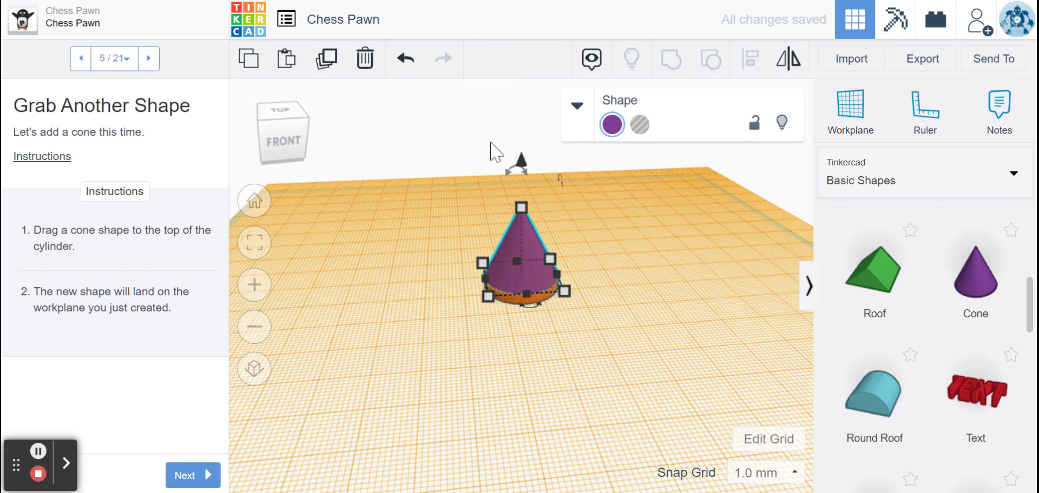
# Step: Advance to lesson page 6 and set the cone's height to 11 mm
pyautogui.click(280, 128)
pyautogui.moveTo(280, 127); pyautogui.dragTo(300, 128)
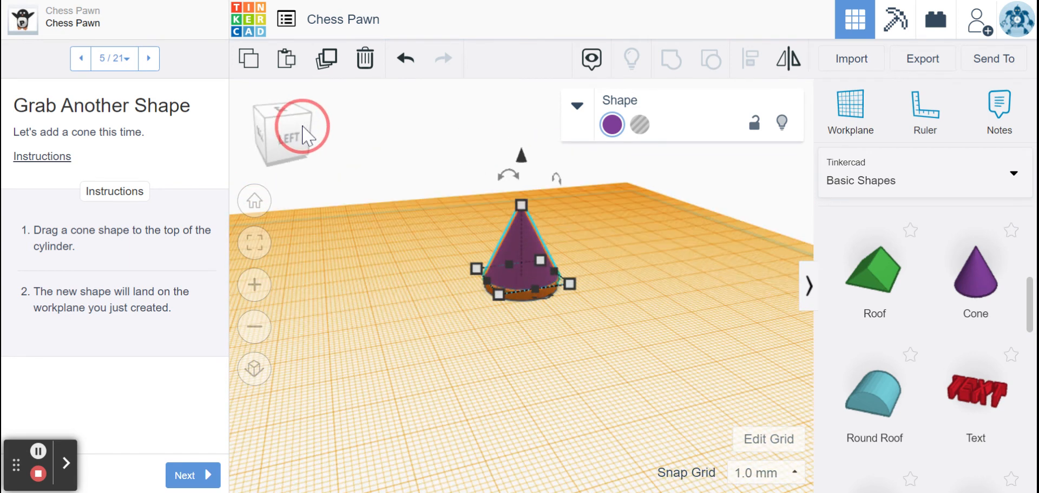
pyautogui.click(199, 477)
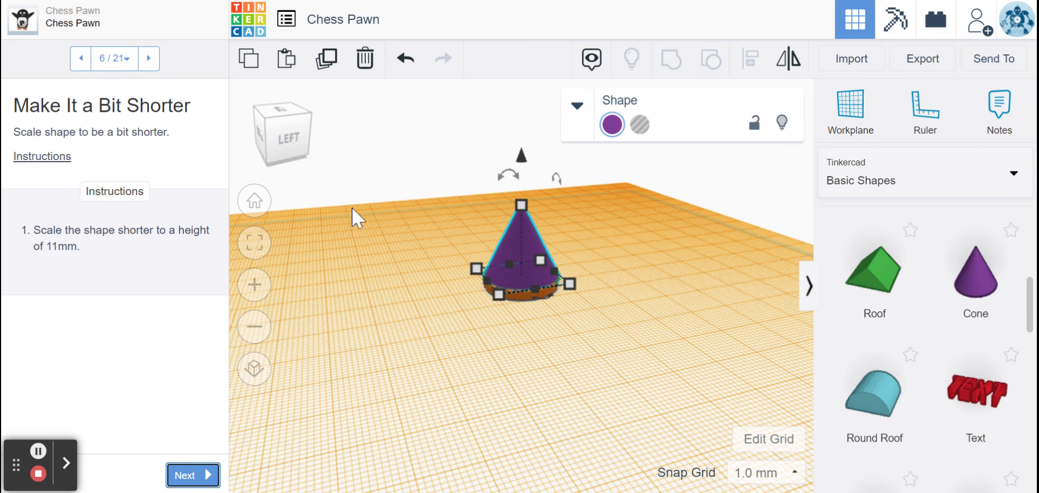
pyautogui.moveTo(522, 206)
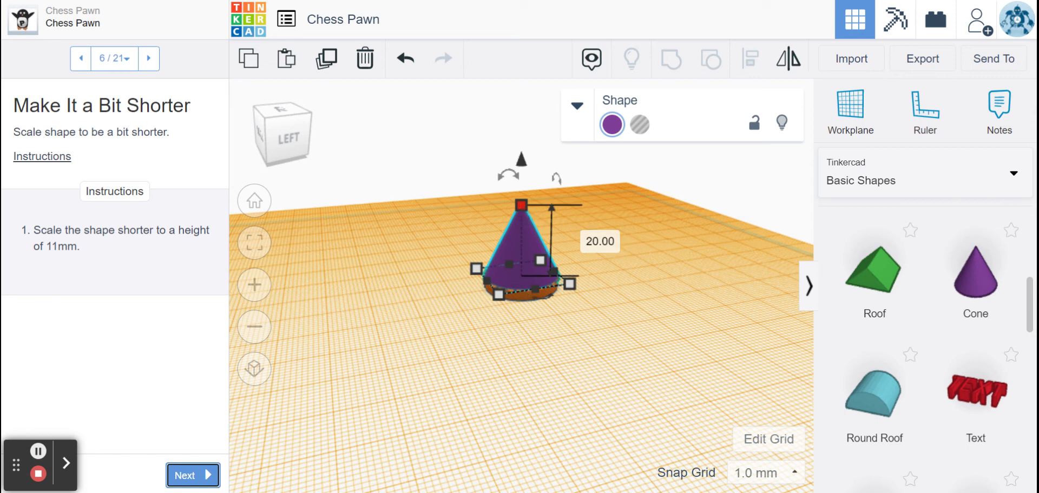
pyautogui.click(612, 242)
pyautogui.write('11')
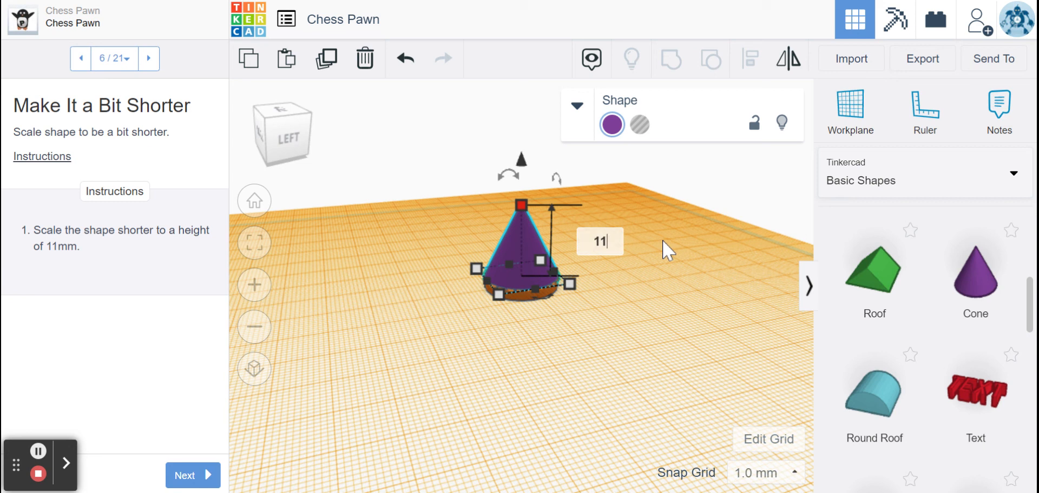
pyautogui.press('Return')
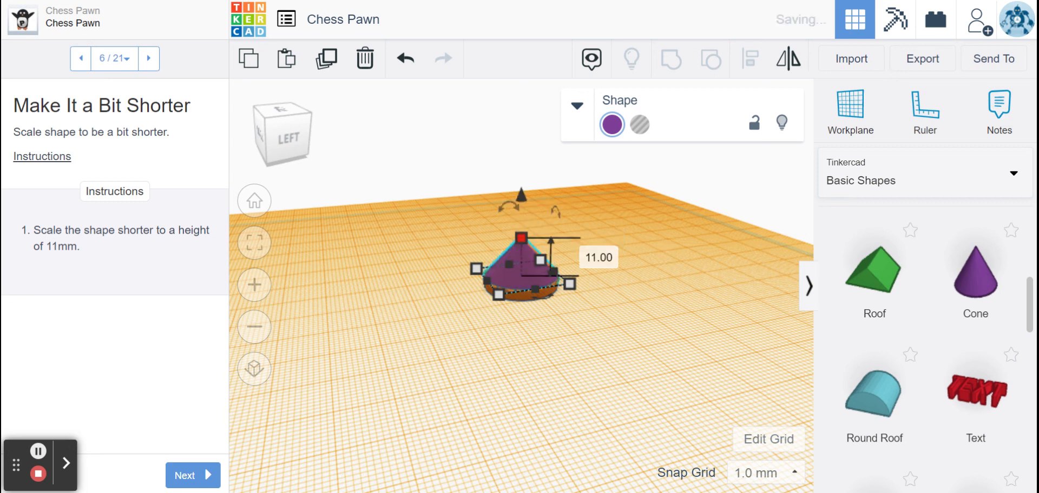
pyautogui.click(653, 310)
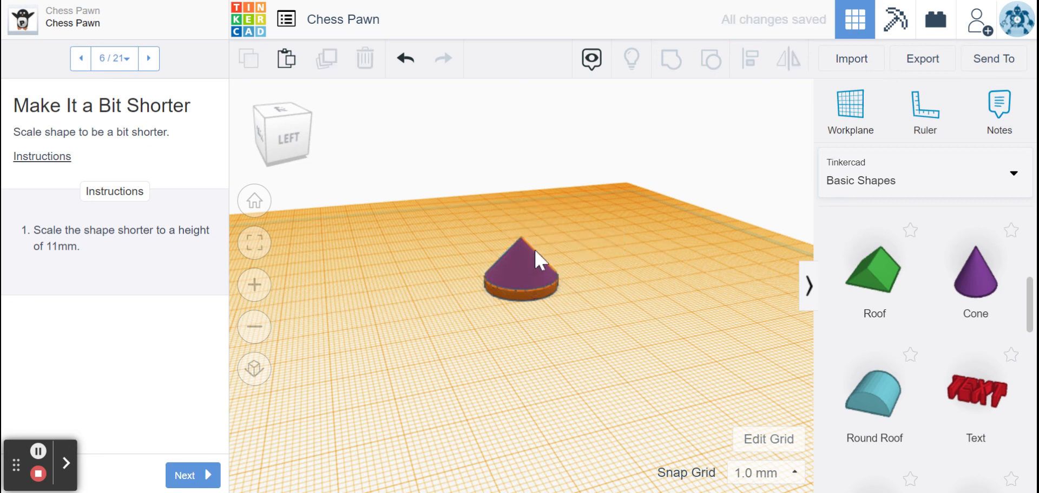
# Step: Advance to lesson page 7 and place a sphere over the cone, matching the guide outline
pyautogui.click(278, 145)
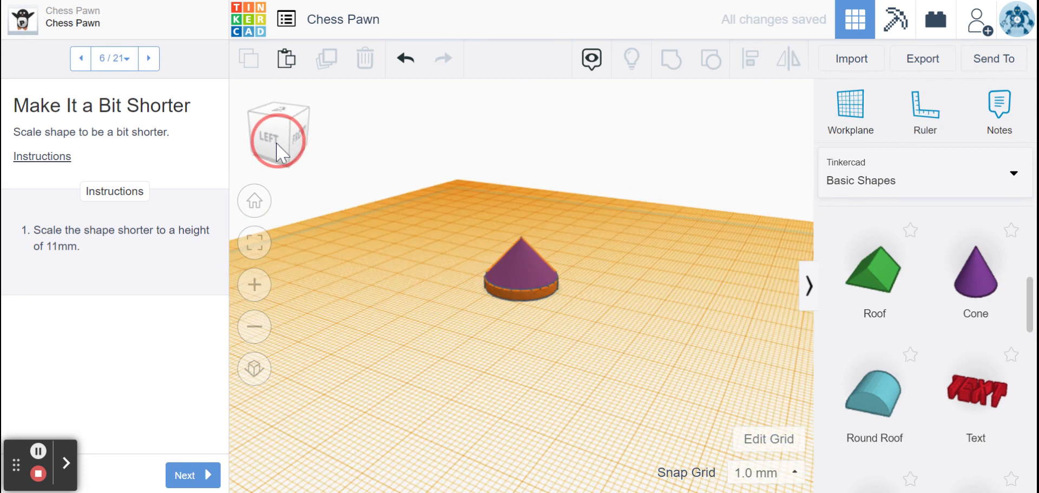
pyautogui.click(185, 476)
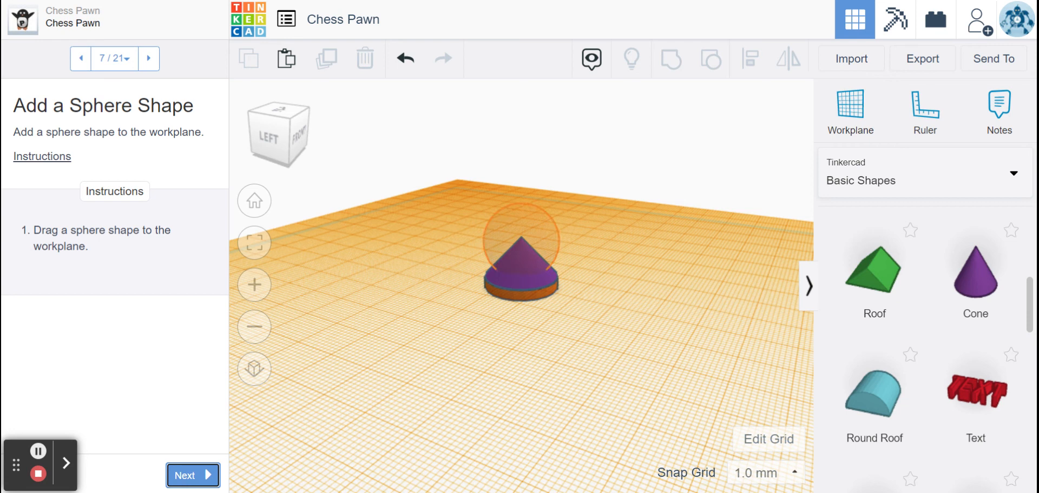
pyautogui.moveTo(1031, 295)
pyautogui.mouseDown()
pyautogui.moveTo(1028, 435)
pyautogui.moveTo(1029, 243)
pyautogui.moveTo(1030, 265)
pyautogui.mouseUp()
pyautogui.moveTo(874, 338); pyautogui.dragTo(520, 278)
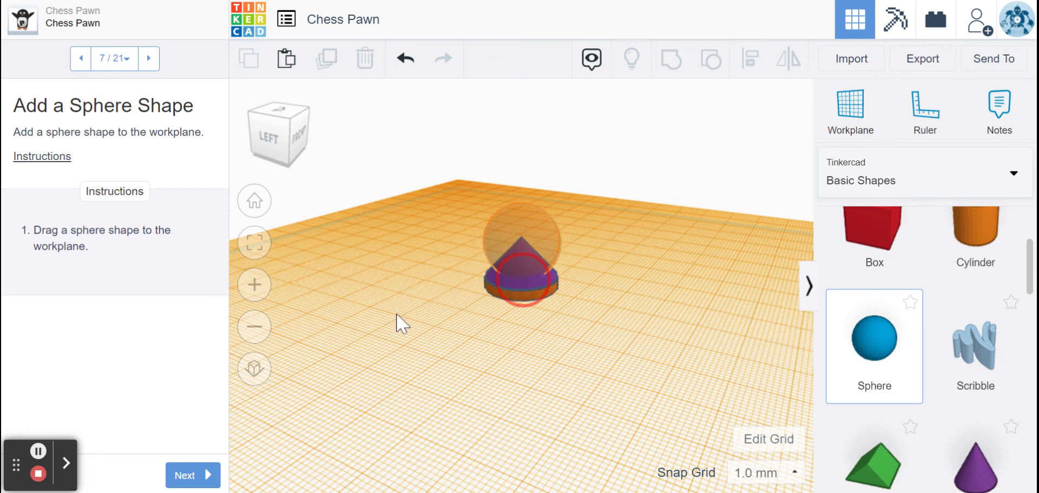
# Step: Line up the sphere with the orange guide outline, checking its position from several sides
pyautogui.click(302, 158)
pyautogui.moveTo(303, 157); pyautogui.dragTo(316, 157)
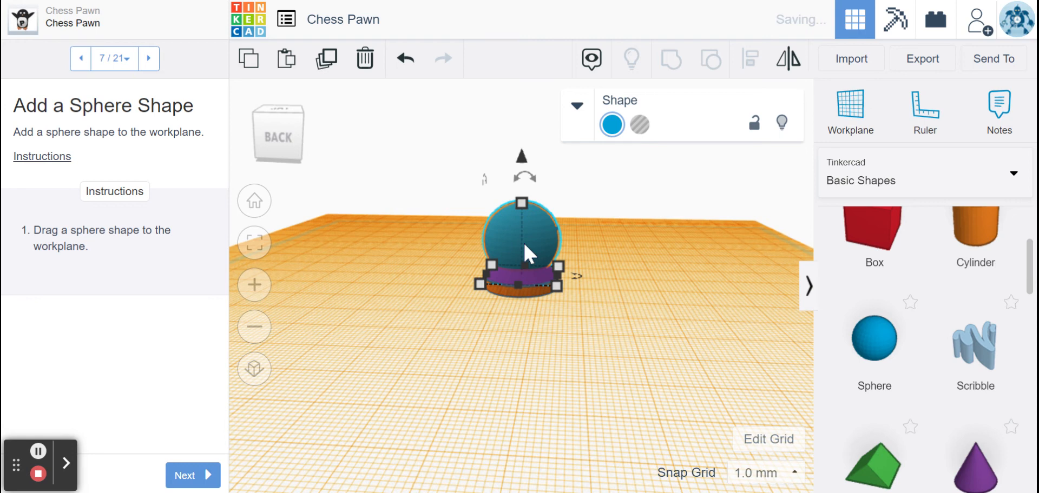
pyautogui.moveTo(277, 136); pyautogui.dragTo(297, 154)
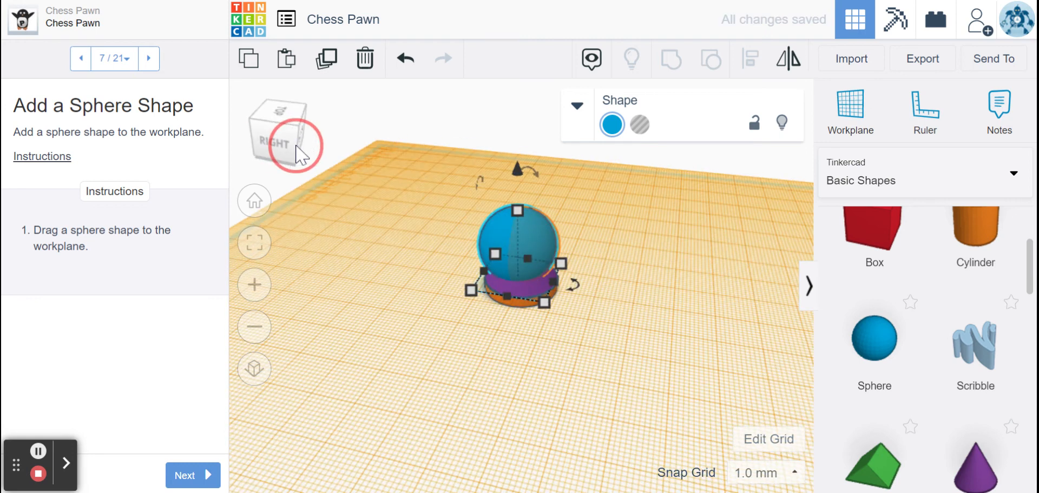
pyautogui.click(415, 374)
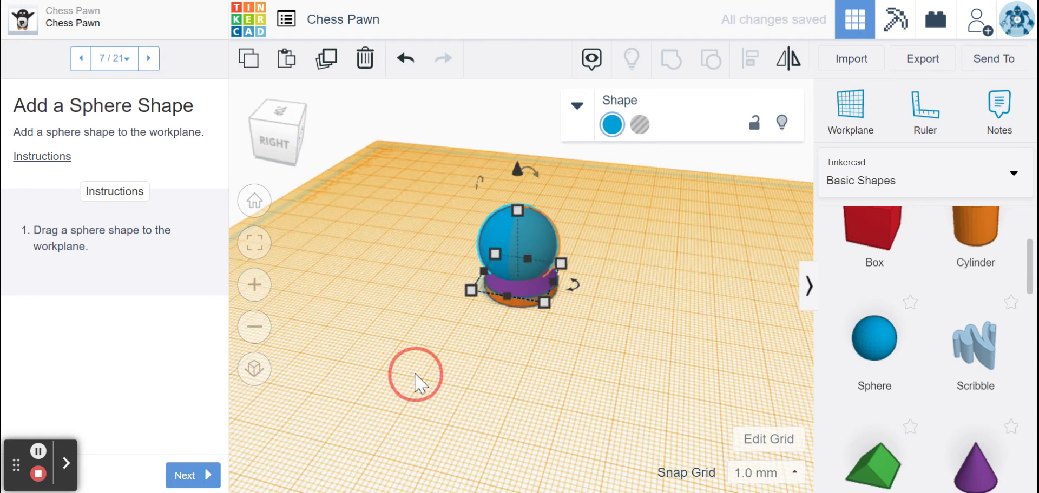
pyautogui.click(516, 255)
pyautogui.moveTo(252, 144); pyautogui.dragTo(418, 250)
pyautogui.click(433, 258)
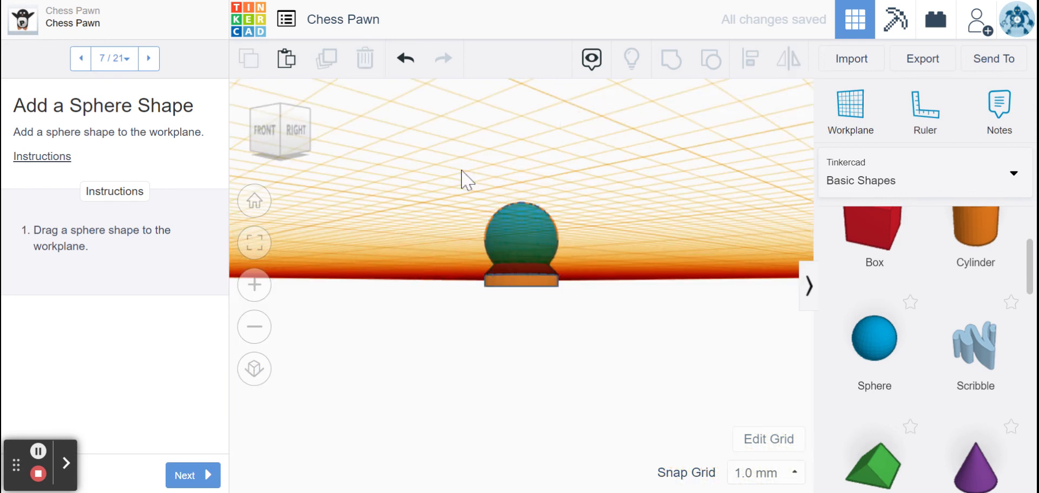
pyautogui.click(559, 163)
pyautogui.moveTo(273, 131); pyautogui.dragTo(316, 136)
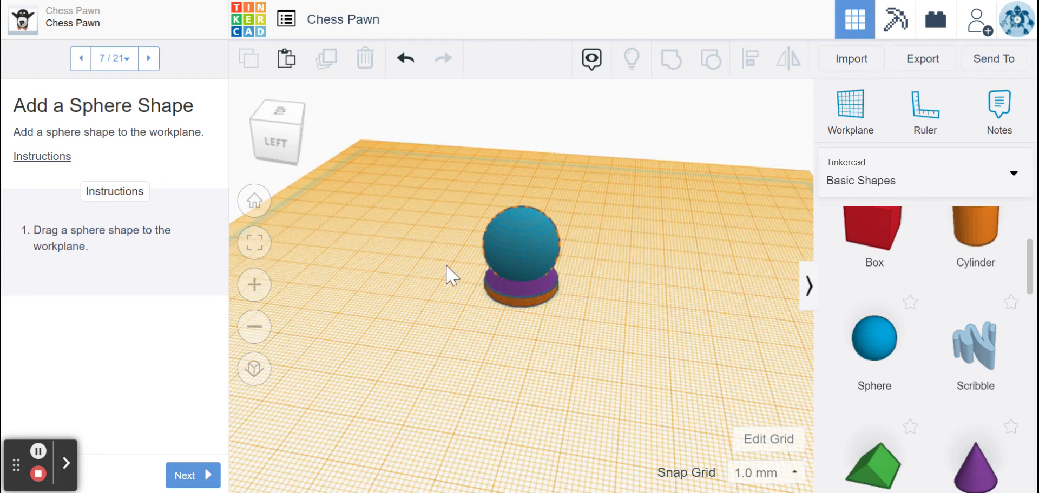
# Step: Advance to lesson page 8 and set the sphere's length and width to 18 mm each
pyautogui.click(196, 476)
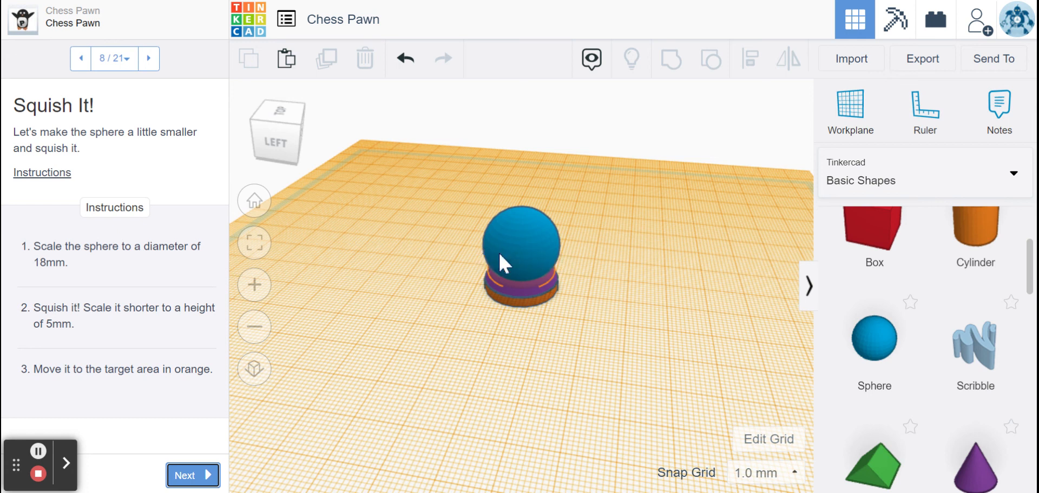
pyautogui.click(270, 124)
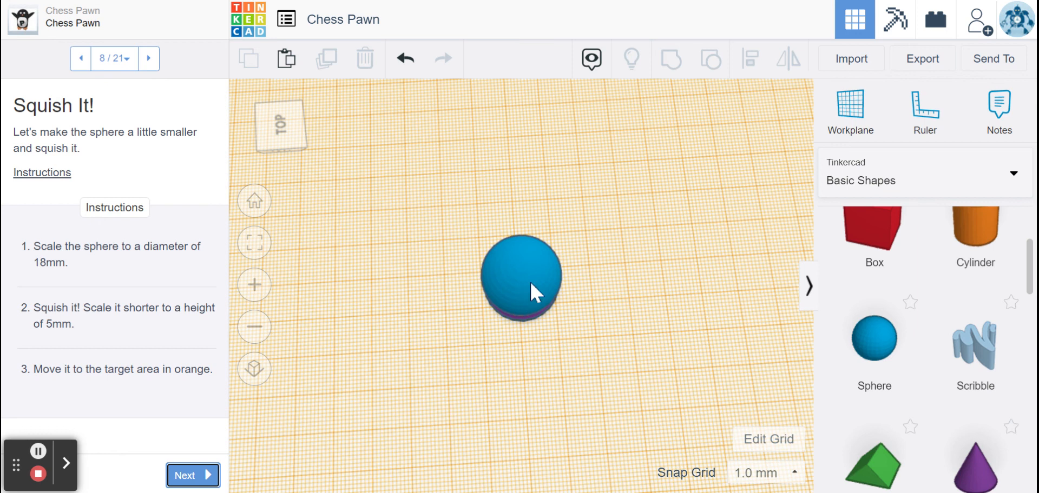
pyautogui.click(295, 138)
pyautogui.moveTo(295, 133); pyautogui.dragTo(296, 132)
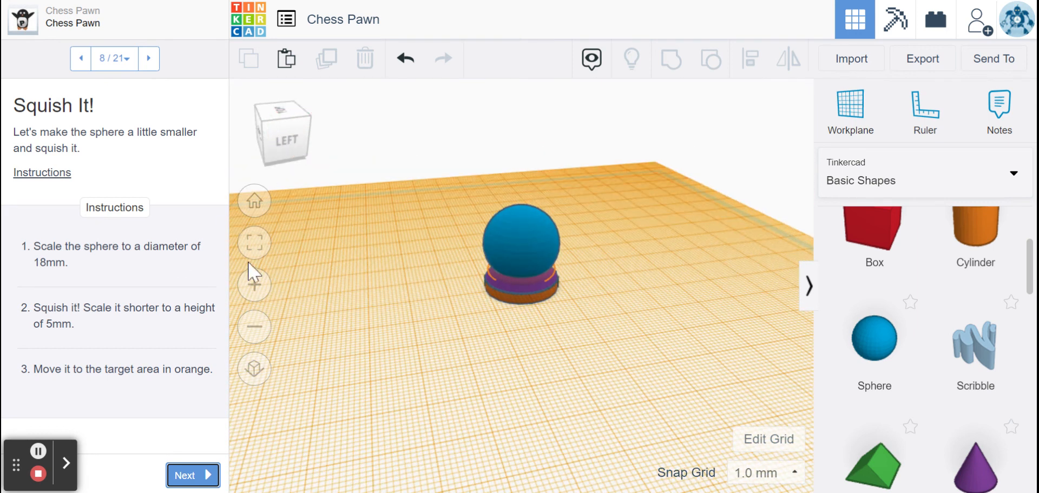
pyautogui.click(504, 243)
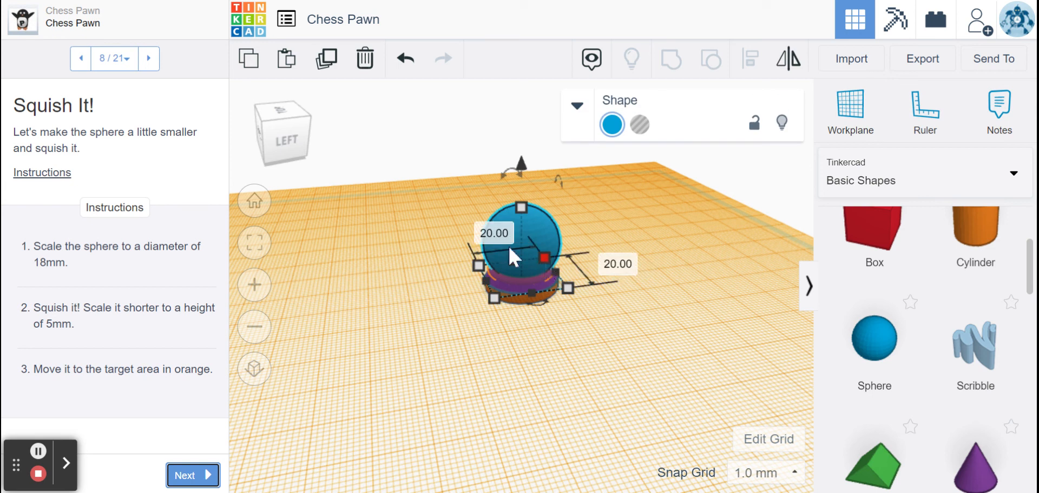
pyautogui.click(494, 233)
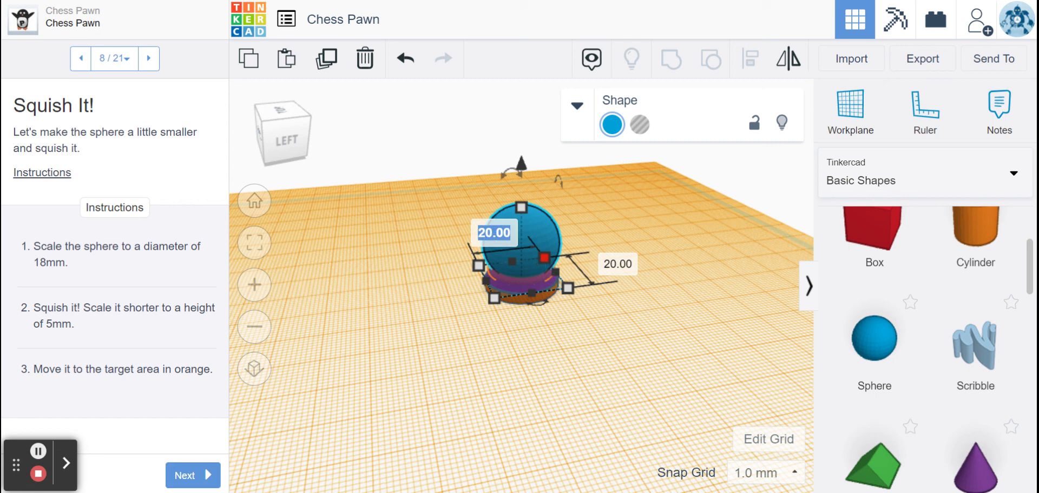
pyautogui.write('18')
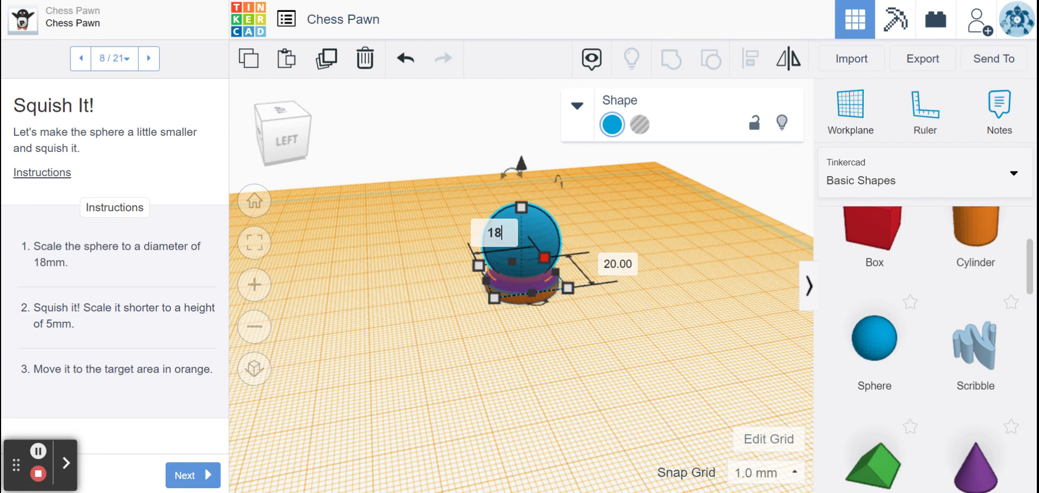
pyautogui.click(630, 272)
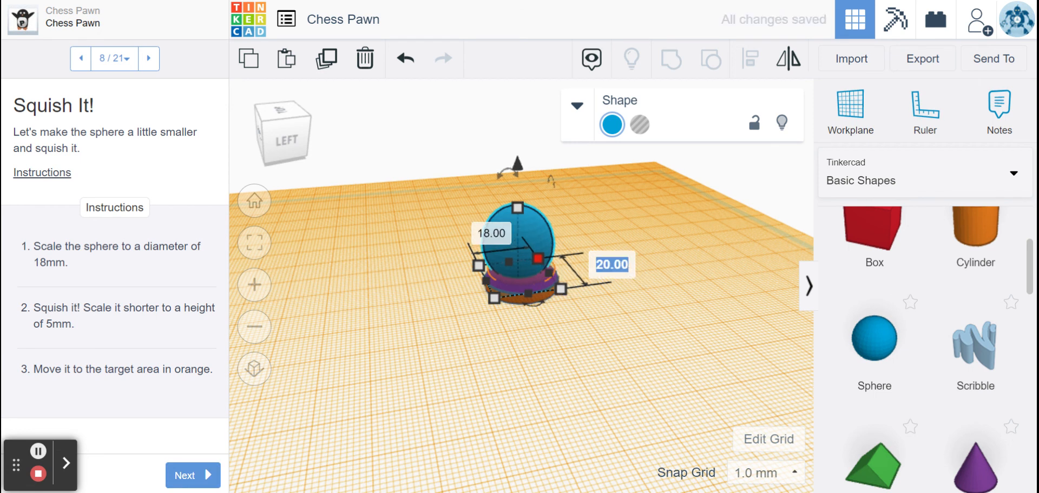
pyautogui.write('18')
pyautogui.press('Return')
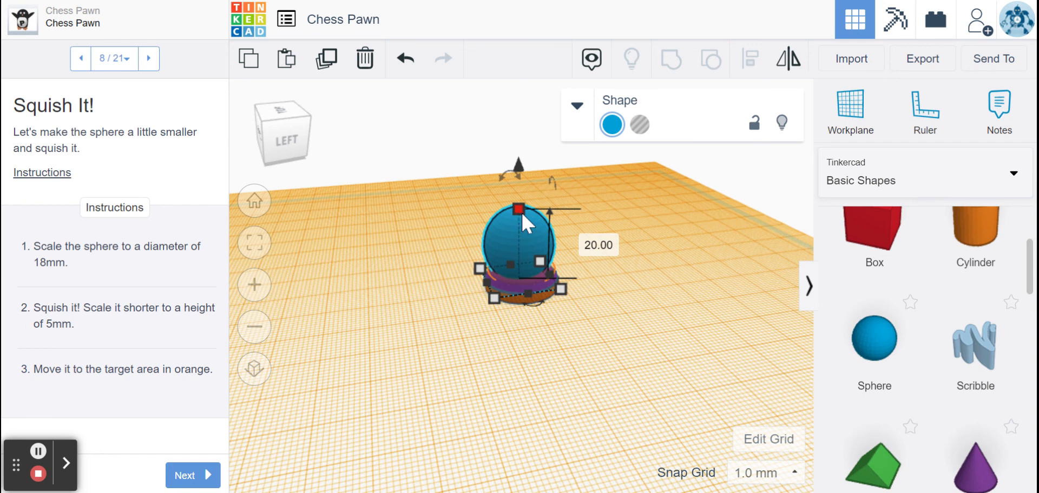
# Step: Squish the sphere to a height of 5 mm
pyautogui.click(599, 254)
pyautogui.write('5')
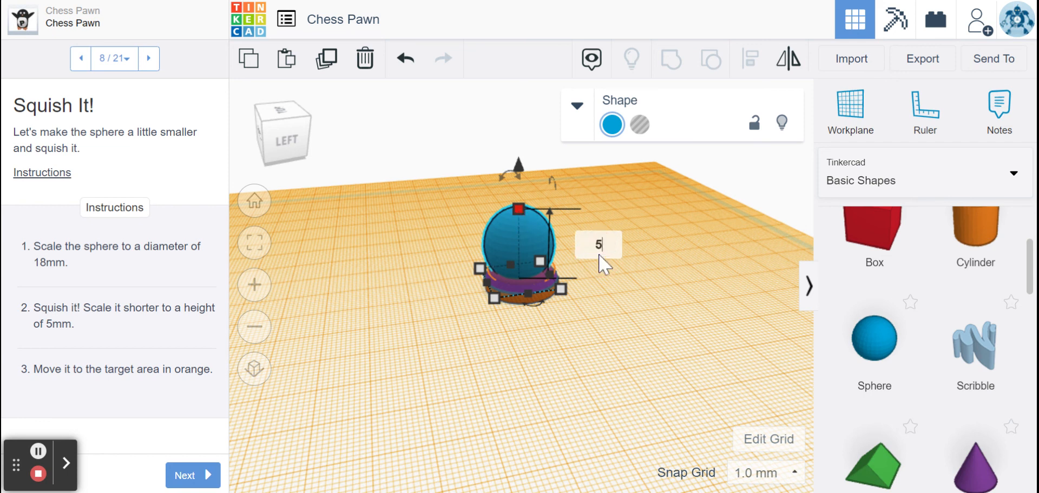
pyautogui.press('Return')
pyautogui.click(440, 341)
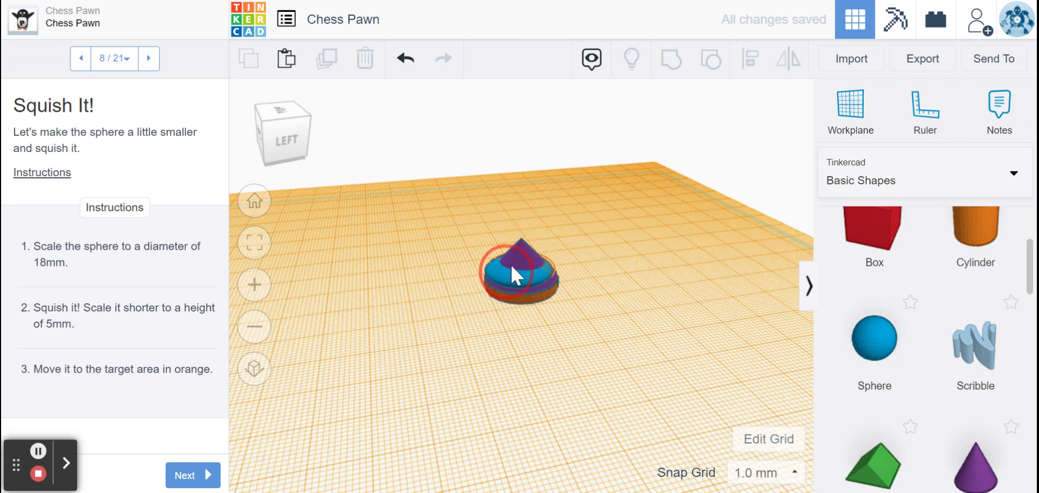
# Step: Move the flattened sphere 1 mm along both workplane axes onto the orange target area and check its alignment
pyautogui.moveTo(510, 264); pyautogui.dragTo(505, 269)
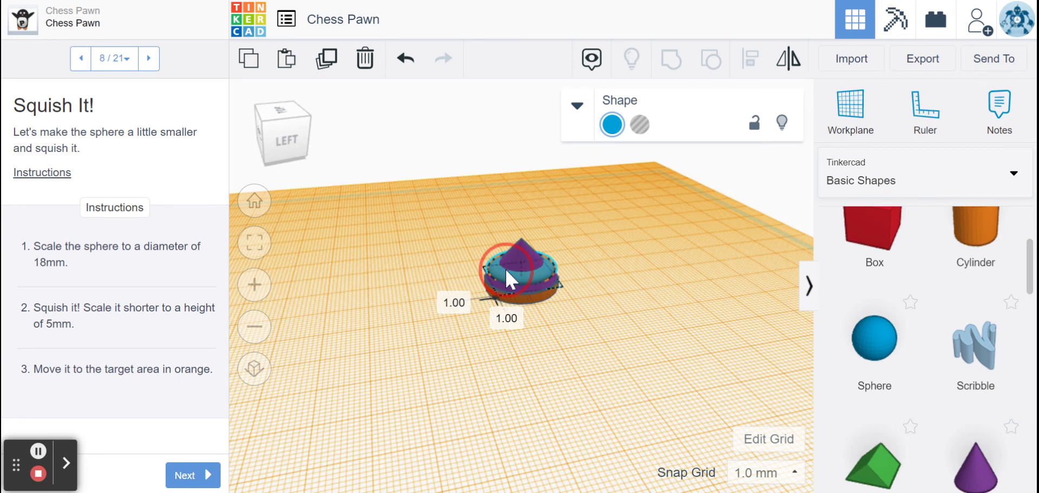
pyautogui.click(342, 316)
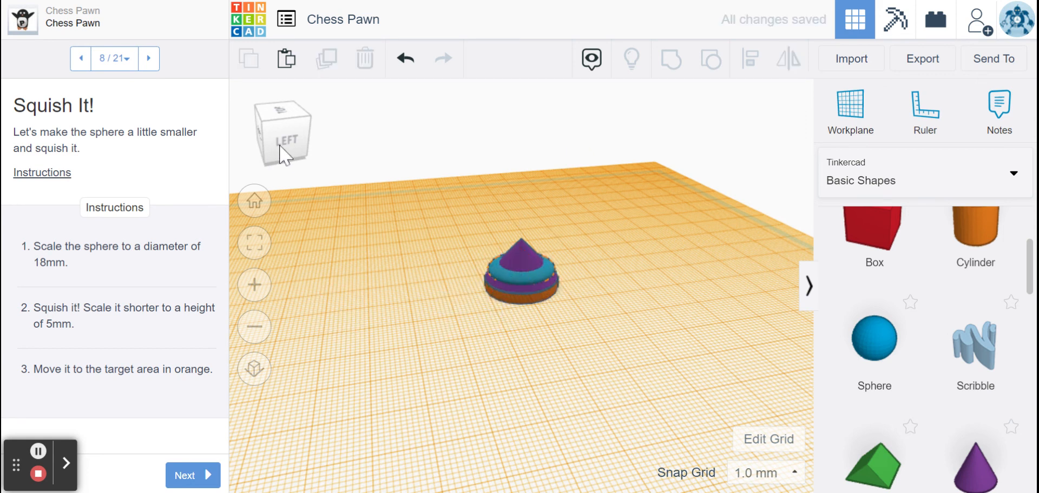
pyautogui.click(297, 145)
pyautogui.moveTo(299, 153); pyautogui.dragTo(325, 147)
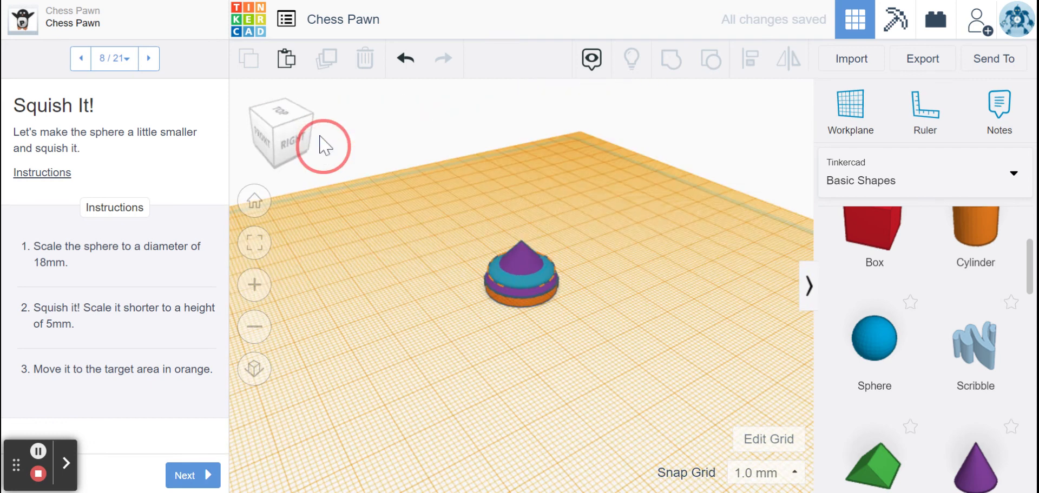
pyautogui.click(281, 132)
pyautogui.click(286, 134)
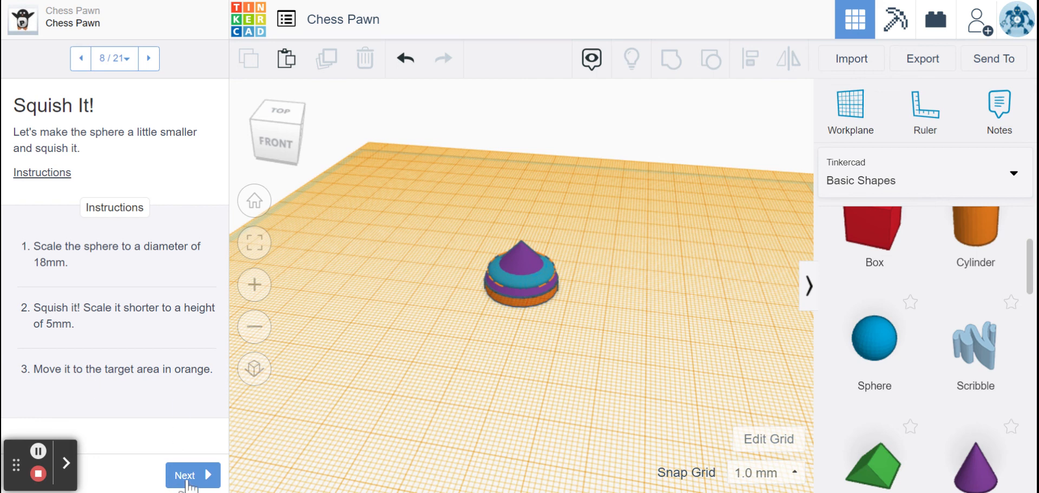
# Step: Advance to lesson page 9 and place a second cone on the workplane beside the pawn base, at the guide outline
pyautogui.click(187, 476)
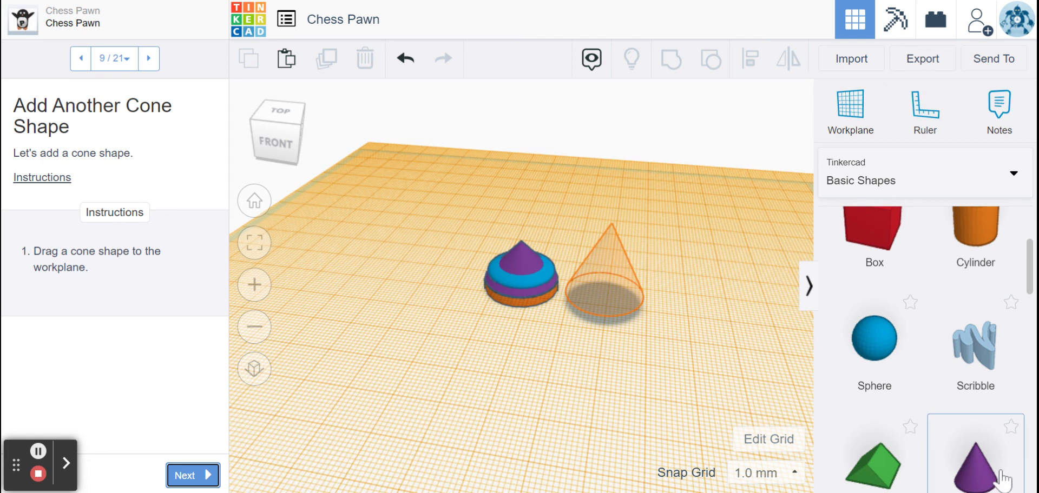
pyautogui.moveTo(1001, 479); pyautogui.dragTo(605, 297)
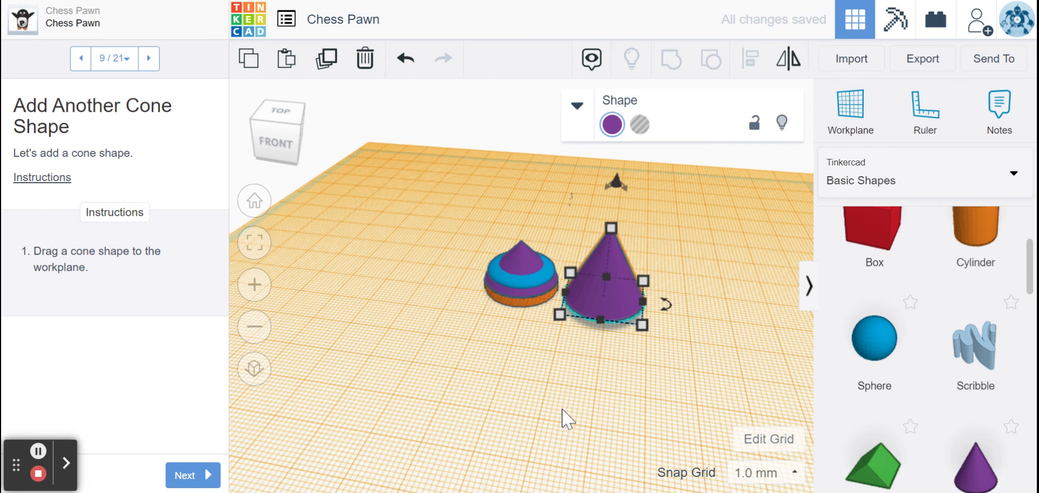
pyautogui.click(295, 144)
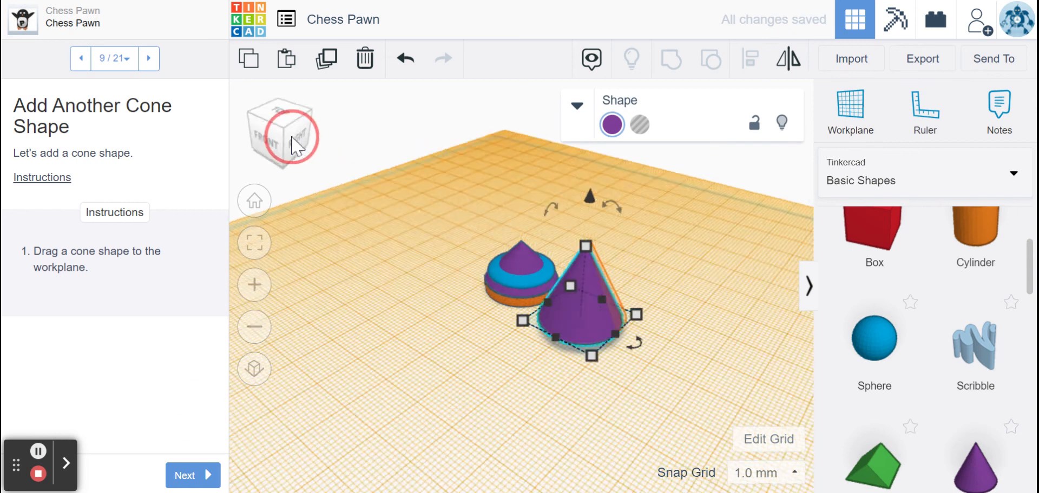
pyautogui.click(403, 376)
# Step: Nudge the new cone across the workplane until it matches the orange guide outline from different viewing angles
pyautogui.click(575, 323)
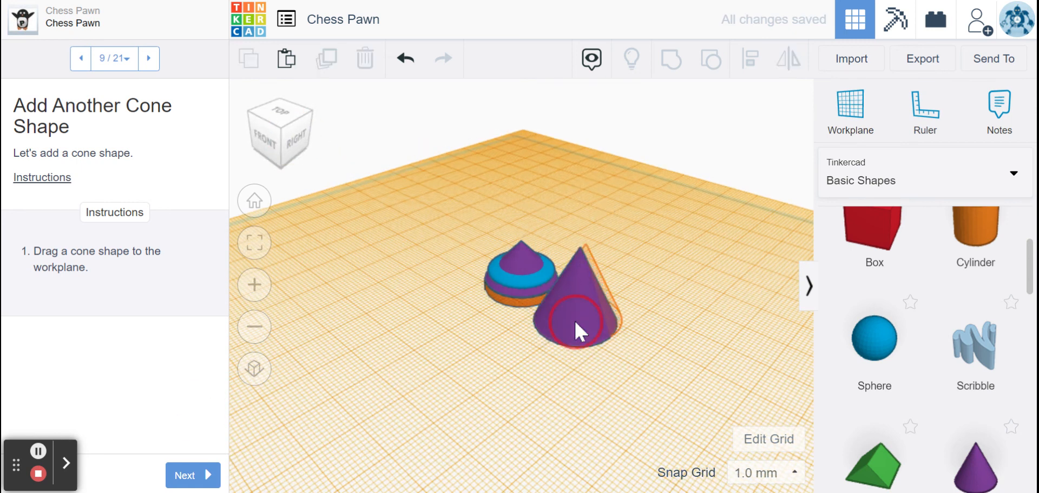
pyautogui.moveTo(589, 314); pyautogui.dragTo(582, 312)
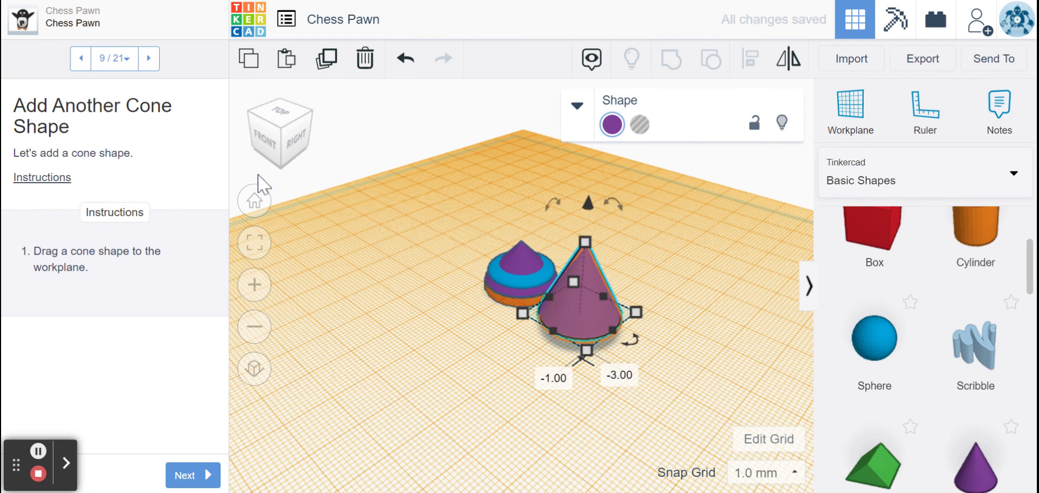
pyautogui.click(290, 169)
pyautogui.moveTo(424, 347); pyautogui.dragTo(409, 361)
pyautogui.click(289, 134)
pyautogui.click(289, 134)
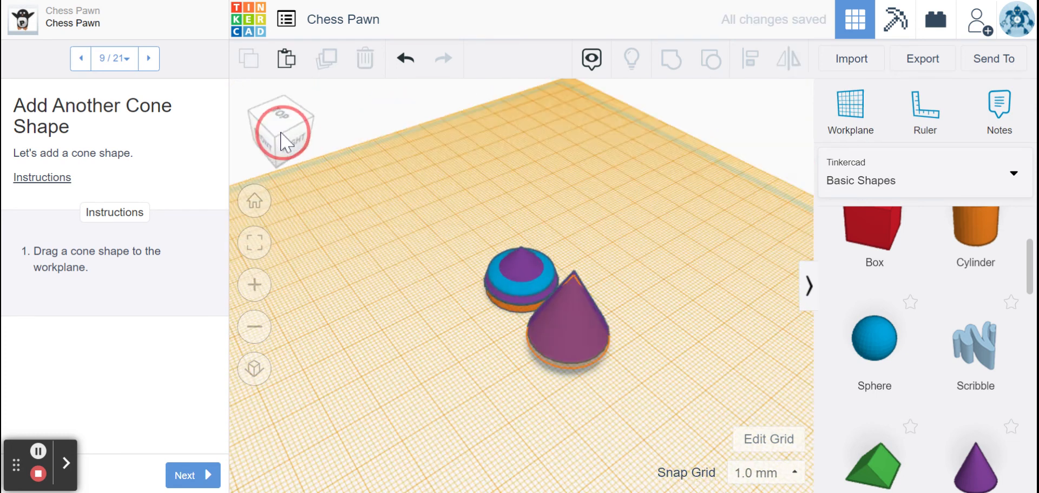
pyautogui.click(557, 332)
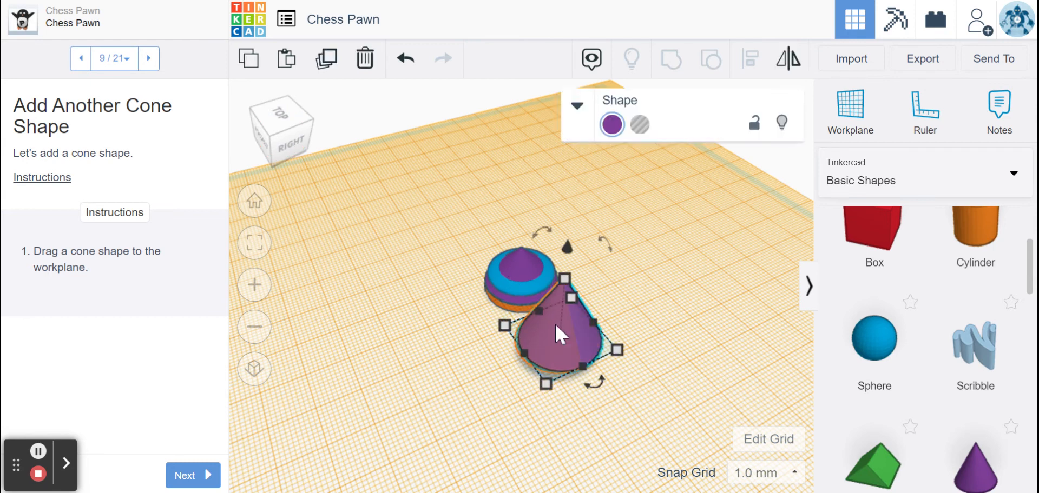
pyautogui.moveTo(554, 323); pyautogui.dragTo(550, 325)
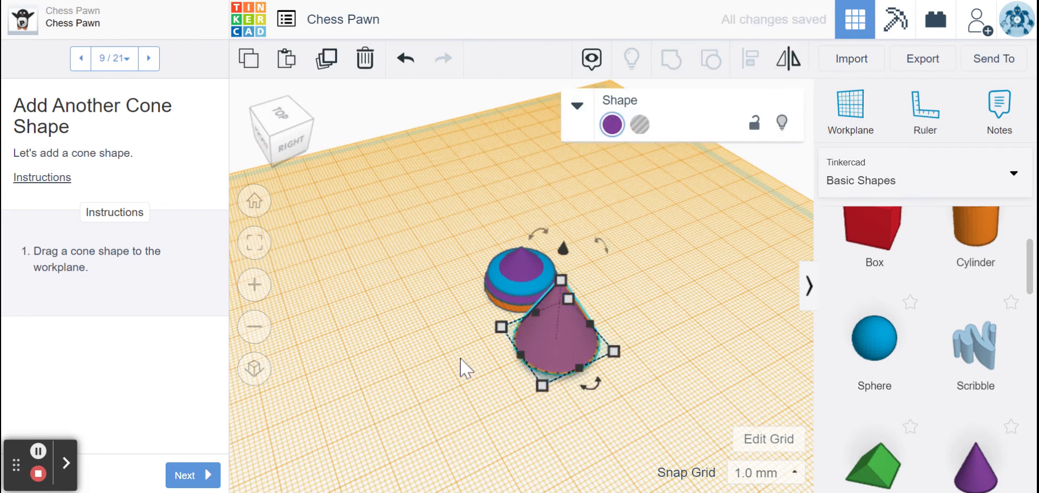
# Step: Advance to lesson page 10 and set the new cone's height to 28 mm
pyautogui.click(181, 477)
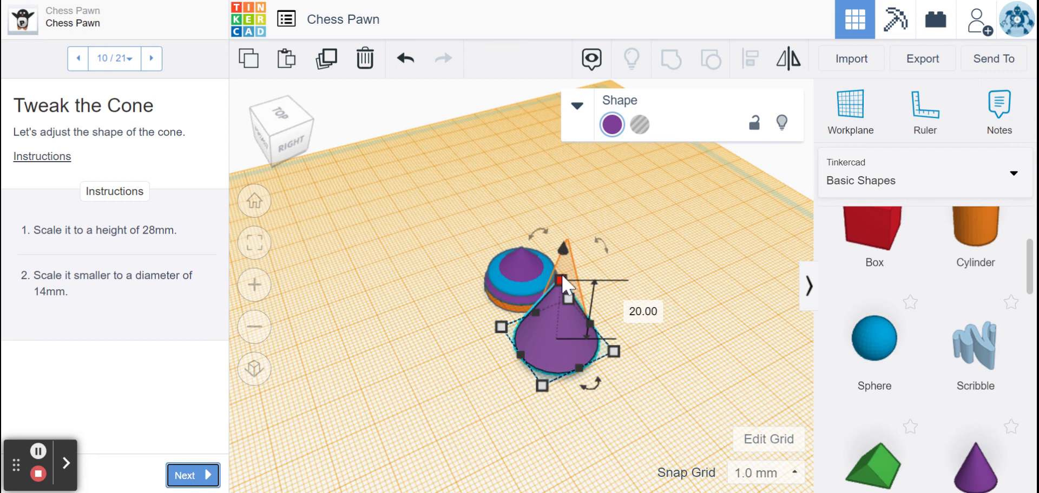
pyautogui.click(647, 313)
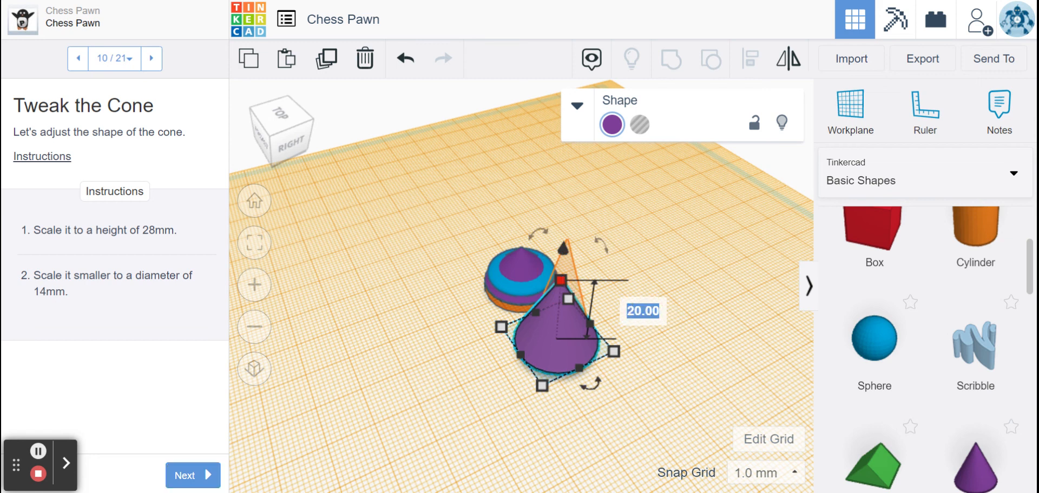
pyautogui.write('28')
pyautogui.press('Return')
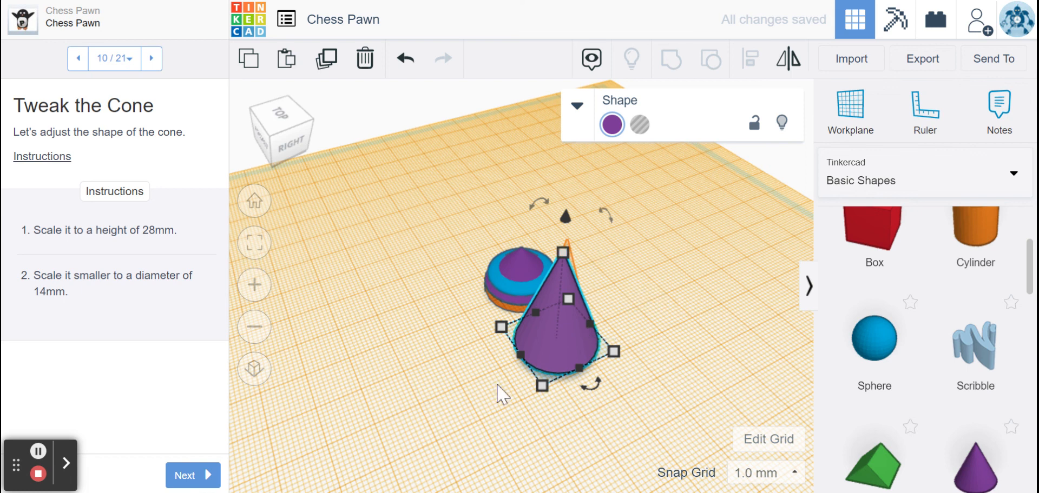
# Step: Set the tall cone's base to 14 mm in both length and width
pyautogui.moveTo(542, 387)
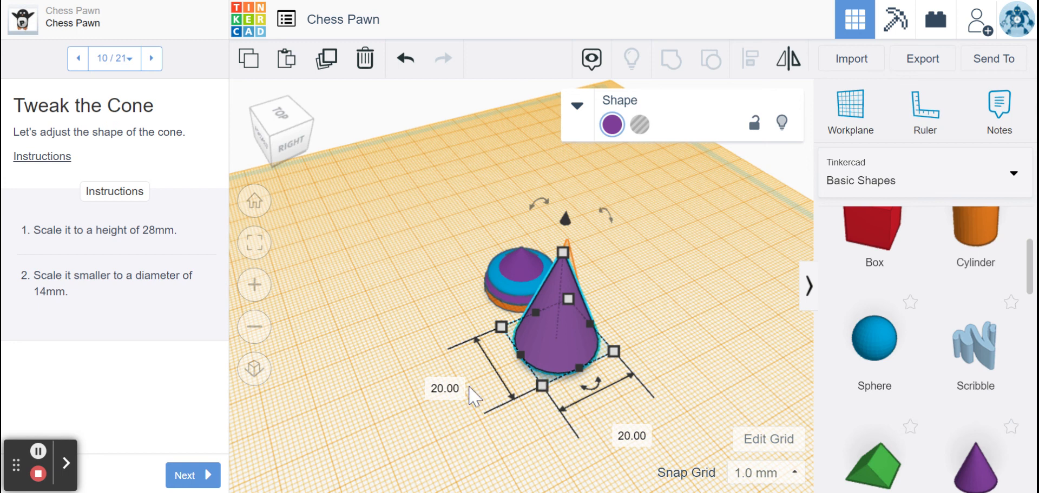
pyautogui.click(445, 388)
pyautogui.write('14')
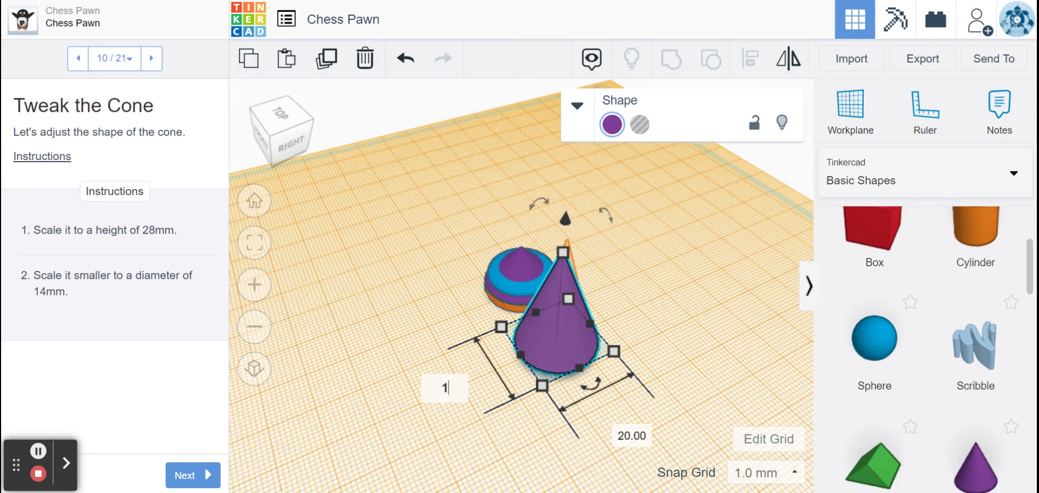
pyautogui.click(638, 438)
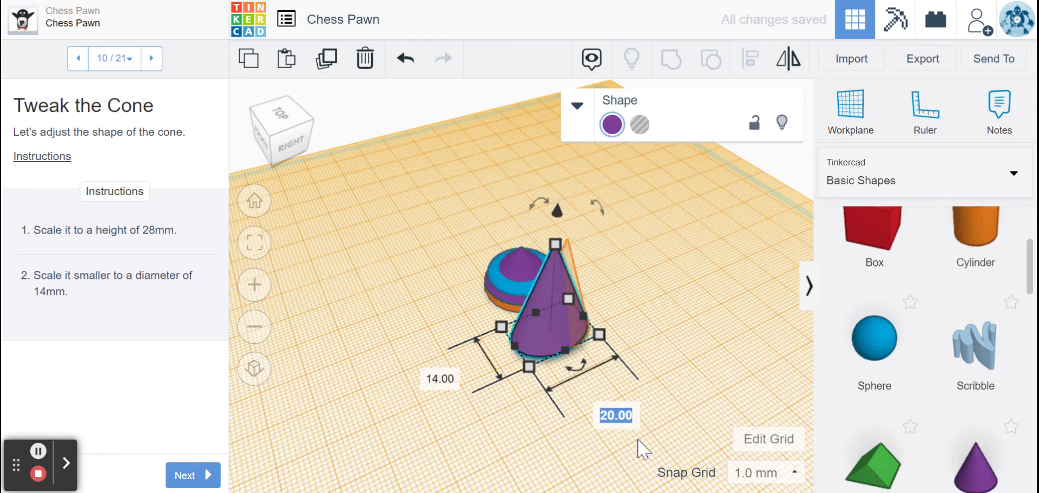
pyautogui.write('14')
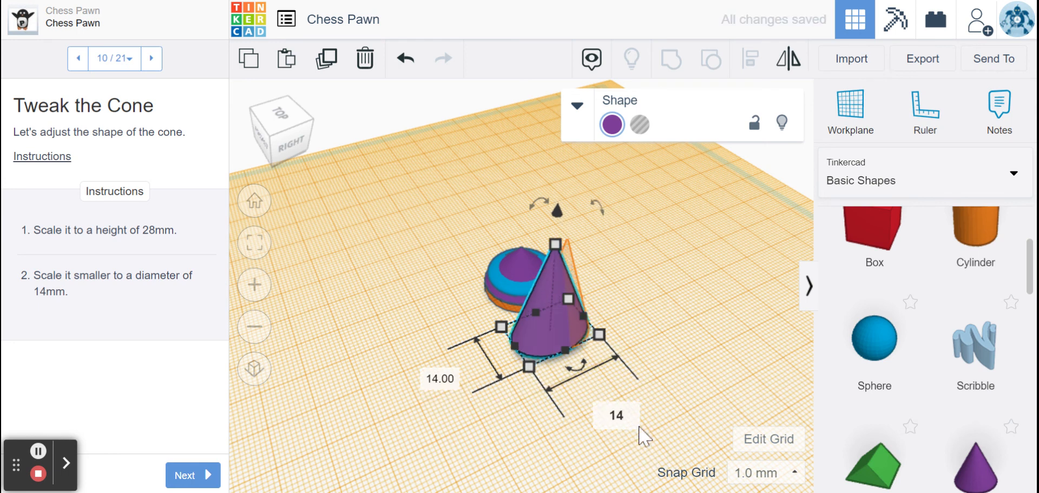
pyautogui.press('Return')
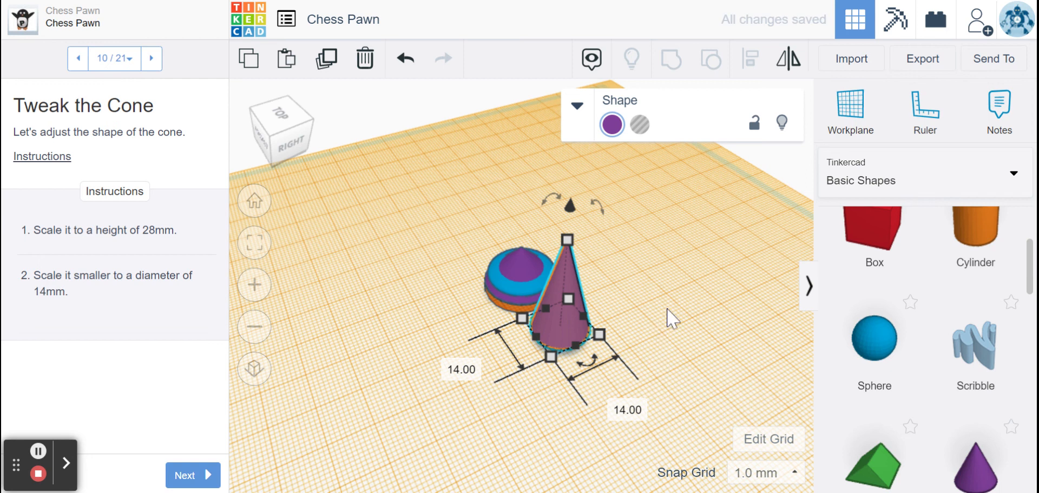
# Step: Advance to lesson page 11 and move the tall cone onto the pawn base, under the orange guide outline
pyautogui.click(661, 319)
pyautogui.click(303, 138)
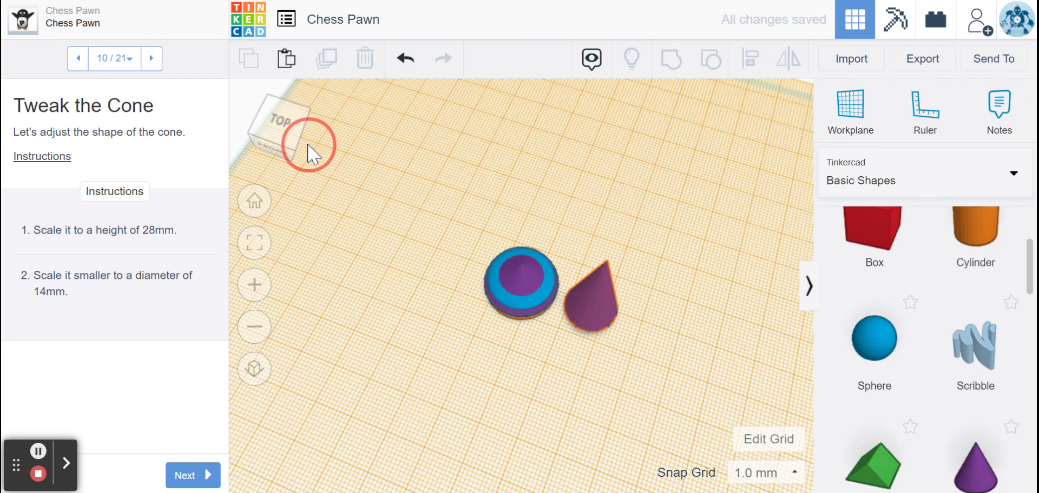
pyautogui.click(308, 144)
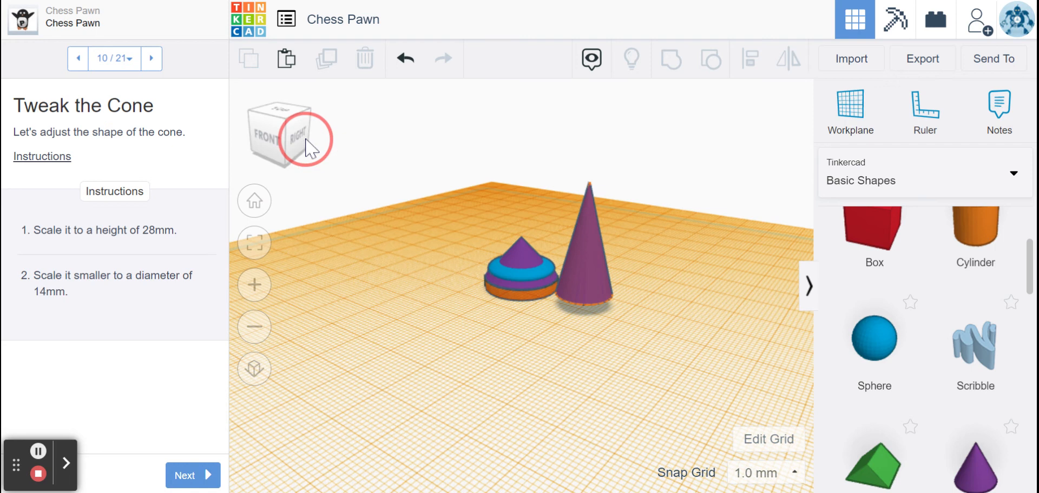
pyautogui.click(306, 140)
pyautogui.click(238, 212)
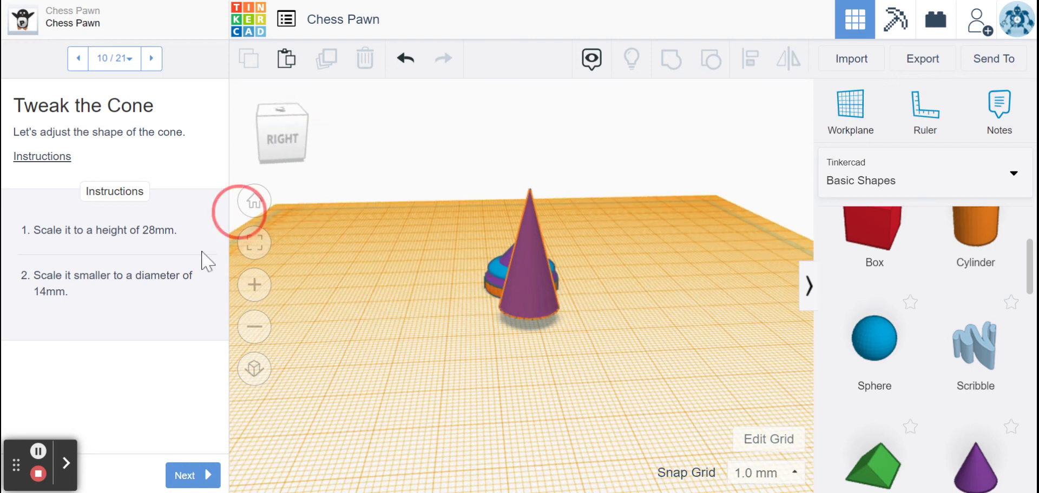
pyautogui.click(182, 476)
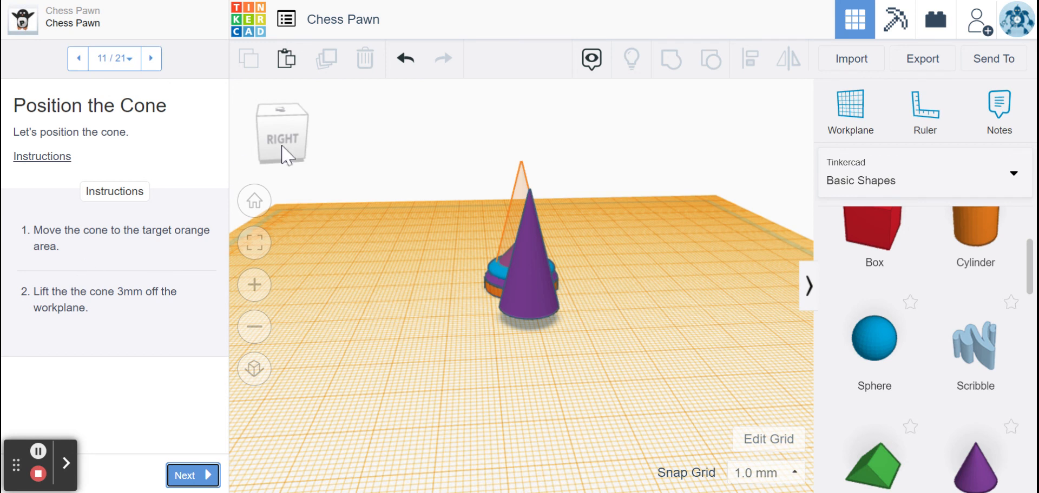
pyautogui.moveTo(285, 144); pyautogui.dragTo(301, 144)
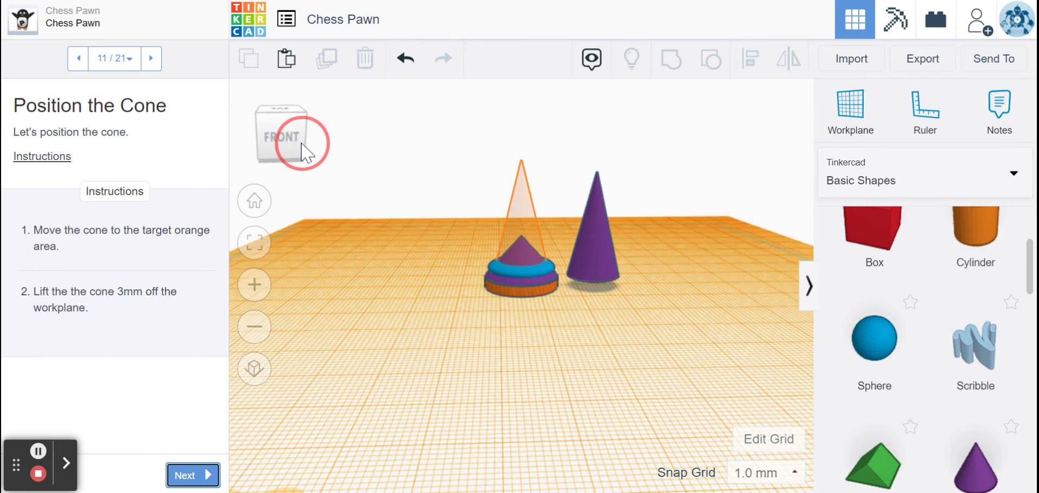
pyautogui.moveTo(600, 268); pyautogui.dragTo(524, 248)
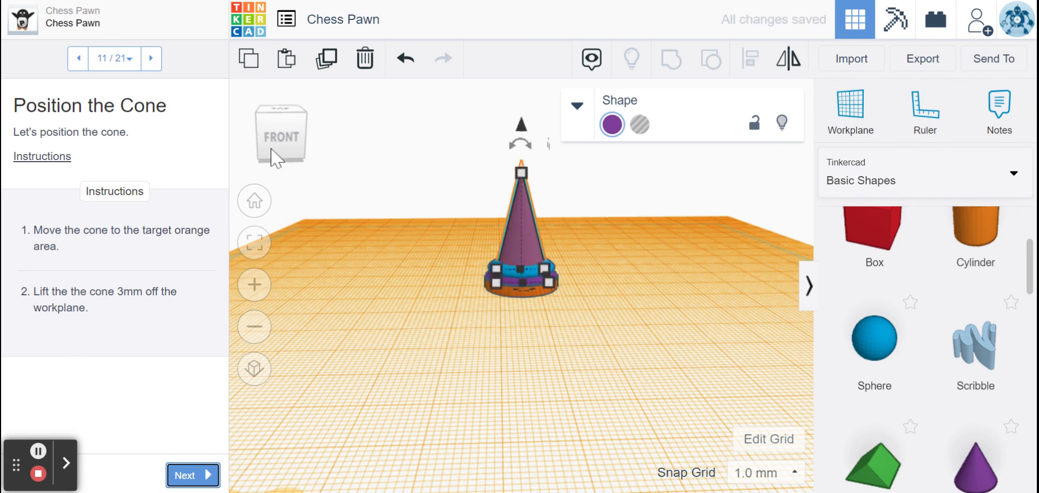
# Step: Raise the tall cone 3 mm off the workplane so it matches the guide outline
pyautogui.moveTo(284, 133)
pyautogui.mouseDown()
pyautogui.moveTo(296, 142)
pyautogui.moveTo(285, 129)
pyautogui.mouseUp()
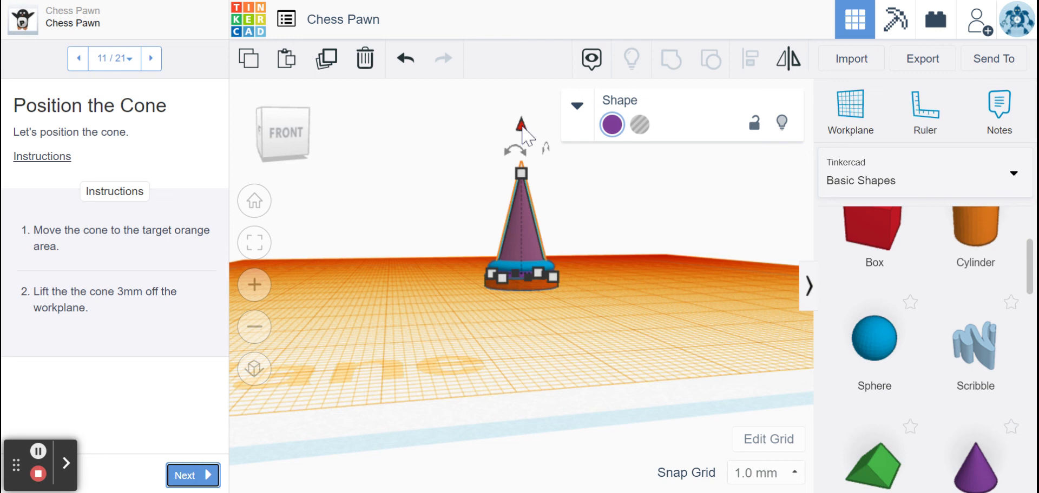
pyautogui.click(290, 136)
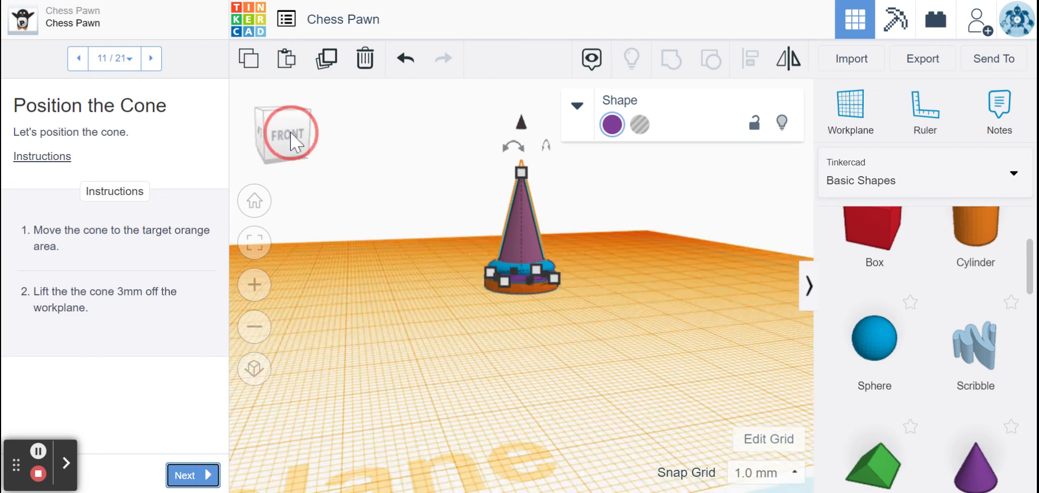
pyautogui.moveTo(290, 133); pyautogui.dragTo(290, 137)
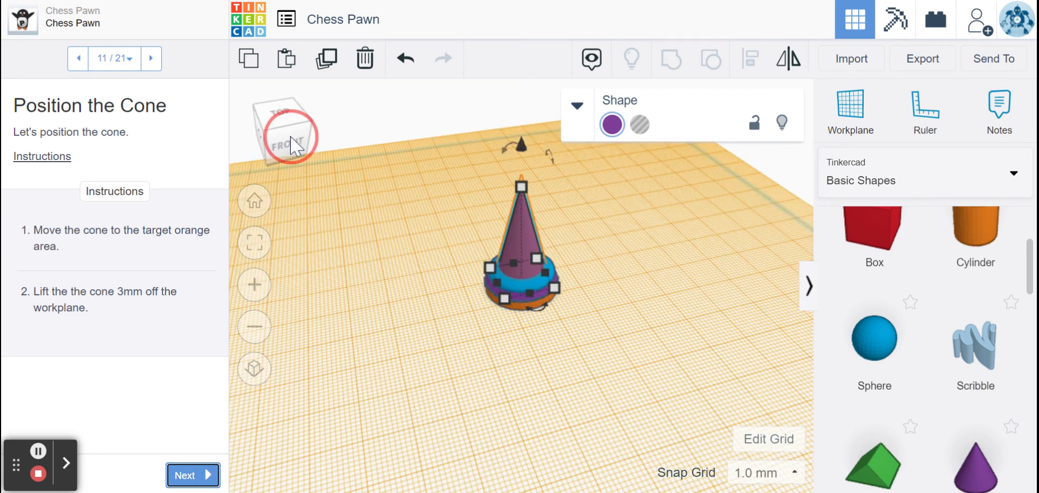
pyautogui.click(290, 139)
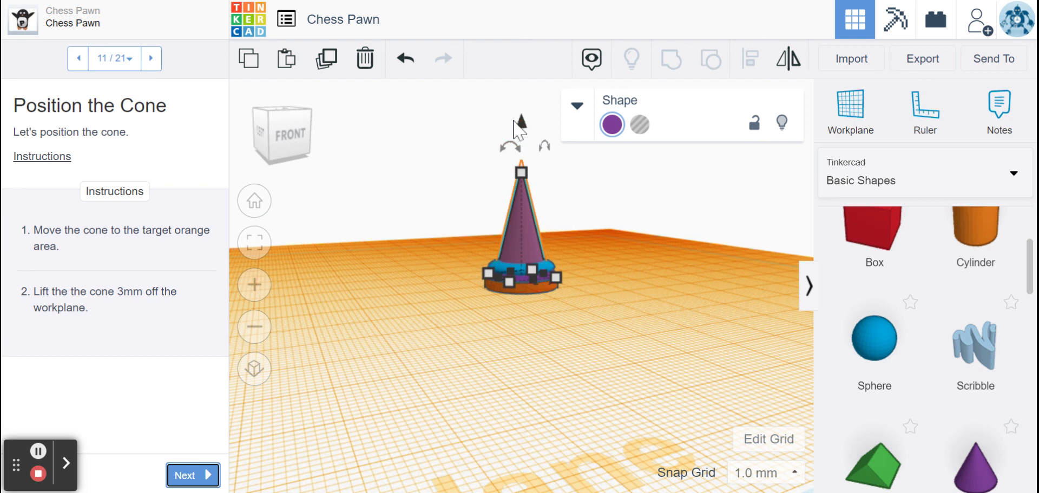
pyautogui.moveTo(523, 129); pyautogui.dragTo(524, 113)
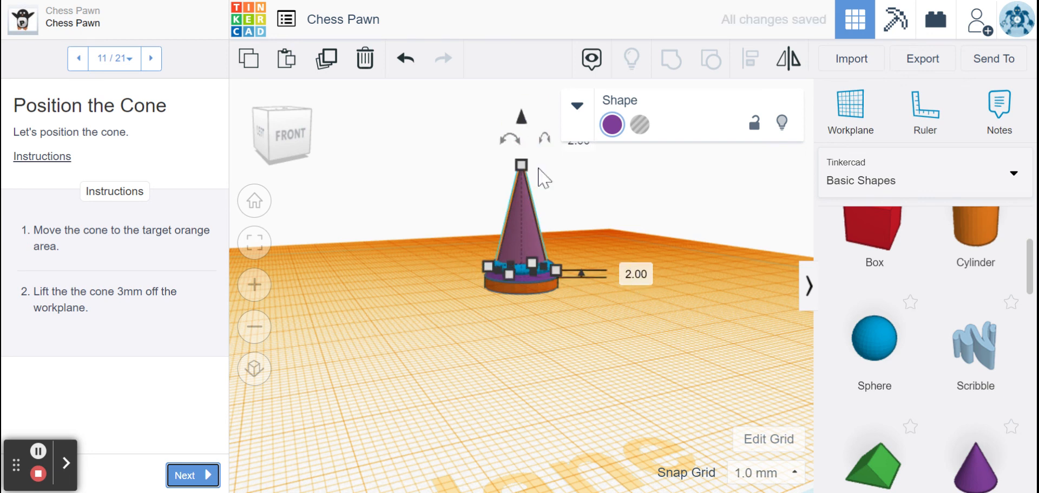
pyautogui.moveTo(522, 123); pyautogui.dragTo(524, 119)
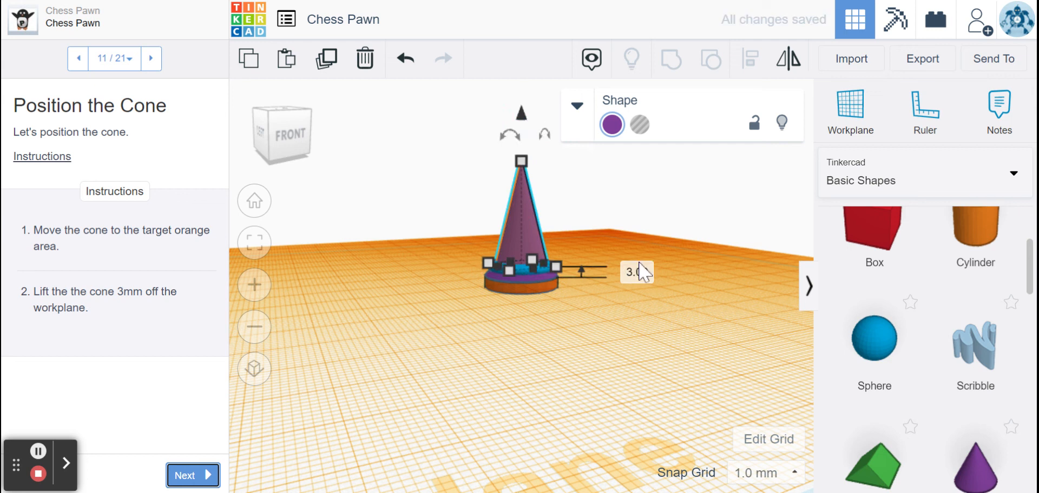
pyautogui.click(417, 236)
# Step: Advance to lesson page 12 and place another cone on the workplane beside the pawn, at the guide outline
pyautogui.click(304, 142)
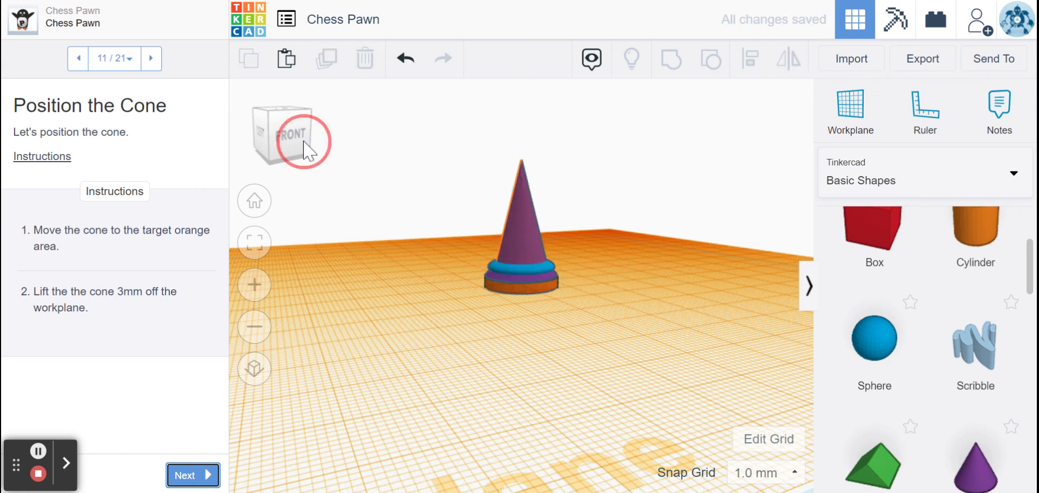
pyautogui.moveTo(304, 142); pyautogui.dragTo(336, 147)
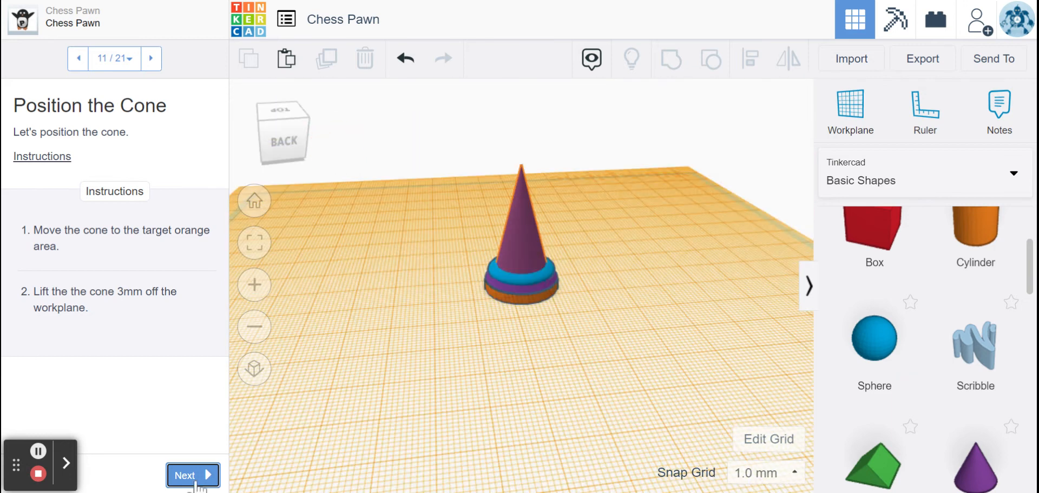
pyautogui.click(210, 476)
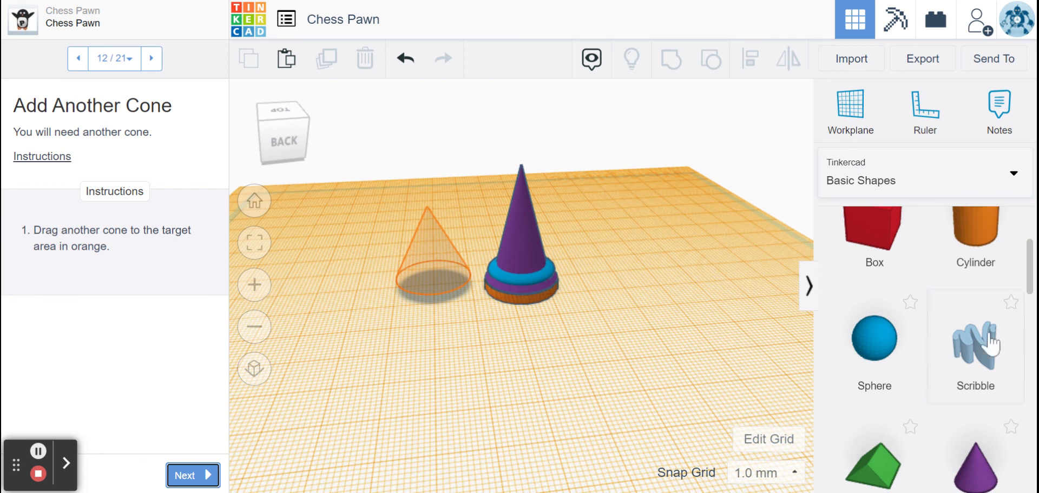
pyautogui.moveTo(991, 466)
pyautogui.mouseDown()
pyautogui.moveTo(826, 459)
pyautogui.moveTo(482, 315)
pyautogui.moveTo(434, 276)
pyautogui.mouseUp()
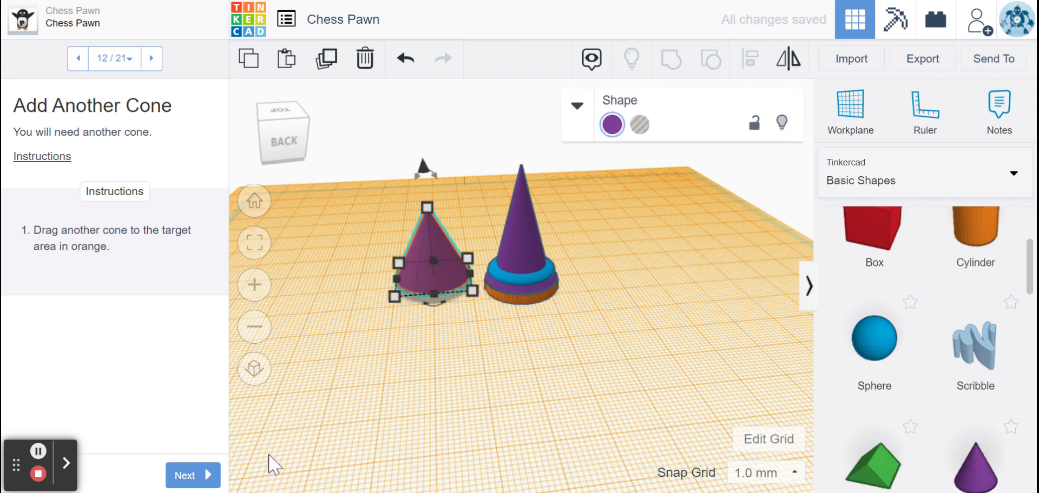
# Step: Advance to lesson page 13 and set the new cone's base to 12 mm in both length and width
pyautogui.click(176, 479)
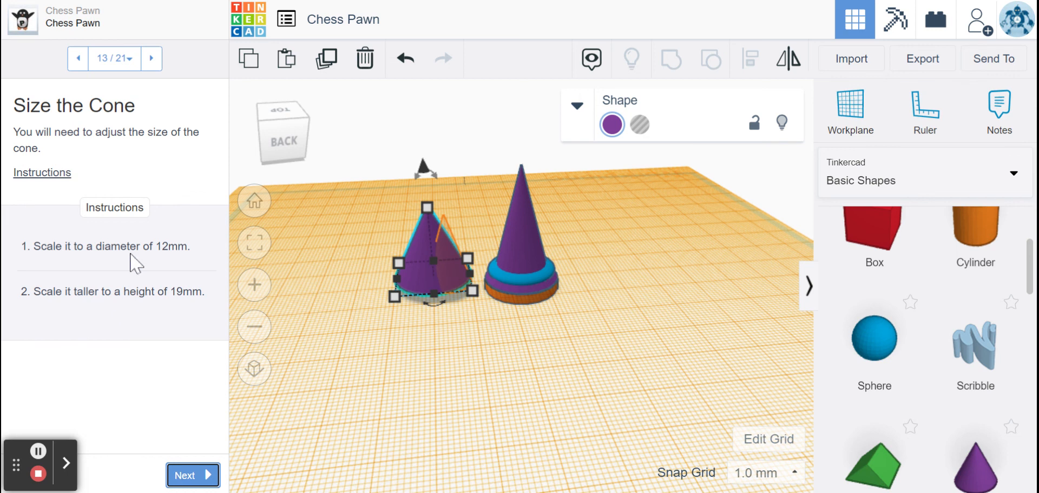
pyautogui.moveTo(396, 297)
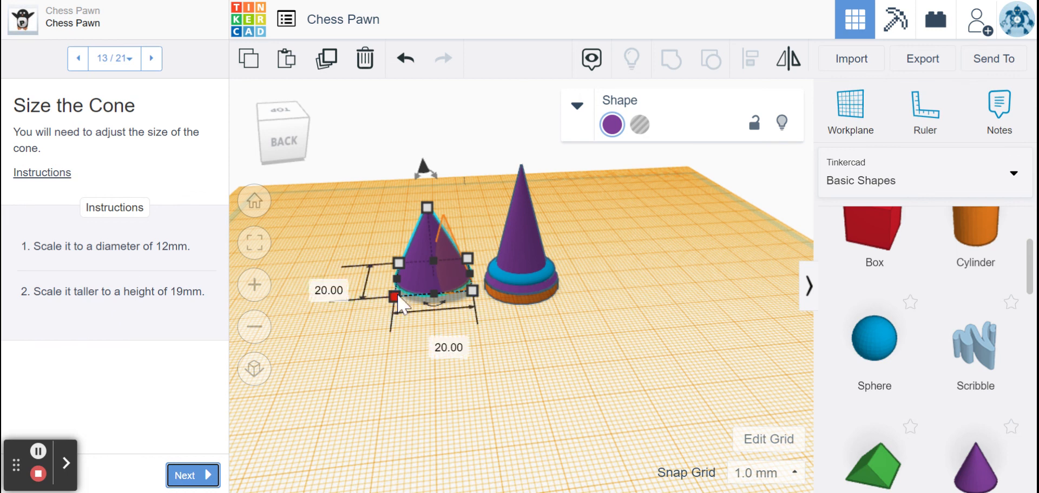
pyautogui.click(312, 286)
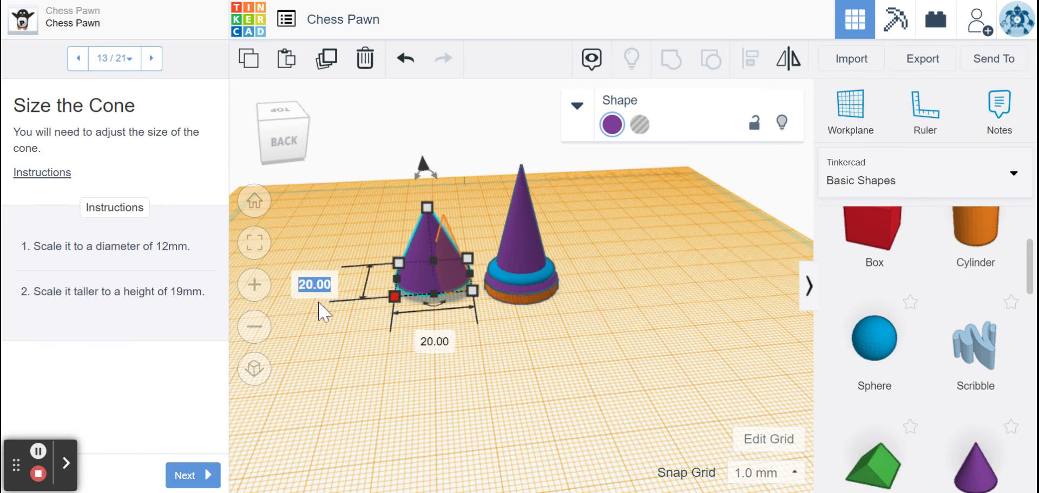
pyautogui.write('12')
pyautogui.click(433, 346)
pyautogui.write('12')
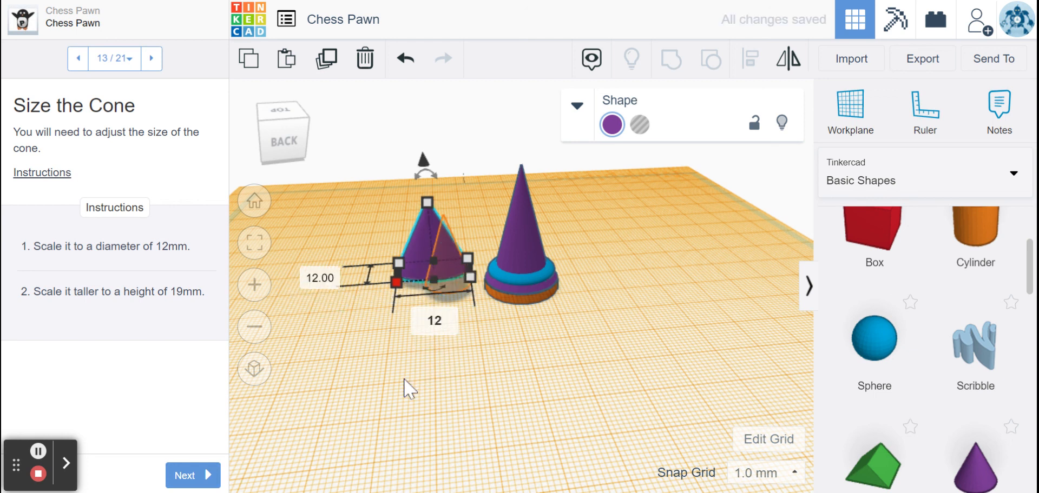
pyautogui.press('Return')
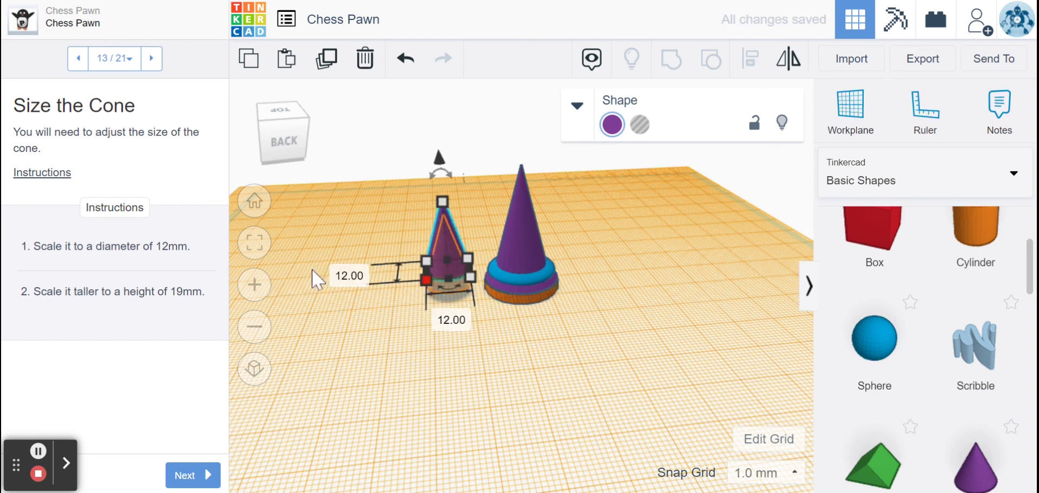
# Step: Set the small cone's height to 19 mm
pyautogui.moveTo(446, 204)
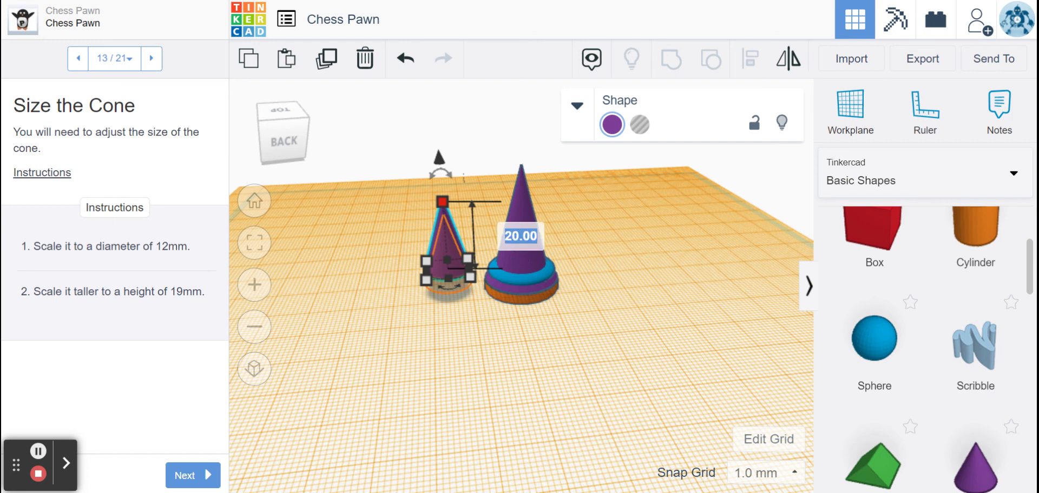
pyautogui.write('1')
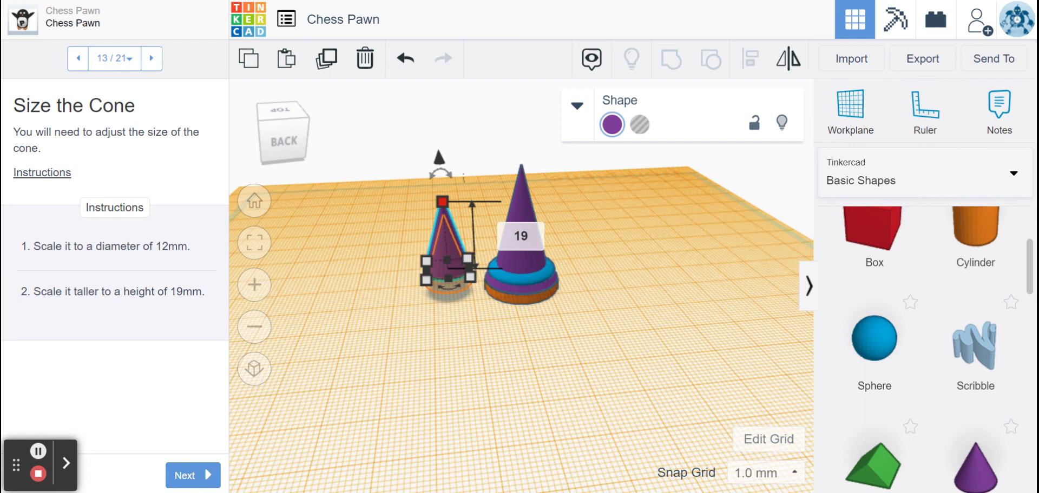
pyautogui.write('9')
pyautogui.press('Return')
pyautogui.click(413, 314)
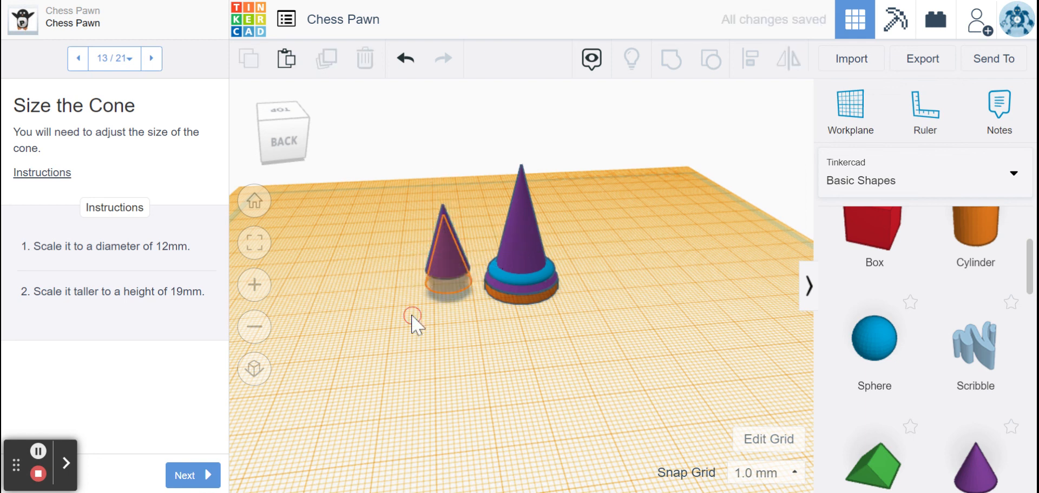
# Step: Move the small cone across the workplane until it matches the orange guide outline from the back and right views
pyautogui.moveTo(448, 259)
pyautogui.mouseDown()
pyautogui.moveTo(458, 282)
pyautogui.moveTo(449, 271)
pyautogui.mouseUp()
pyautogui.click(340, 319)
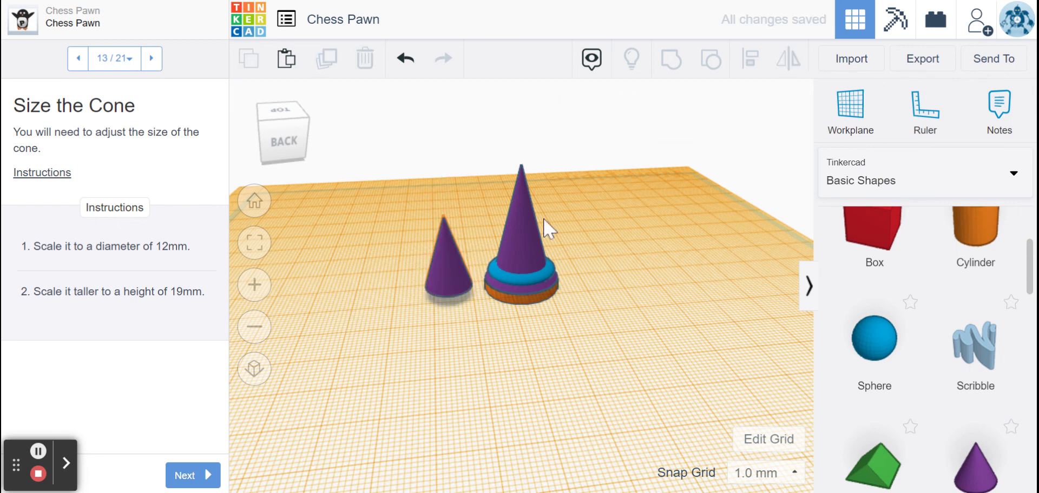
pyautogui.click(293, 139)
pyautogui.moveTo(292, 137)
pyautogui.mouseDown()
pyautogui.moveTo(307, 137)
pyautogui.moveTo(294, 135)
pyautogui.mouseUp()
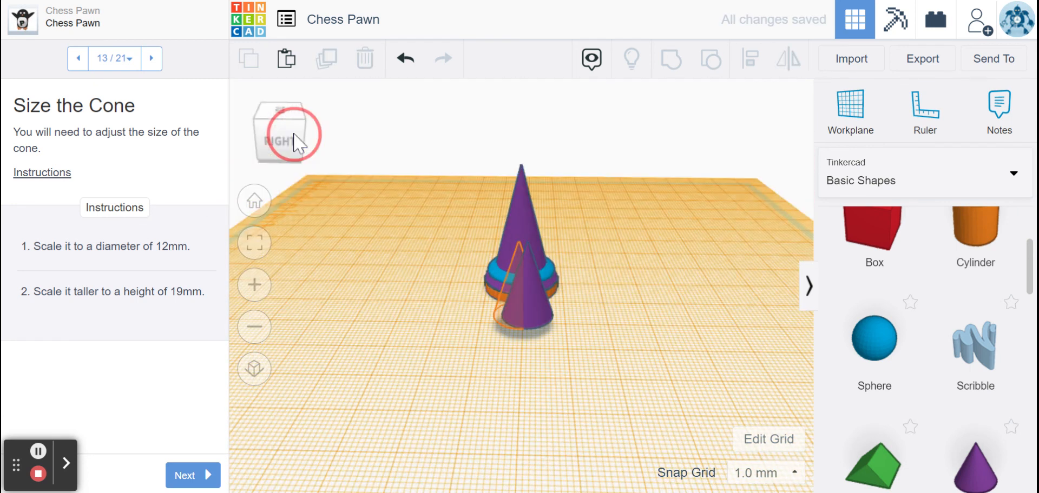
pyautogui.click(527, 314)
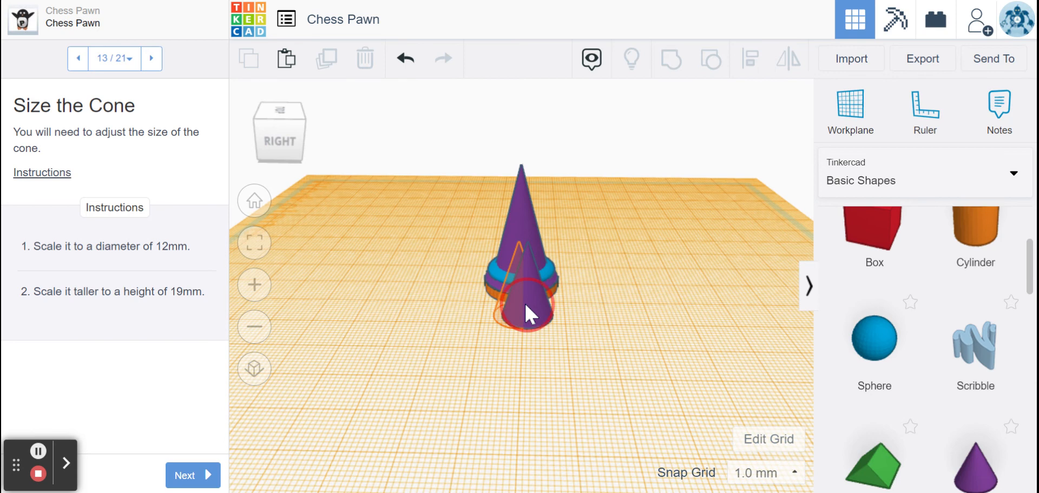
pyautogui.click(459, 333)
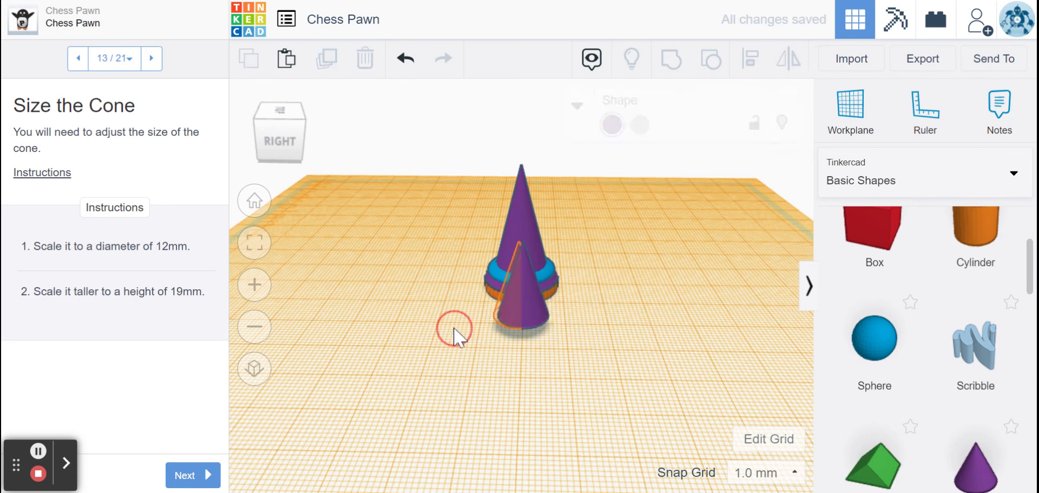
pyautogui.click(540, 313)
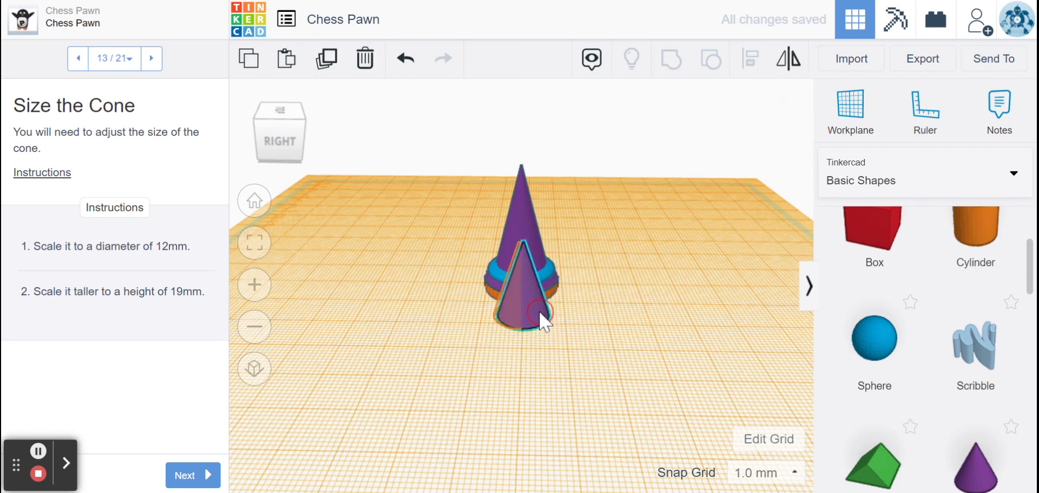
pyautogui.click(535, 379)
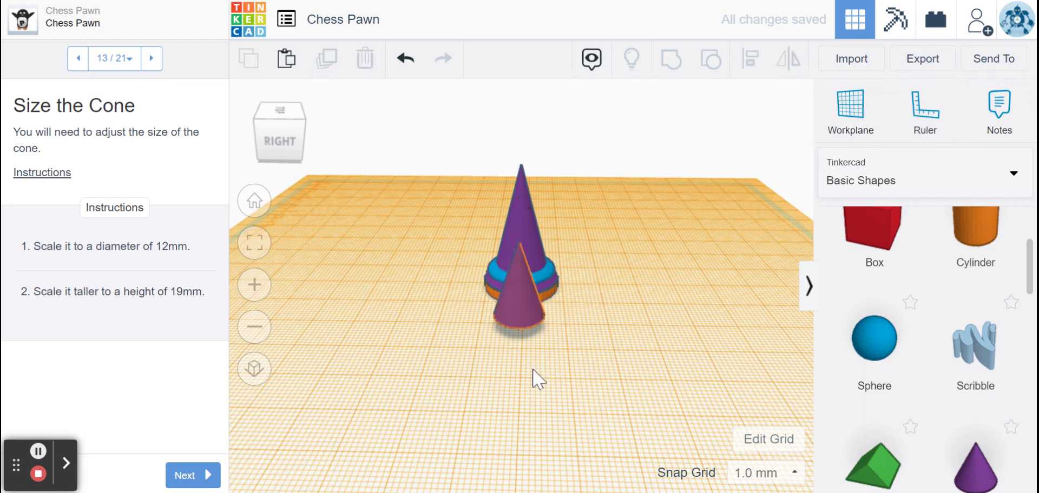
# Step: Advance to lesson page 14 and select the small cone in front of the pawn
pyautogui.click(184, 477)
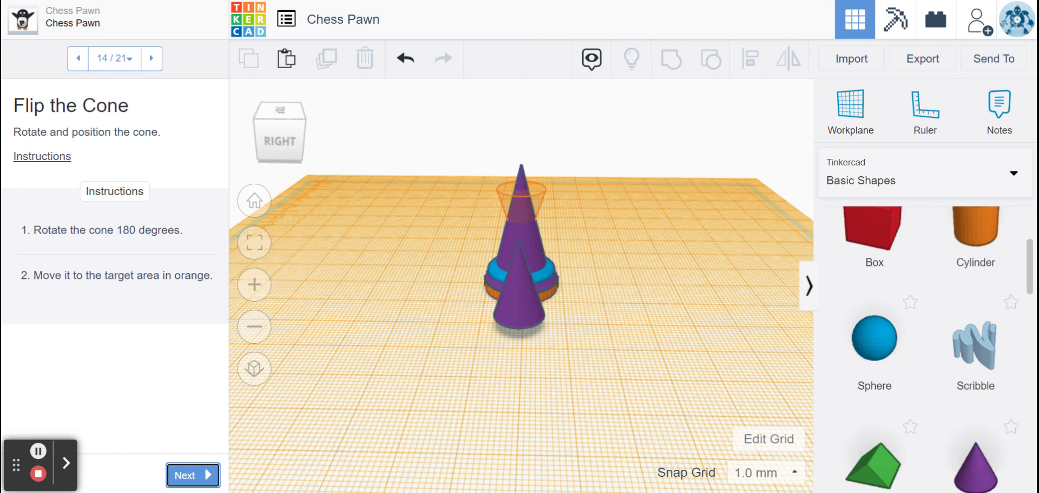
pyautogui.click(528, 313)
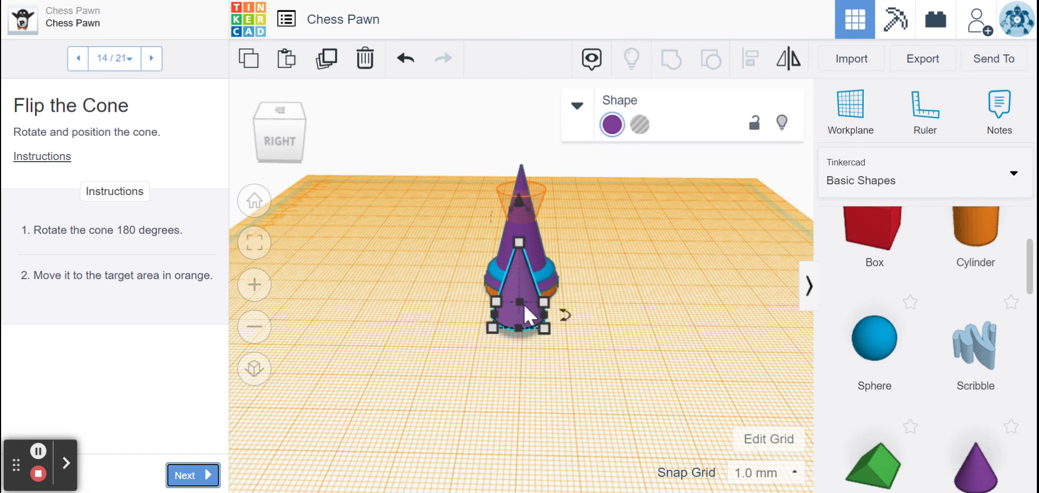
pyautogui.click(568, 311)
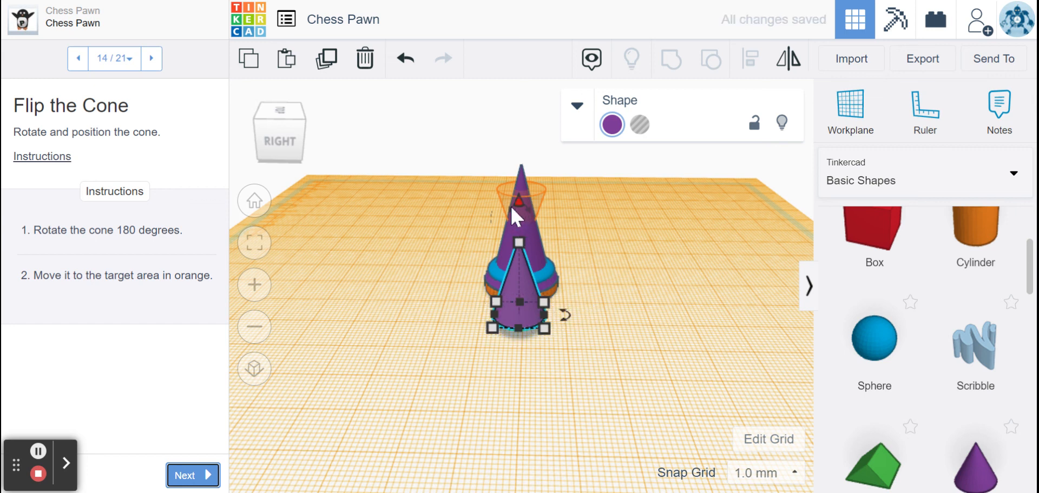
pyautogui.click(511, 206)
pyautogui.click(508, 206)
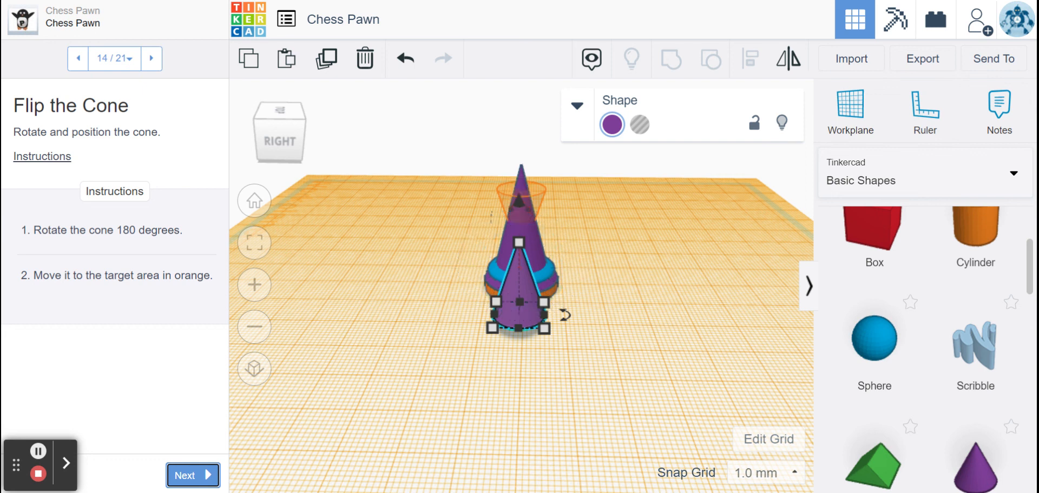
pyautogui.click(490, 218)
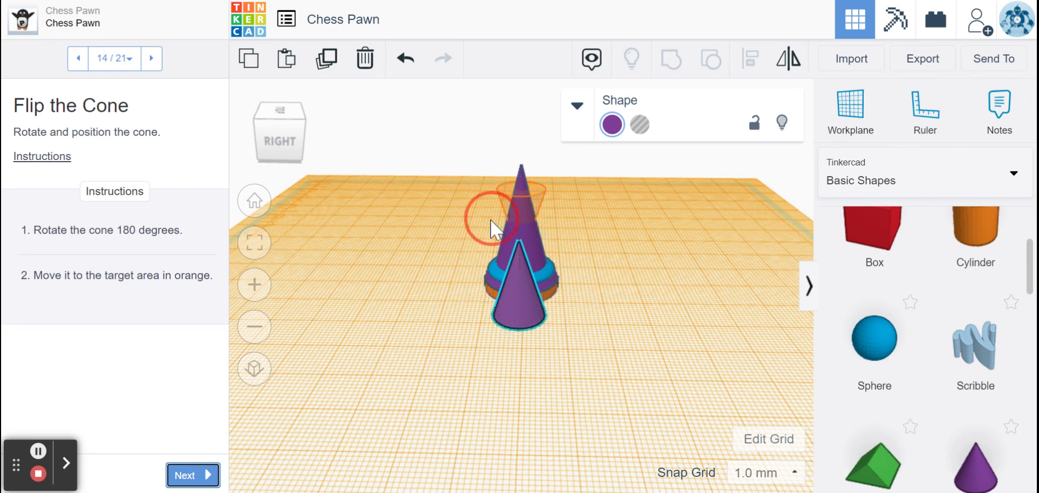
pyautogui.moveTo(491, 218); pyautogui.dragTo(473, 242)
pyautogui.moveTo(511, 207)
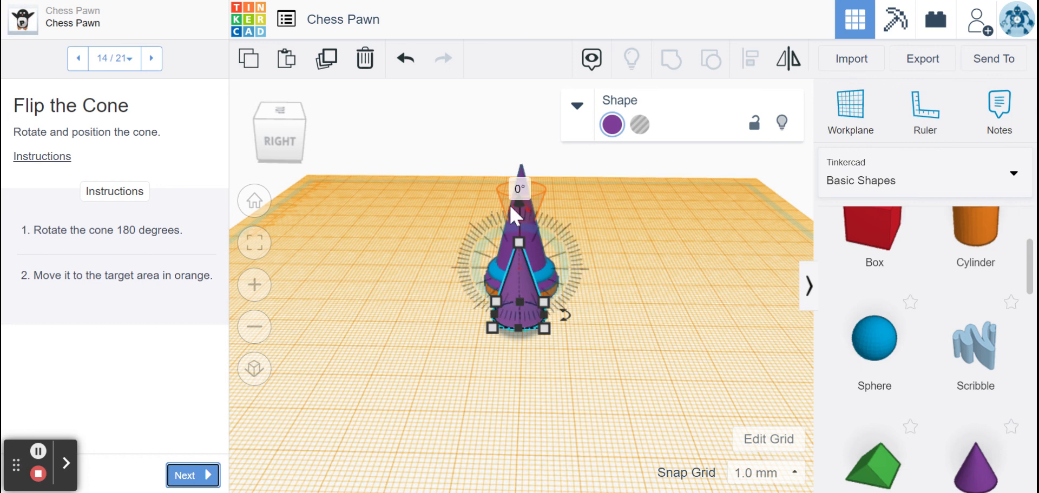
pyautogui.moveTo(512, 211); pyautogui.dragTo(454, 239)
pyautogui.click(407, 60)
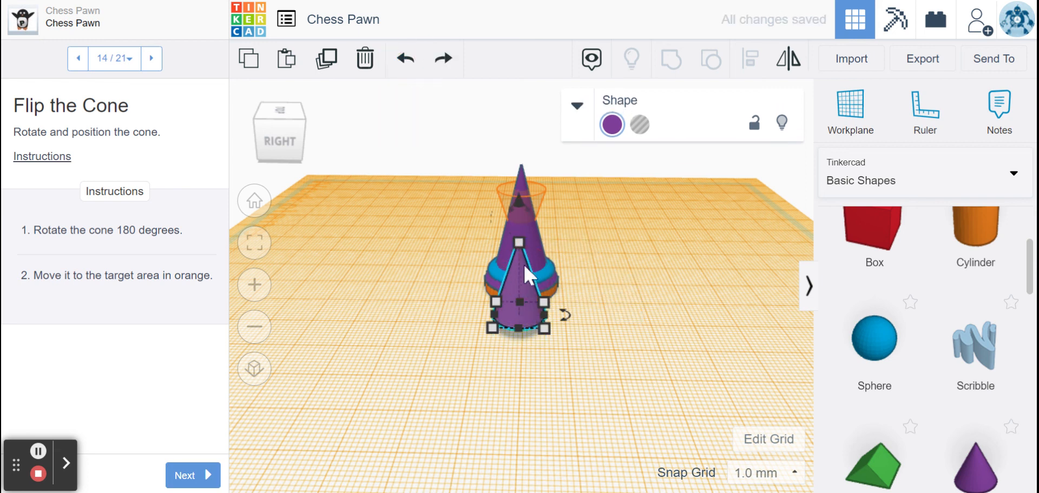
# Step: Flip the small cone upside down by setting its rotation to 180 degrees
pyautogui.moveTo(509, 207); pyautogui.dragTo(515, 331)
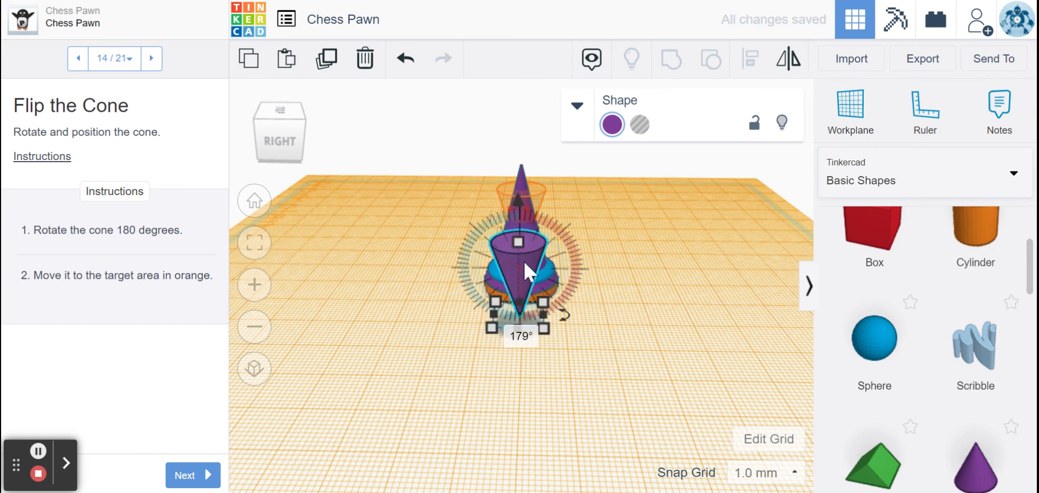
pyautogui.click(522, 339)
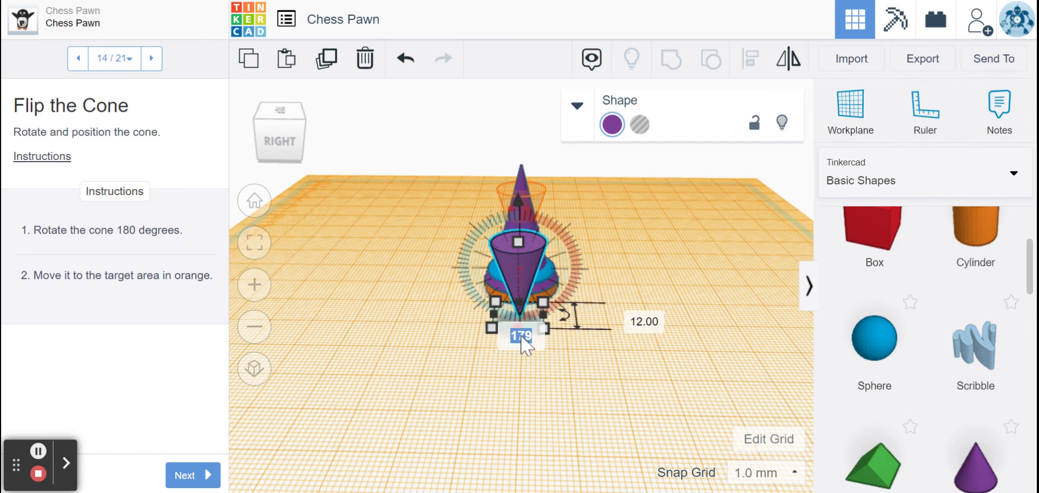
pyautogui.write('180')
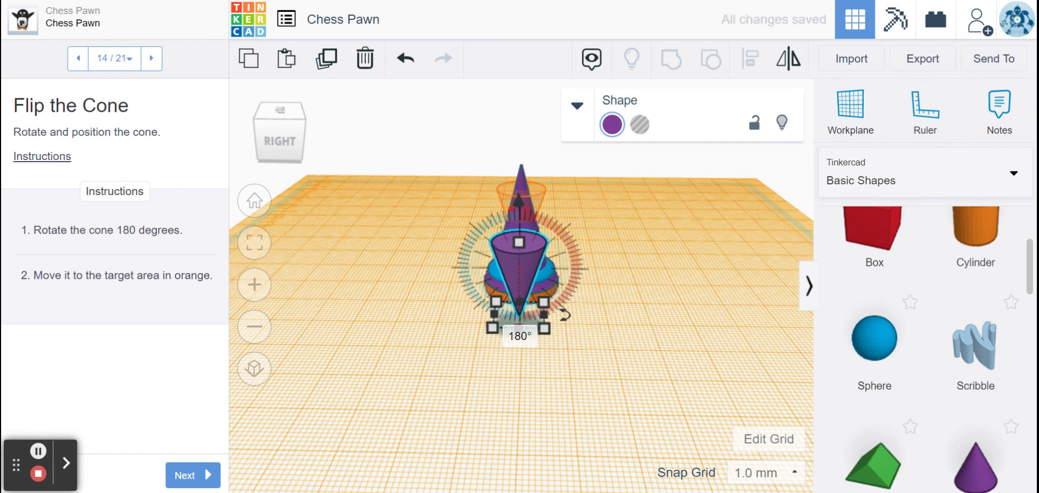
pyautogui.click(668, 296)
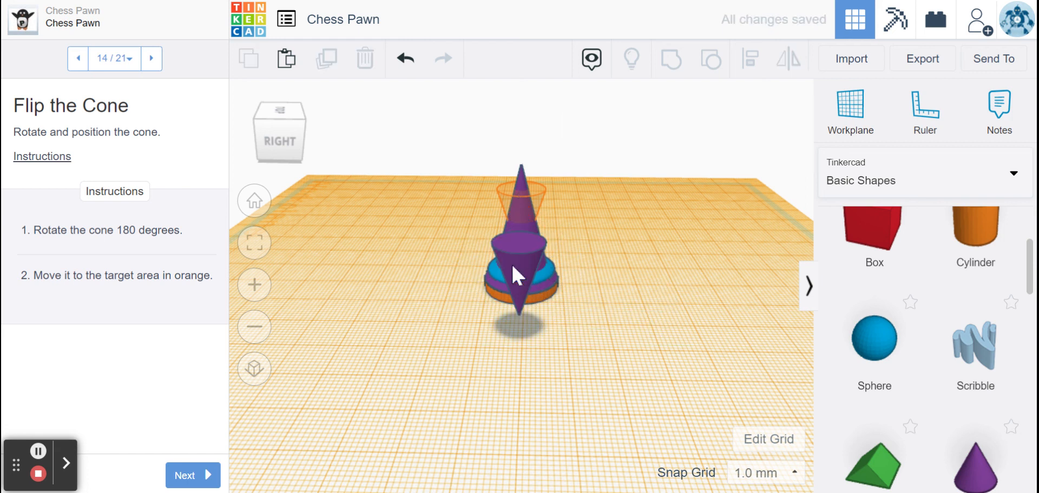
# Step: Try to move the flipped cone onto the orange guide outline, checking it from the right and front
pyautogui.moveTo(502, 224)
pyautogui.mouseDown()
pyautogui.moveTo(511, 202)
pyautogui.moveTo(521, 219)
pyautogui.mouseUp()
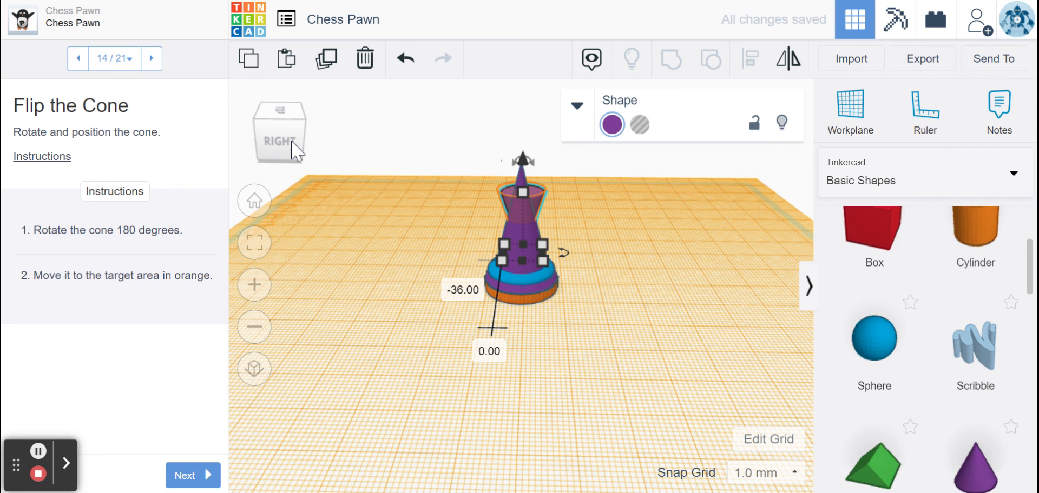
pyautogui.moveTo(296, 151); pyautogui.dragTo(314, 144)
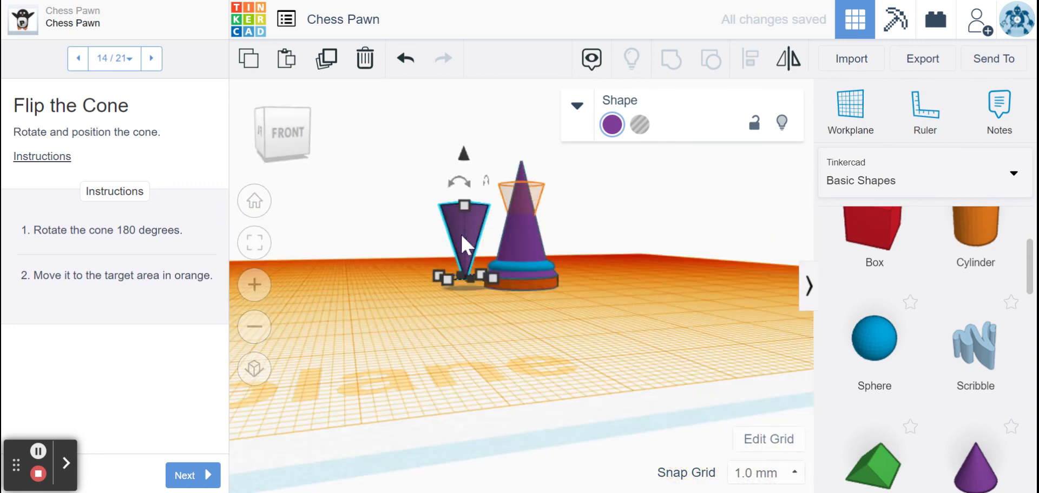
pyautogui.moveTo(461, 237)
pyautogui.mouseDown()
pyautogui.moveTo(496, 210)
pyautogui.moveTo(470, 305)
pyautogui.moveTo(476, 320)
pyautogui.moveTo(507, 278)
pyautogui.moveTo(510, 344)
pyautogui.moveTo(450, 373)
pyautogui.moveTo(448, 400)
pyautogui.moveTo(480, 412)
pyautogui.moveTo(480, 468)
pyautogui.moveTo(513, 491)
pyautogui.moveTo(457, 372)
pyautogui.mouseUp()
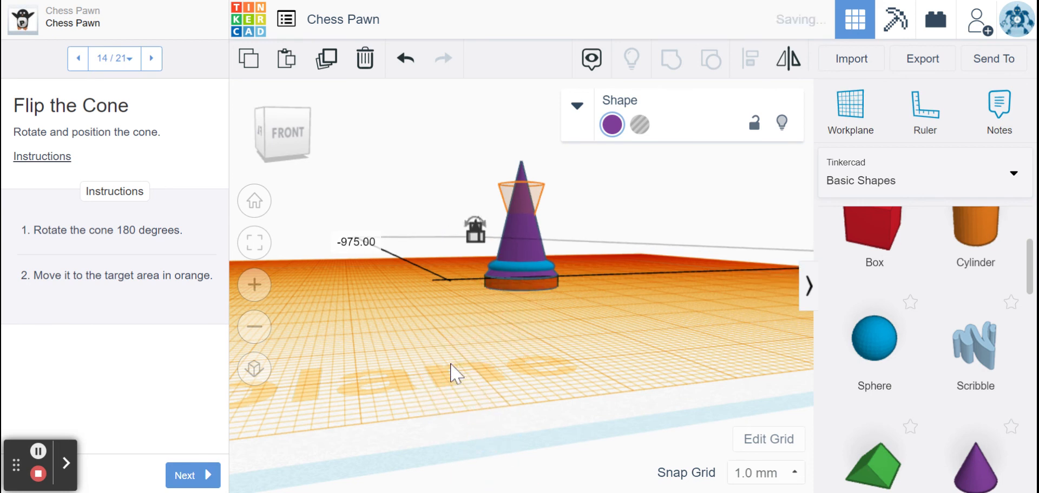
# Step: Locate the stray cone beyond the workplane and try to pull it back toward the pawn
pyautogui.scroll(-1, 437, 339)
pyautogui.scroll(-4, 454, 272)
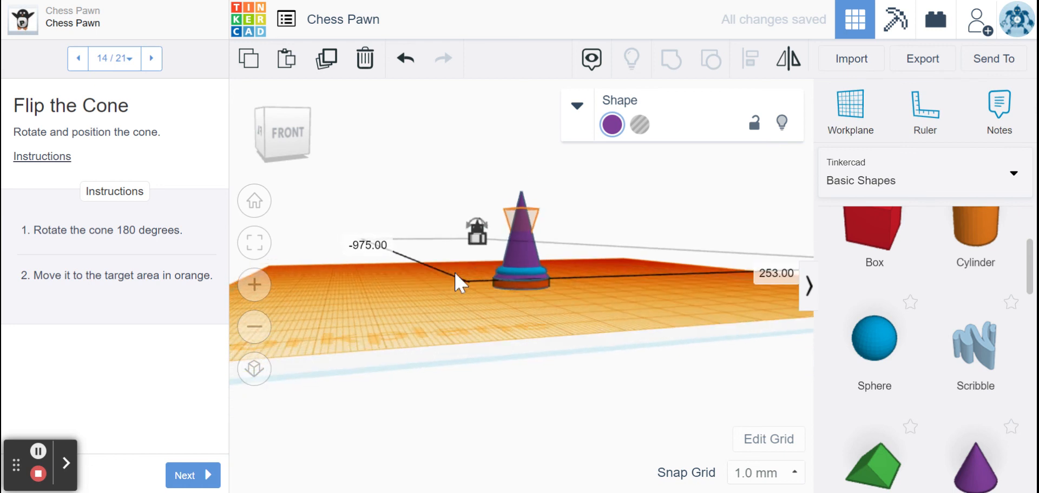
pyautogui.moveTo(296, 130); pyautogui.dragTo(289, 138)
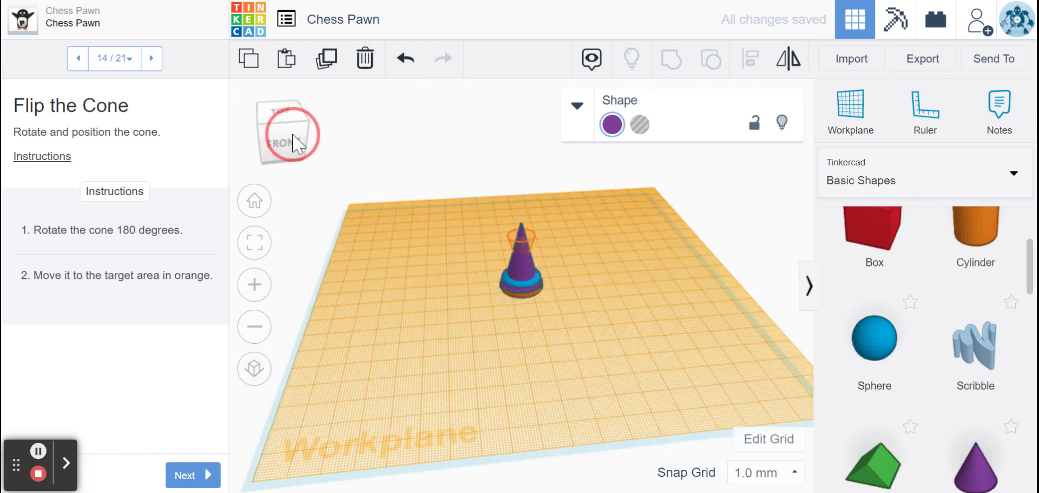
pyautogui.scroll(-2, 520, 326)
pyautogui.scroll(-5, 538, 310)
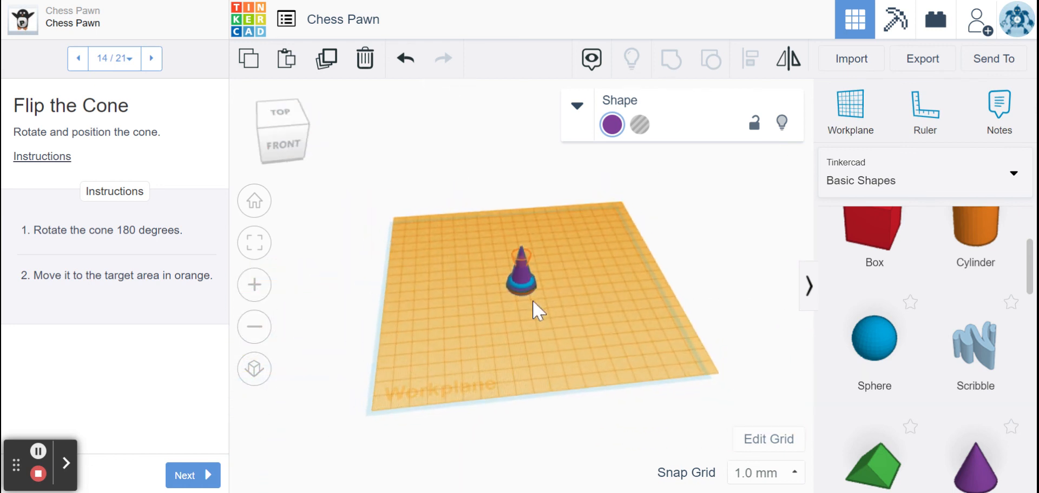
pyautogui.scroll(-3, 531, 291)
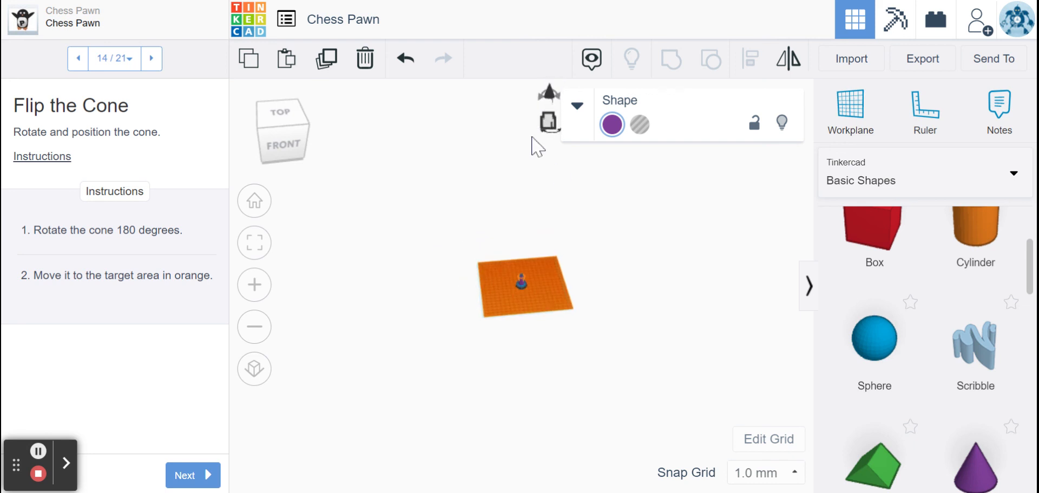
pyautogui.moveTo(549, 121); pyautogui.dragTo(536, 280)
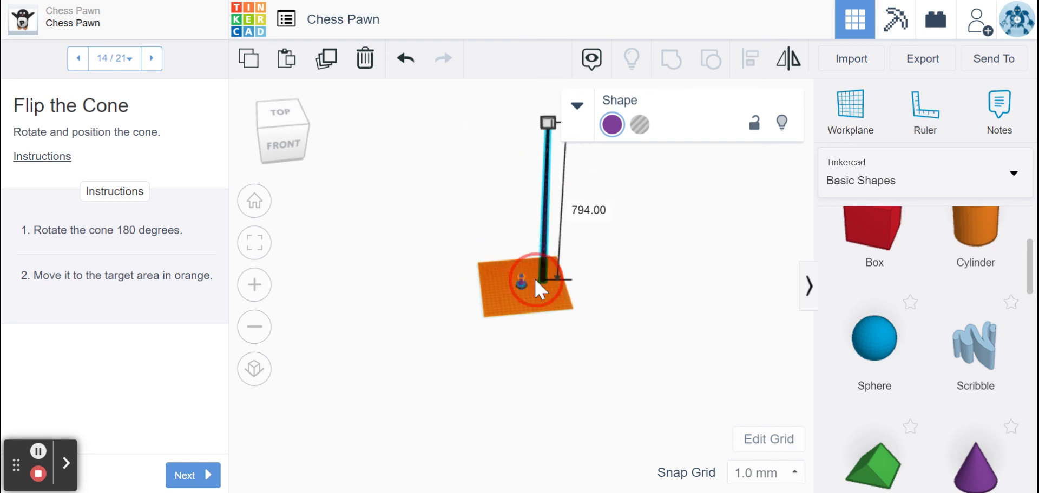
# Step: Undo the stray cone's stretch, moves and rotation until it stands upright beside the pawn
pyautogui.click(406, 58)
pyautogui.click(406, 61)
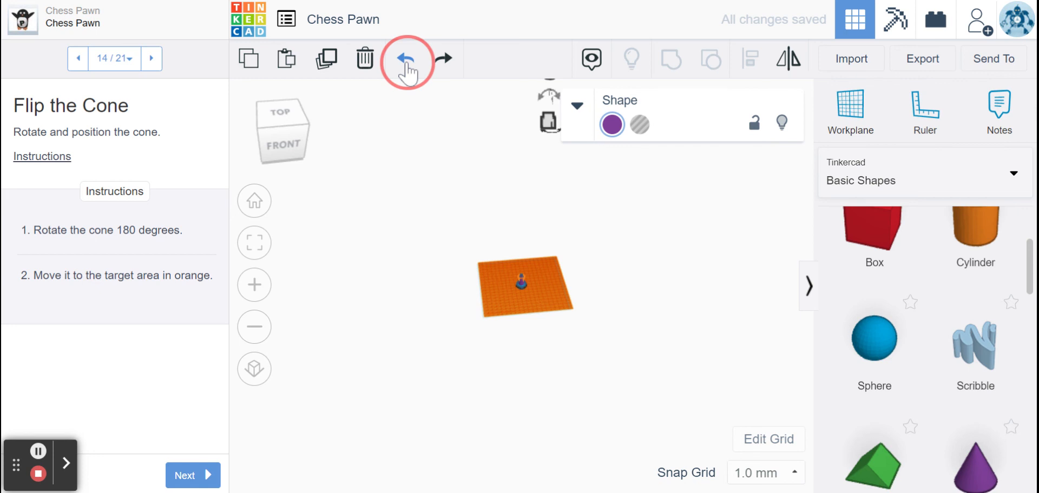
pyautogui.click(409, 61)
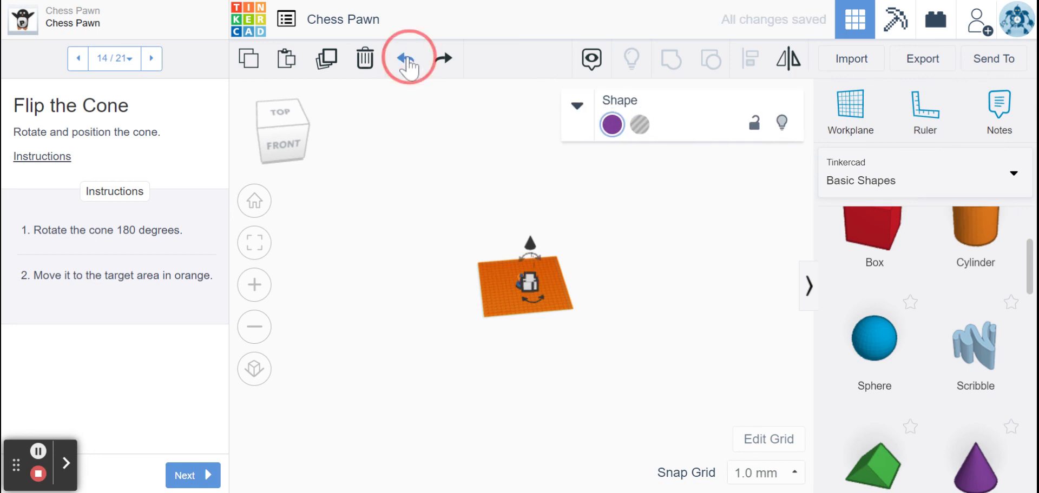
pyautogui.click(407, 61)
pyautogui.click(408, 61)
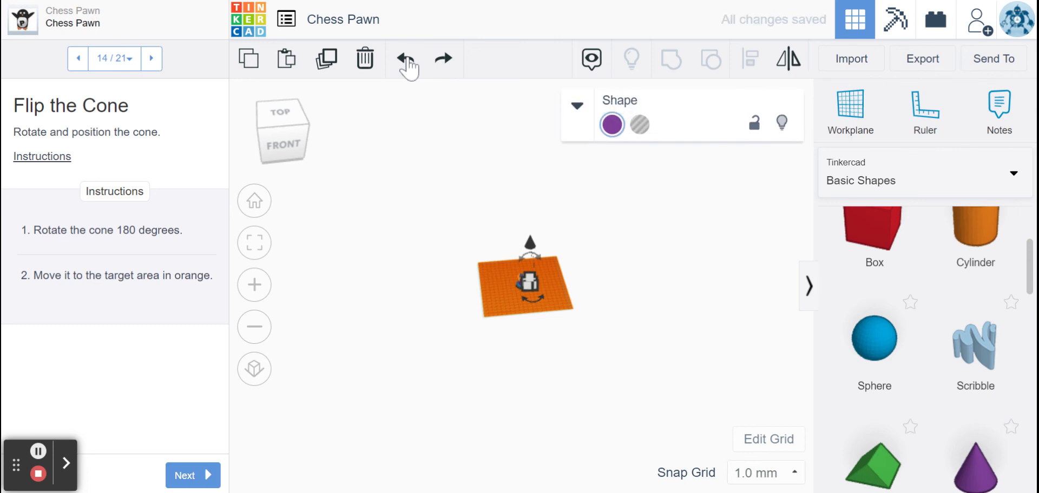
pyautogui.click(407, 60)
pyautogui.click(406, 60)
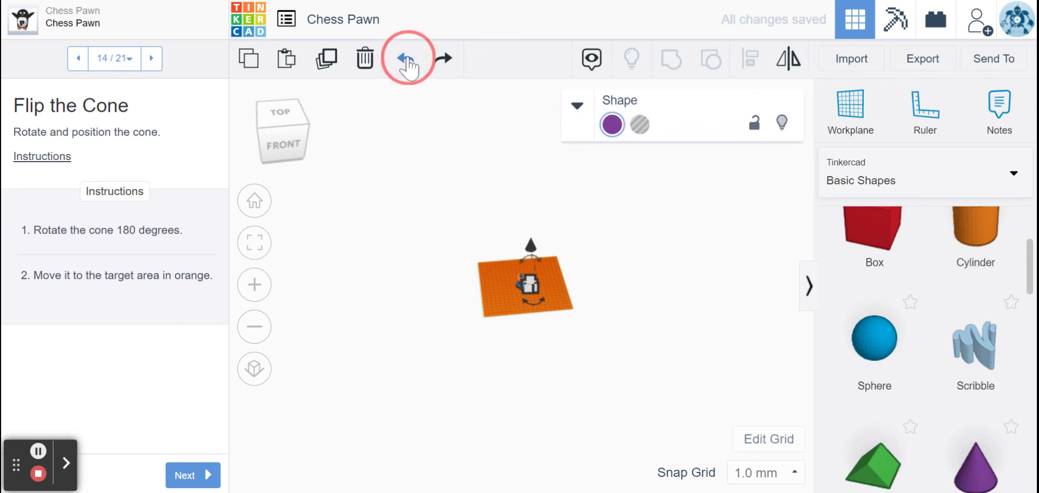
# Step: Redo the small cone's height and position changes that were undone too far
pyautogui.scroll(5, 559, 351)
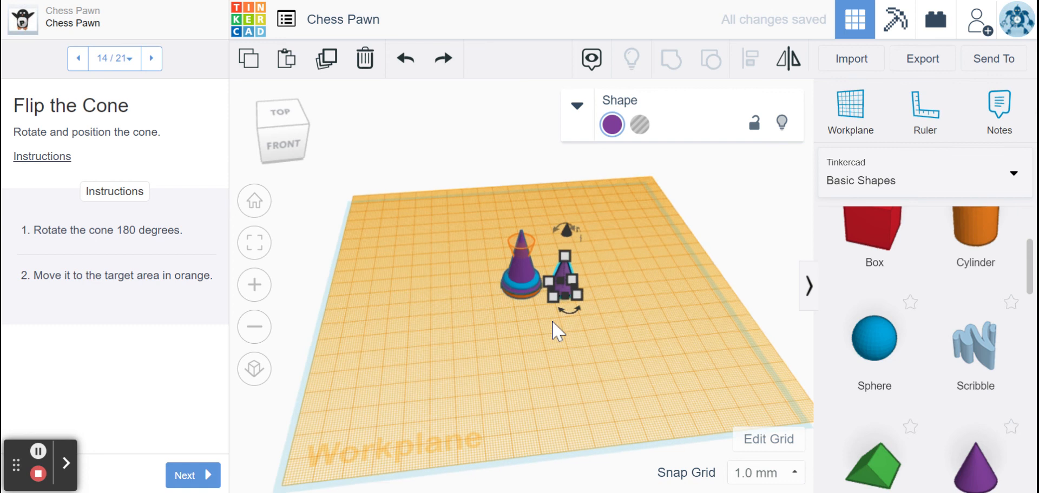
pyautogui.scroll(2, 552, 321)
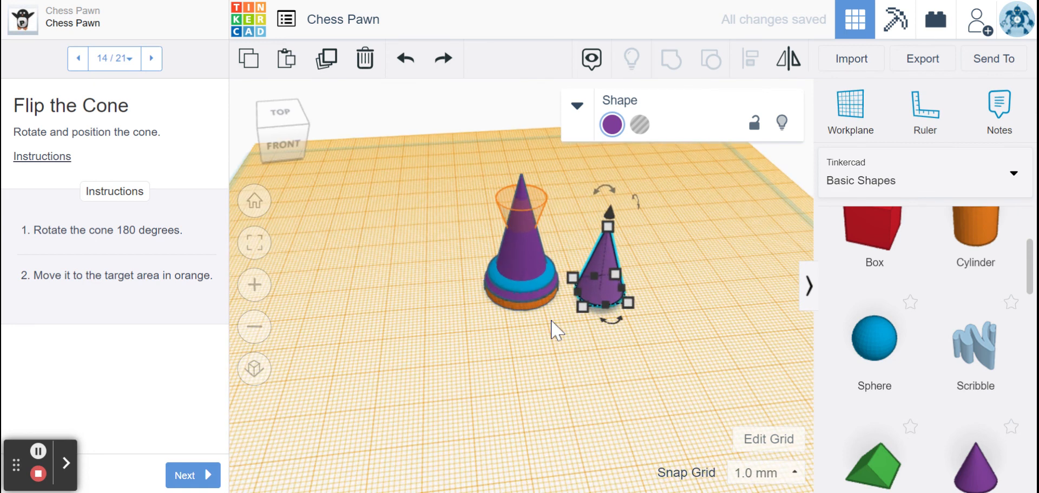
pyautogui.scroll(2, 553, 328)
pyautogui.click(631, 245)
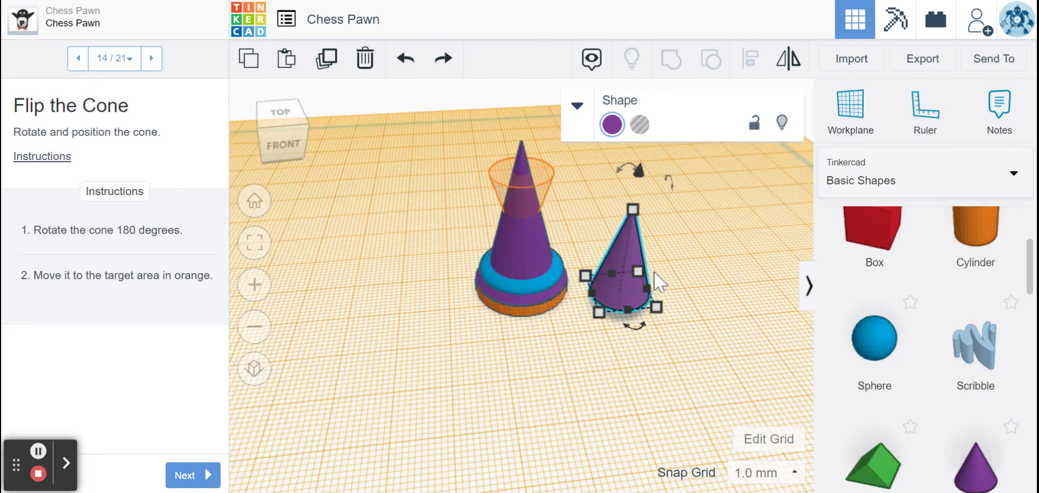
pyautogui.click(456, 60)
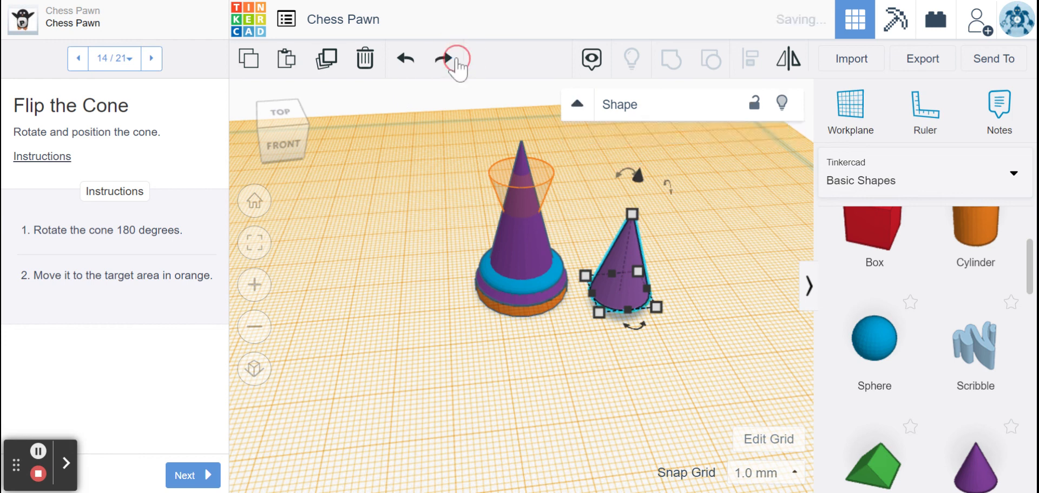
pyautogui.click(442, 64)
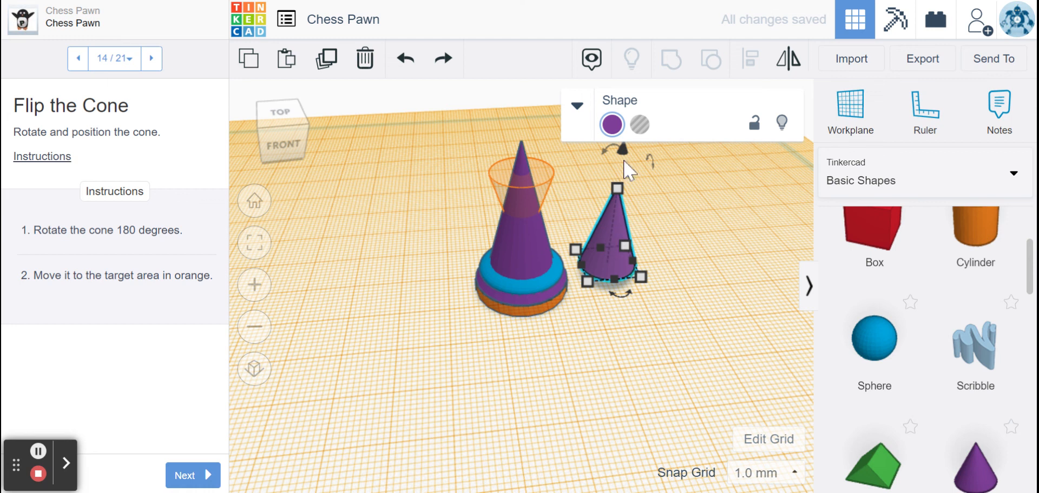
# Step: Rotate the small cone upside down, to about -178 degrees
pyautogui.moveTo(606, 153); pyautogui.dragTo(594, 295)
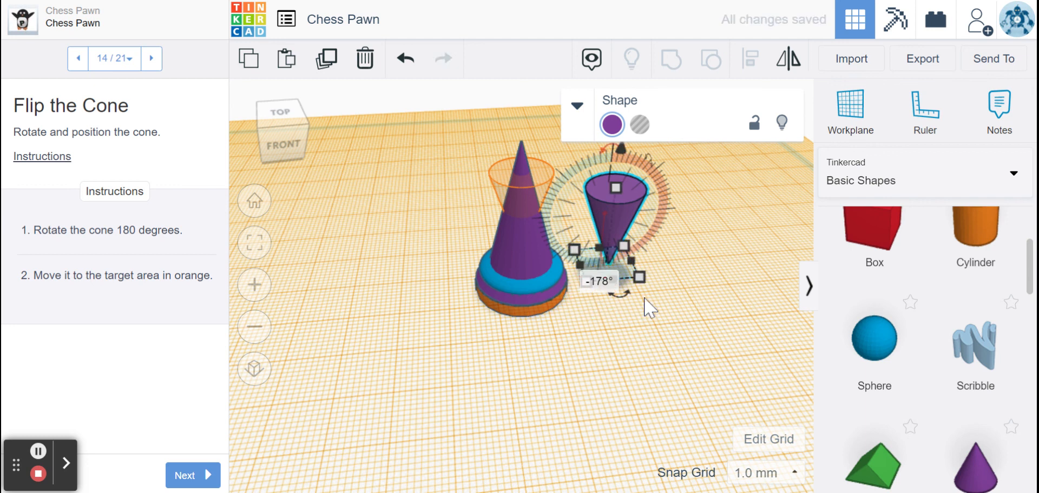
pyautogui.click(706, 281)
pyautogui.click(612, 213)
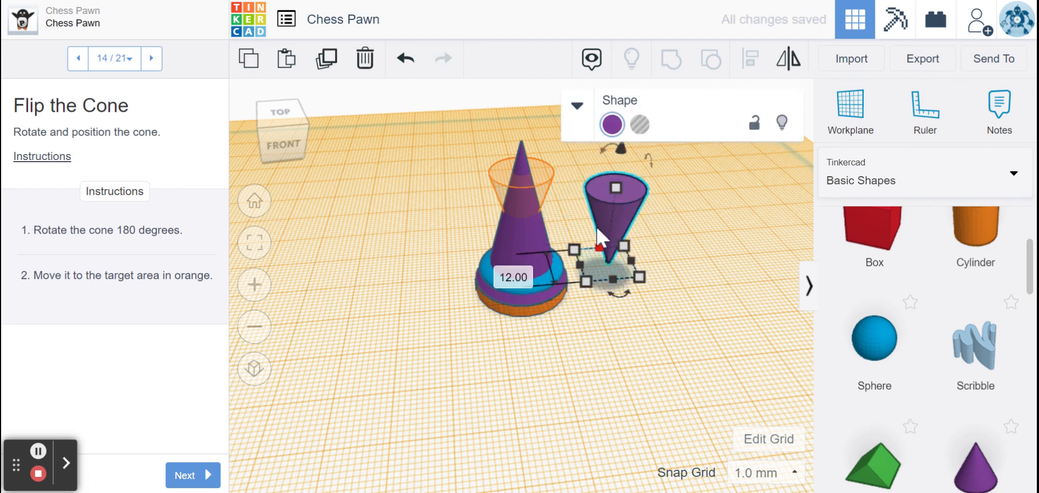
pyautogui.click(605, 147)
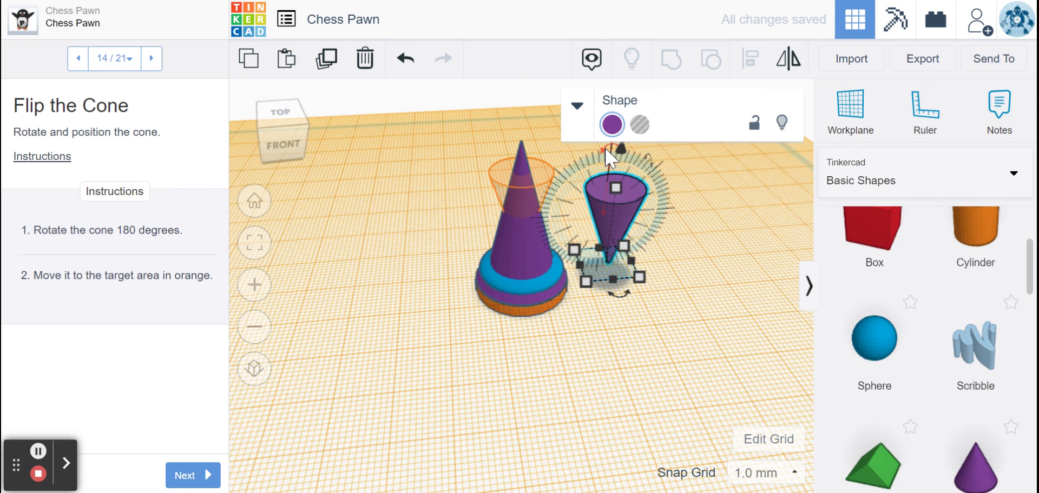
# Step: Slide the flipped cone over the pawn toward the orange target area, aligning it from several viewing angles
pyautogui.moveTo(590, 178); pyautogui.dragTo(505, 196)
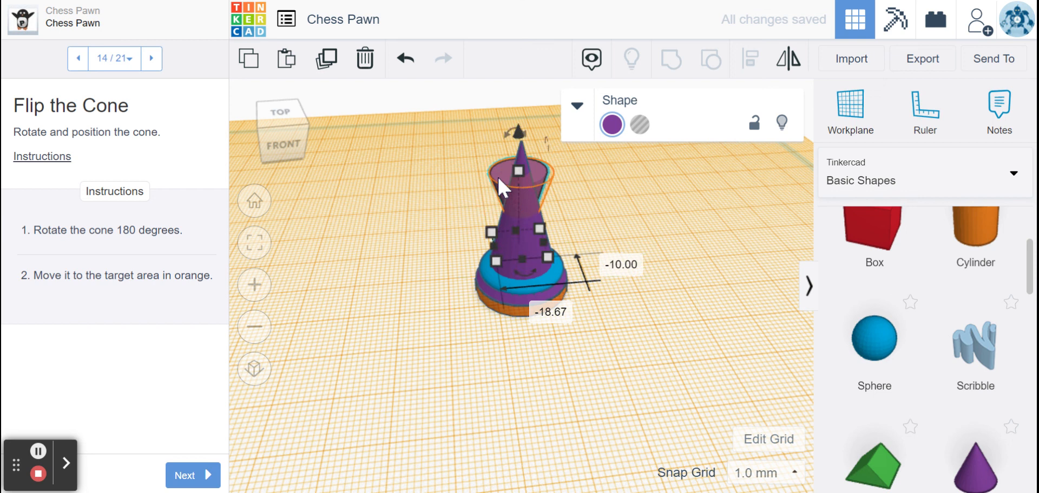
pyautogui.moveTo(510, 132)
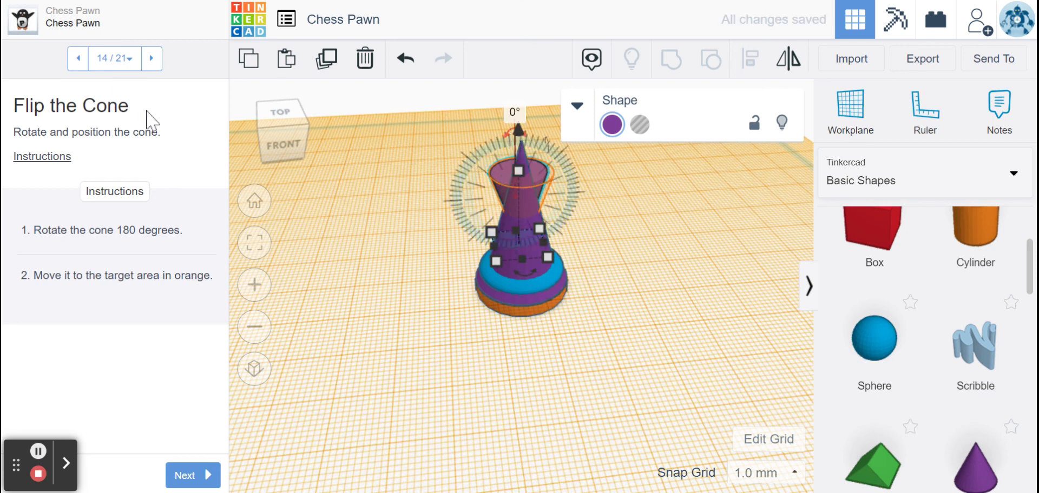
pyautogui.moveTo(254, 145)
pyautogui.mouseDown()
pyautogui.moveTo(285, 141)
pyautogui.moveTo(276, 133)
pyautogui.moveTo(263, 142)
pyautogui.mouseUp()
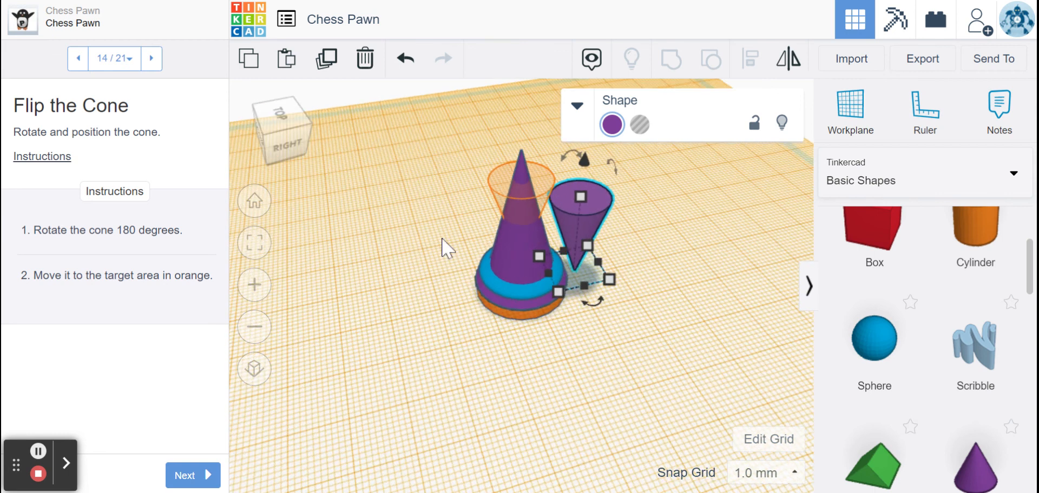
pyautogui.moveTo(593, 210); pyautogui.dragTo(534, 194)
pyautogui.moveTo(273, 131); pyautogui.dragTo(288, 129)
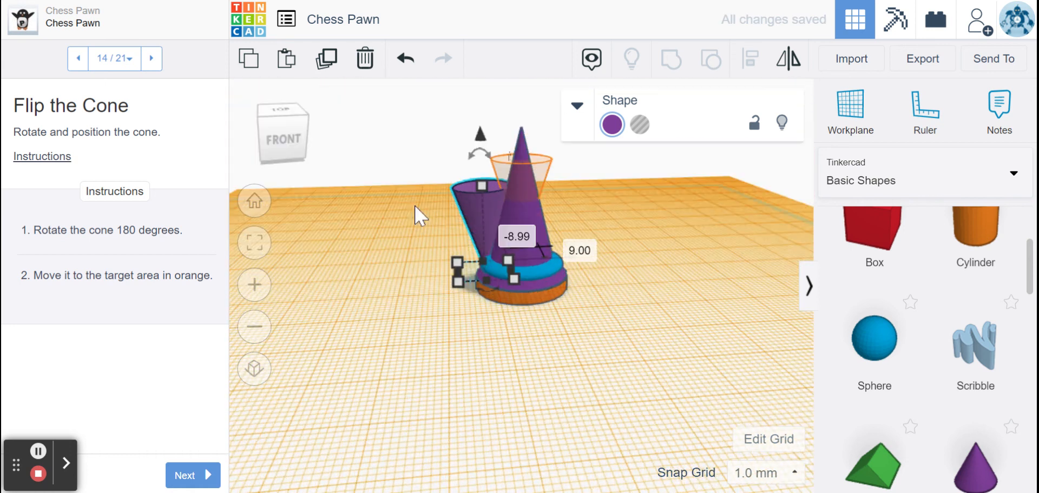
pyautogui.click(507, 187)
pyautogui.moveTo(505, 183); pyautogui.dragTo(512, 209)
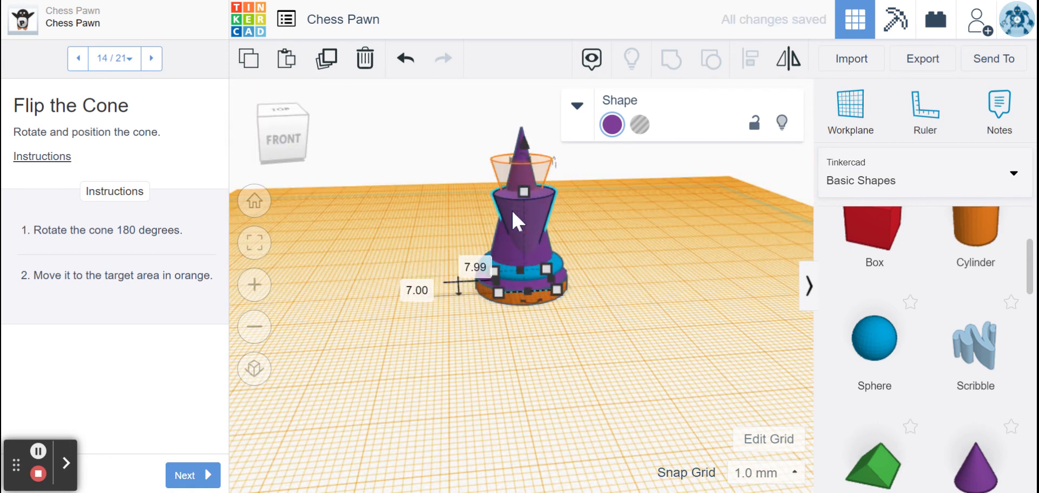
# Step: Raise the flipped cone by 7 mm and try to shift it sideways into the orange target area
pyautogui.click(526, 136)
pyautogui.moveTo(527, 136); pyautogui.dragTo(507, 109)
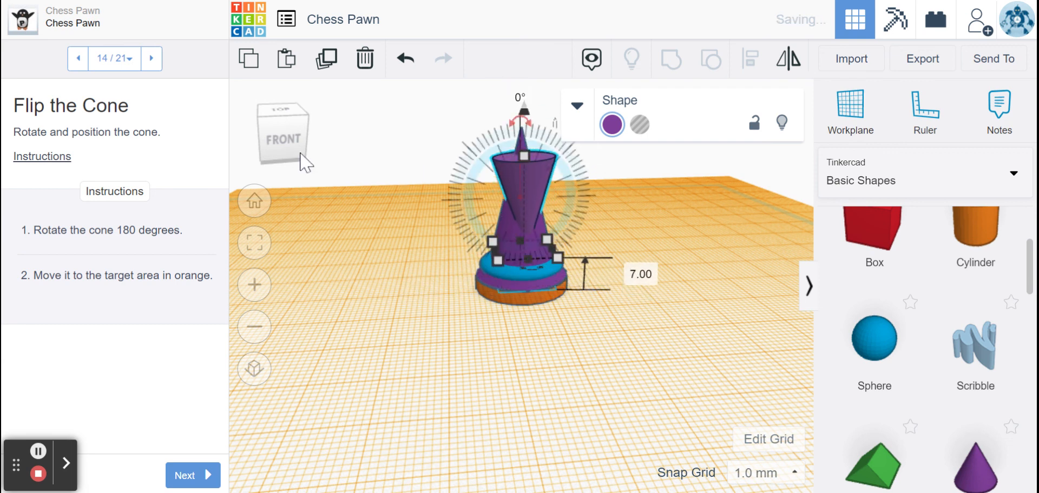
pyautogui.moveTo(296, 156); pyautogui.dragTo(318, 139)
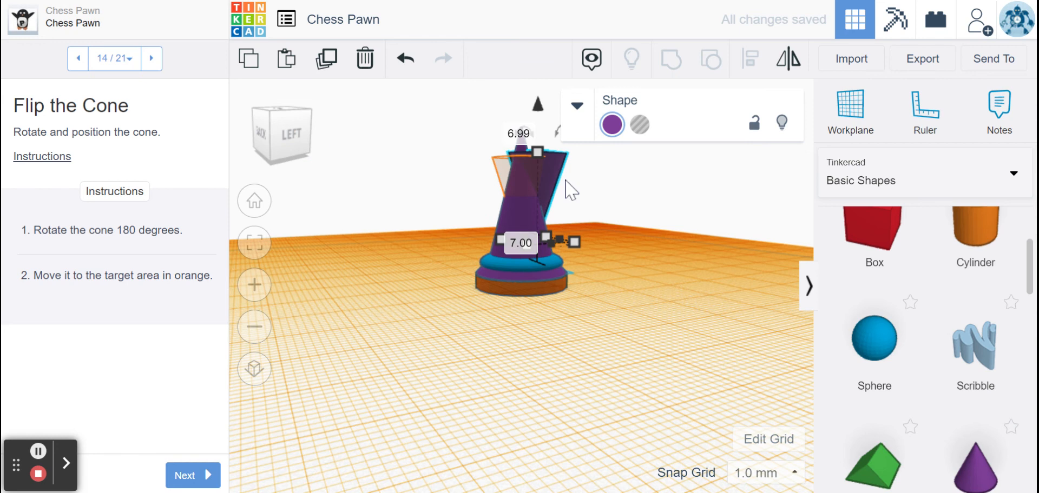
pyautogui.moveTo(563, 186); pyautogui.dragTo(519, 172)
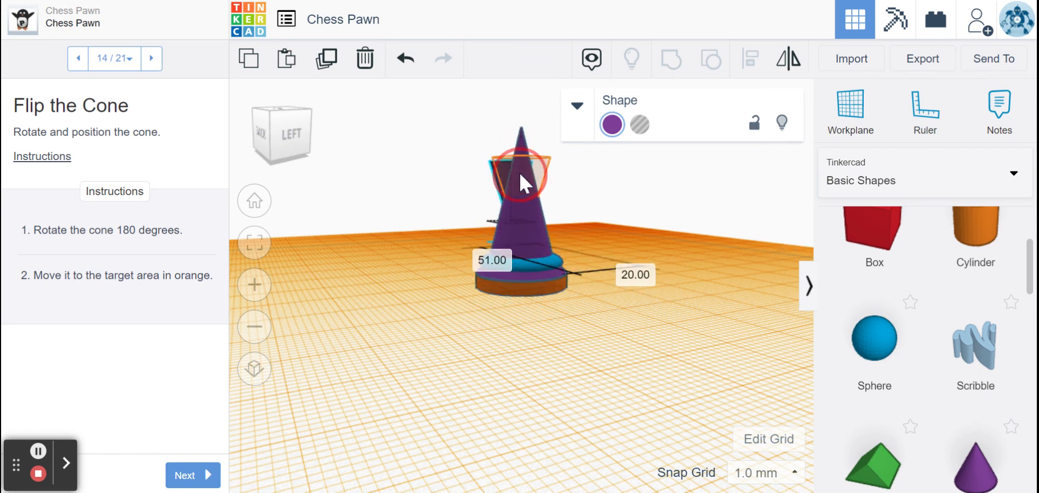
# Step: Find the displaced cone and nudge it back across the workplane until it sits in the orange target on the pawn
pyautogui.scroll(-2, 404, 262)
pyautogui.scroll(5, 450, 325)
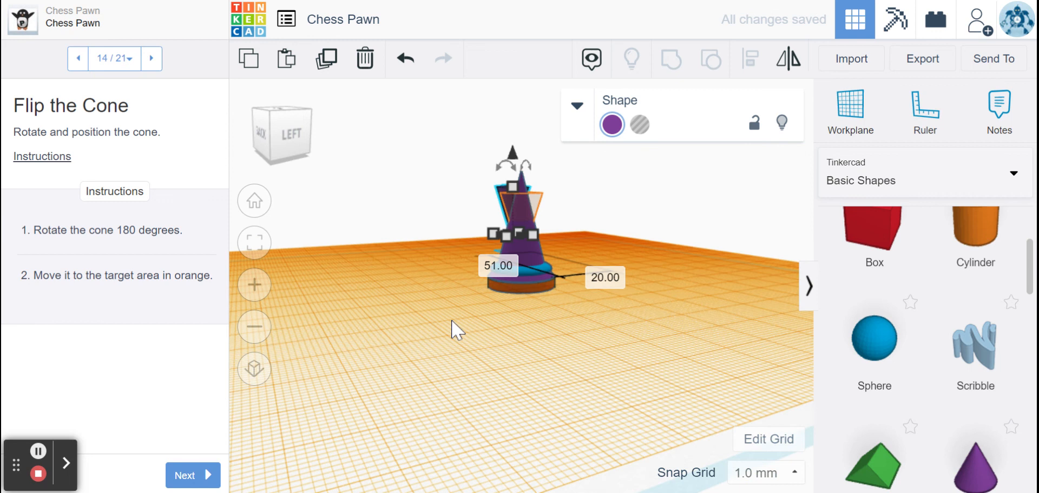
pyautogui.moveTo(295, 112); pyautogui.dragTo(299, 128)
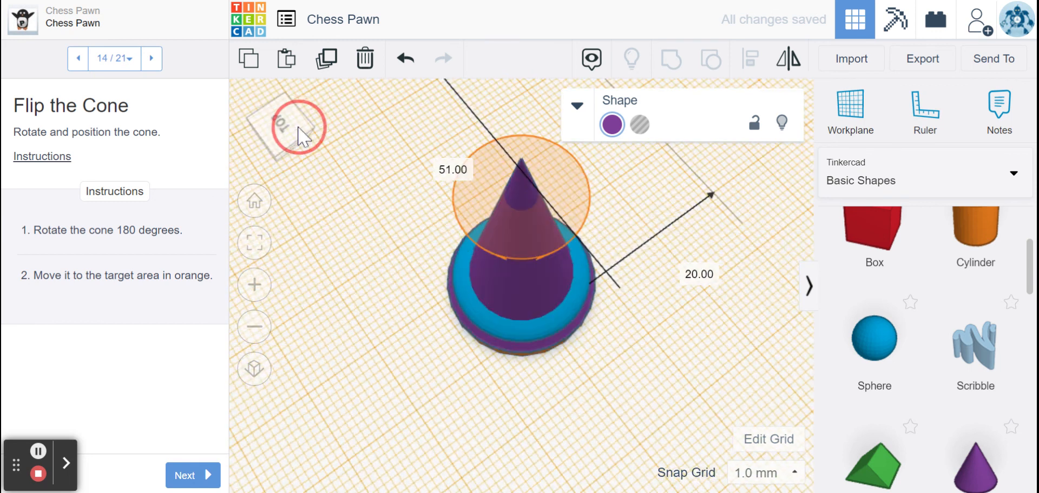
pyautogui.scroll(-5, 412, 257)
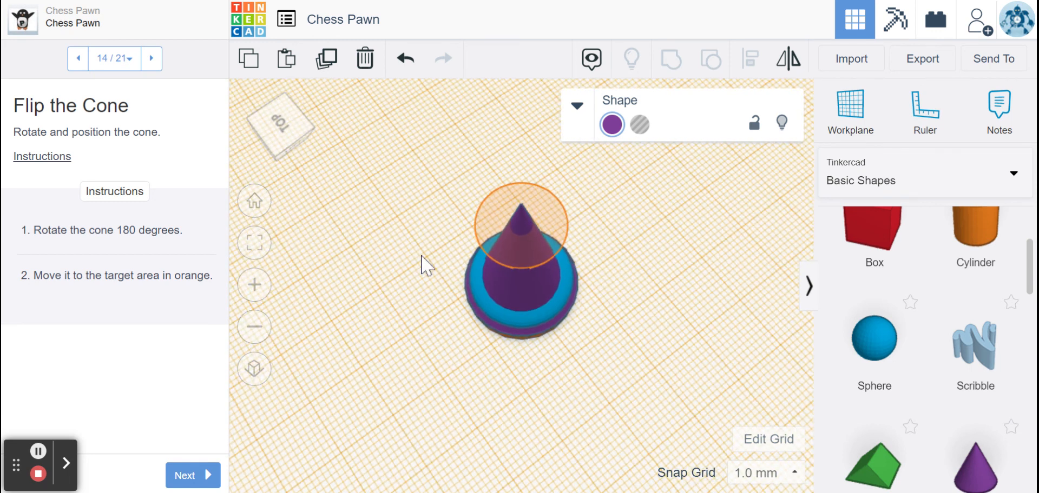
pyautogui.scroll(-2, 456, 181)
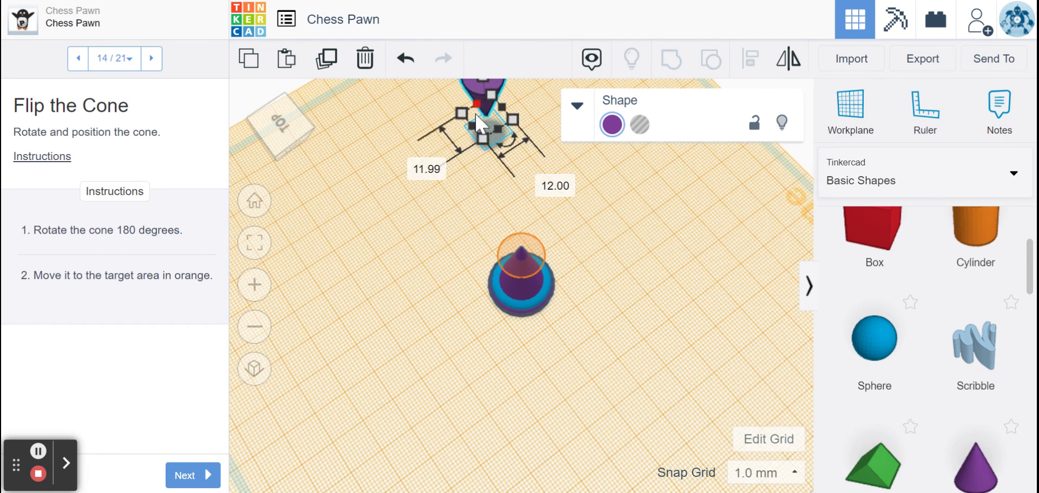
pyautogui.press('Down')
pyautogui.press('Down')
pyautogui.press('Down')
pyautogui.press('Down')
pyautogui.press('Down')
pyautogui.press('Down')
pyautogui.press('Down')
pyautogui.press('Down')
pyautogui.press('Down')
pyautogui.press('Down')
pyautogui.press('Down')
pyautogui.press('Down')
pyautogui.press('Down')
pyautogui.press('Down')
pyautogui.press('Down')
pyautogui.press('Down')
pyautogui.press('Down')
pyautogui.press('Down')
pyautogui.press('Down')
pyautogui.press('Down')
pyautogui.press('Down')
pyautogui.press('Down')
pyautogui.press('Down')
pyautogui.press('Down')
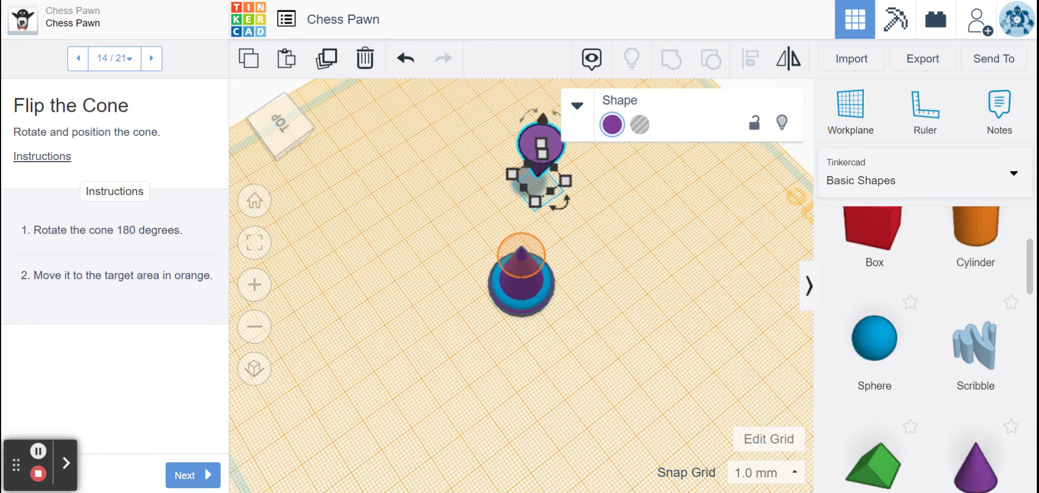
pyautogui.press('Left')
pyautogui.press('Left')
pyautogui.press('Left')
pyautogui.press('Left')
pyautogui.press('Left')
pyautogui.press('Left')
pyautogui.press('Left')
pyautogui.press('Left')
pyautogui.press('Left')
pyautogui.press('Left')
pyautogui.press('Left')
pyautogui.press('Left')
pyautogui.press('Left')
pyautogui.press('Left')
pyautogui.press('Left')
pyautogui.press('Left')
pyautogui.press('Left')
pyautogui.press('Left')
pyautogui.press('Left')
pyautogui.press('Left')
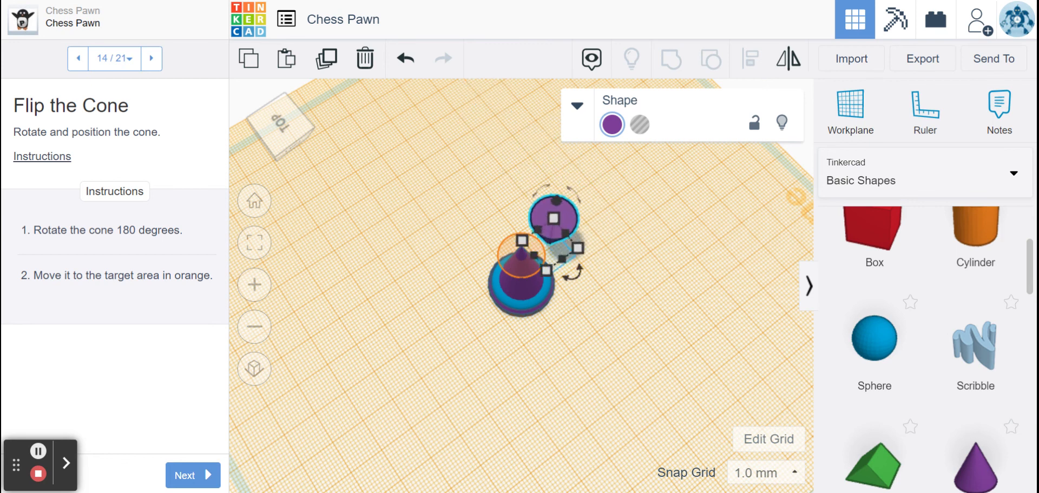
pyautogui.press('Down')
pyautogui.press('Down')
pyautogui.press('Down')
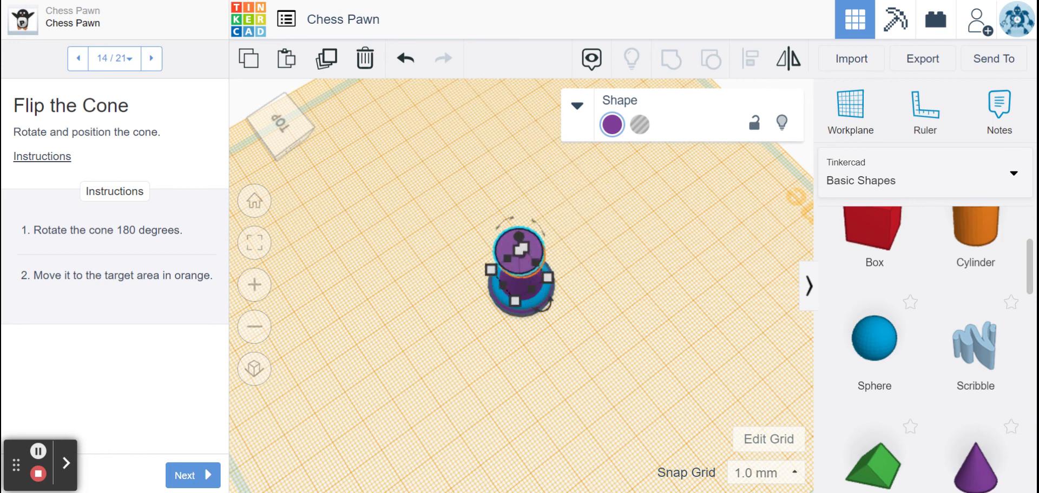
pyautogui.click(295, 144)
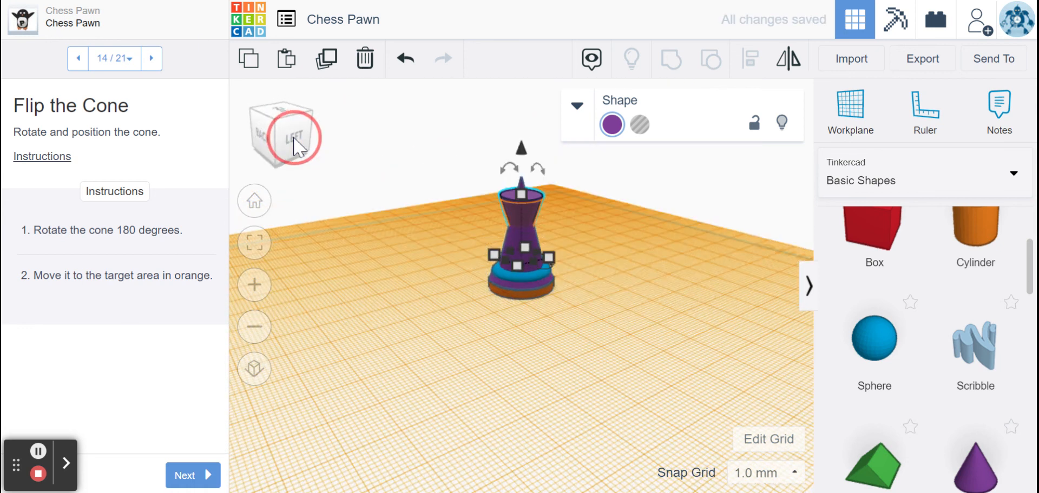
# Step: Advance to the Add a New Workplane lesson page and place a workplane on the flipped cone's flat top
pyautogui.click(193, 476)
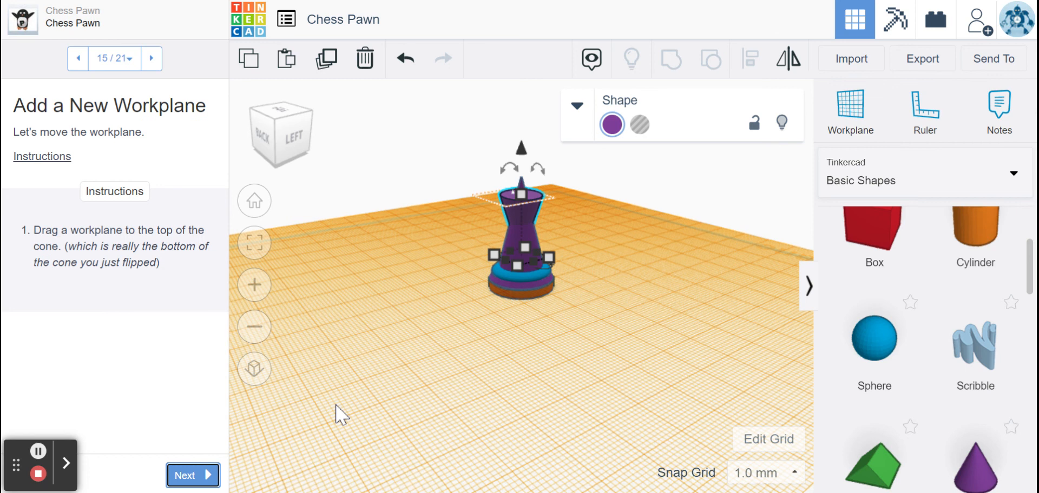
pyautogui.click(852, 110)
pyautogui.moveTo(853, 111); pyautogui.dragTo(516, 197)
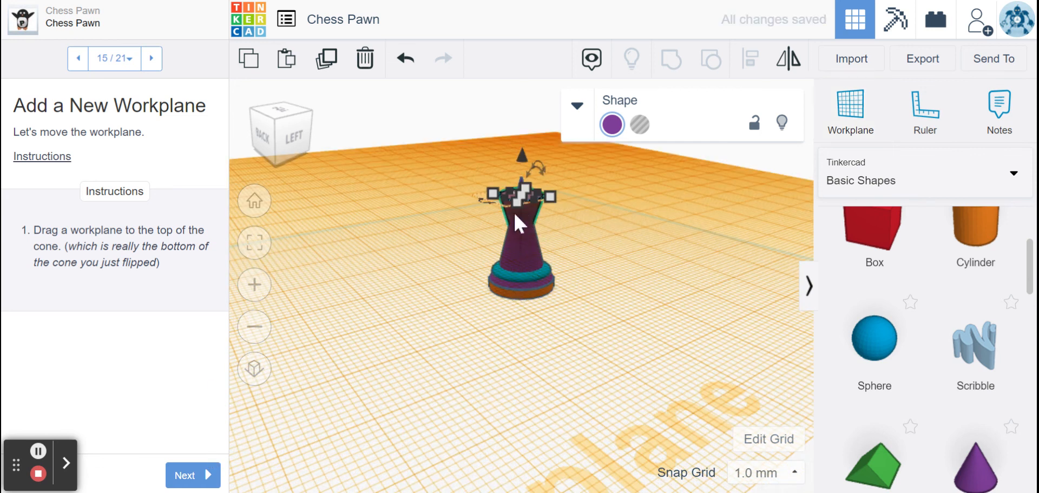
# Step: Advance to the Add a Sphere page, then add a sphere on the new workplane and shift it toward the orange target
pyautogui.click(191, 478)
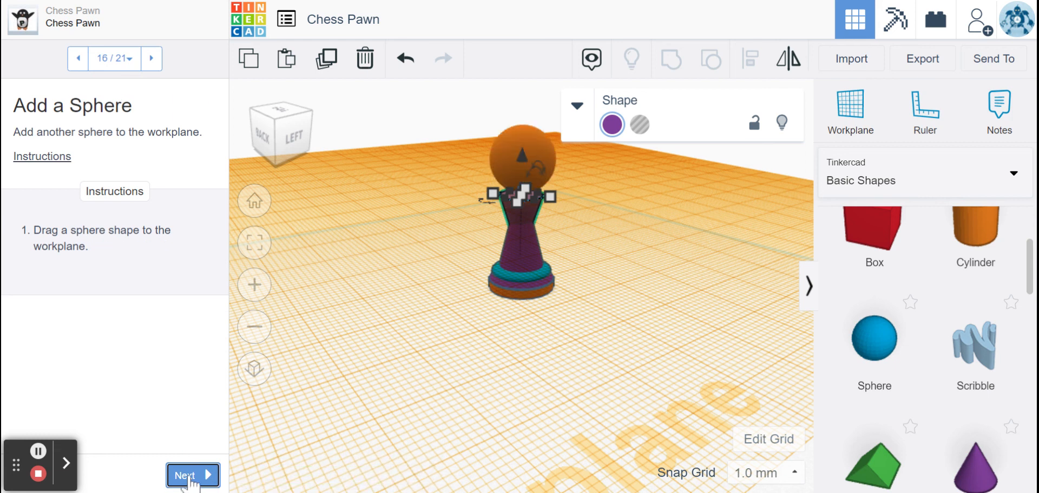
pyautogui.moveTo(874, 339); pyautogui.dragTo(524, 193)
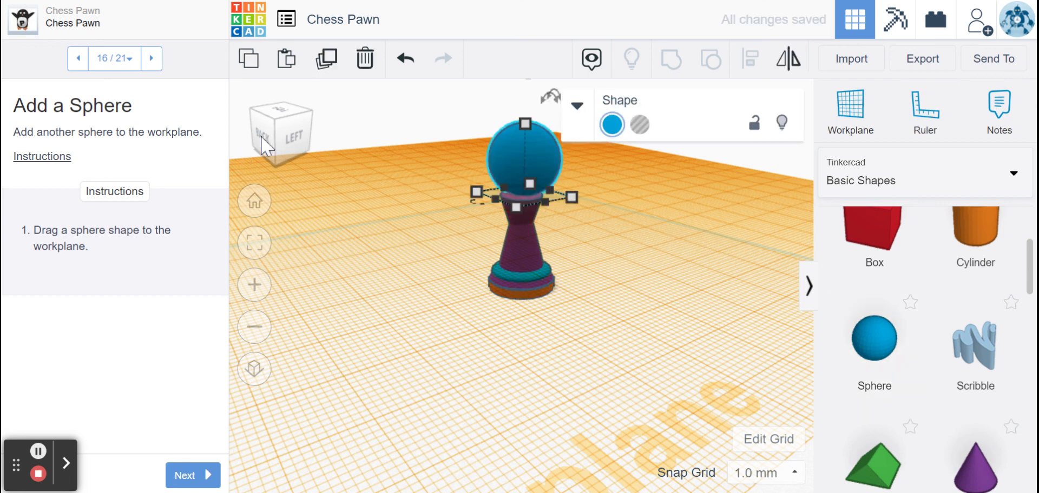
pyautogui.moveTo(265, 145); pyautogui.dragTo(355, 144)
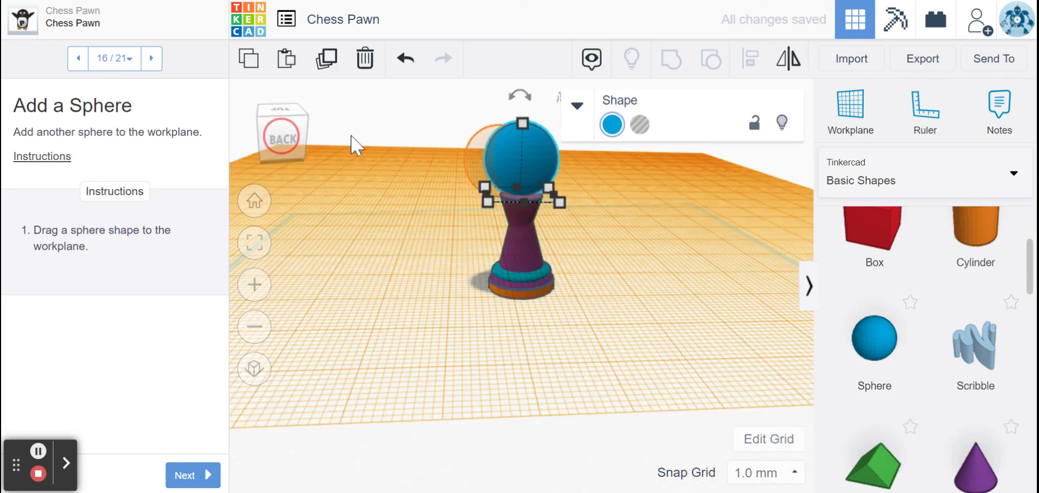
pyautogui.moveTo(530, 157); pyautogui.dragTo(508, 156)
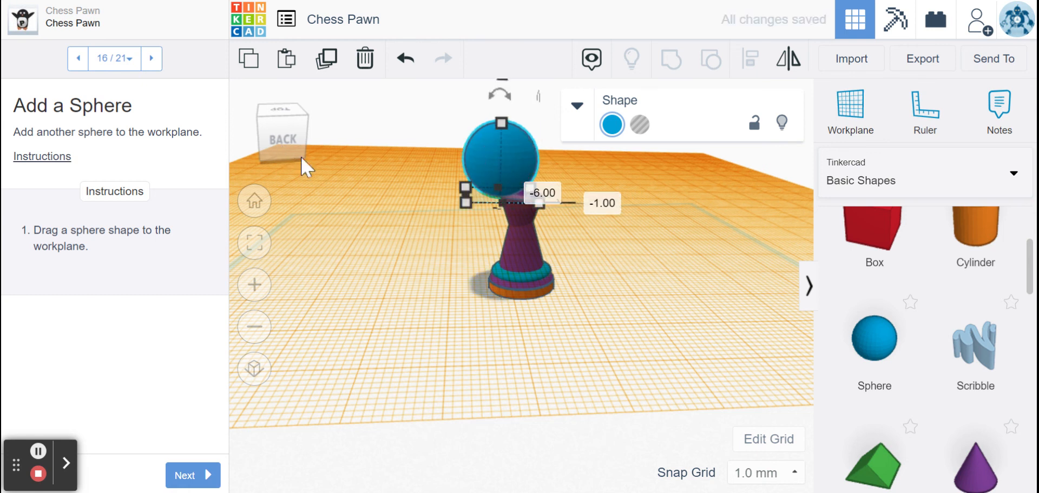
pyautogui.moveTo(294, 145); pyautogui.dragTo(472, 319)
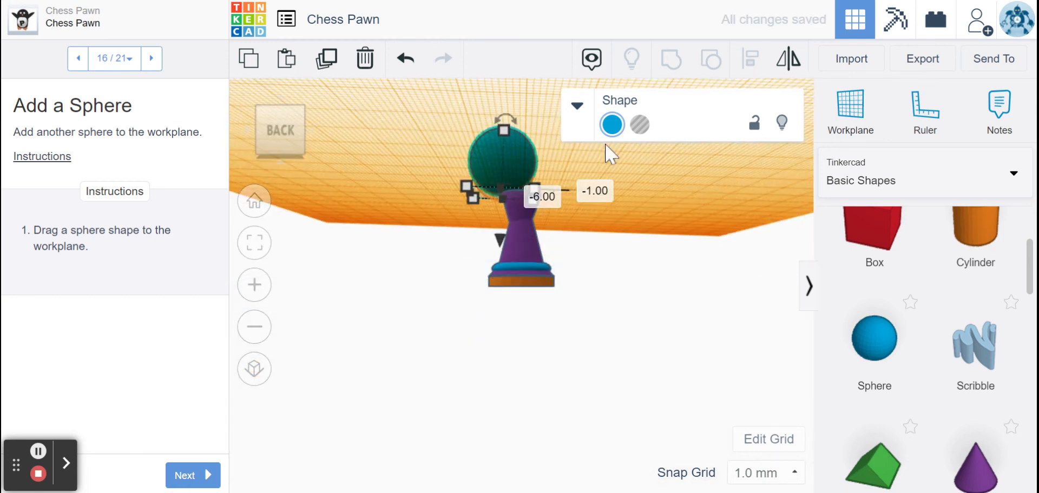
pyautogui.moveTo(405, 148); pyautogui.dragTo(460, 263, button='right')
pyautogui.scroll(5, 459, 262)
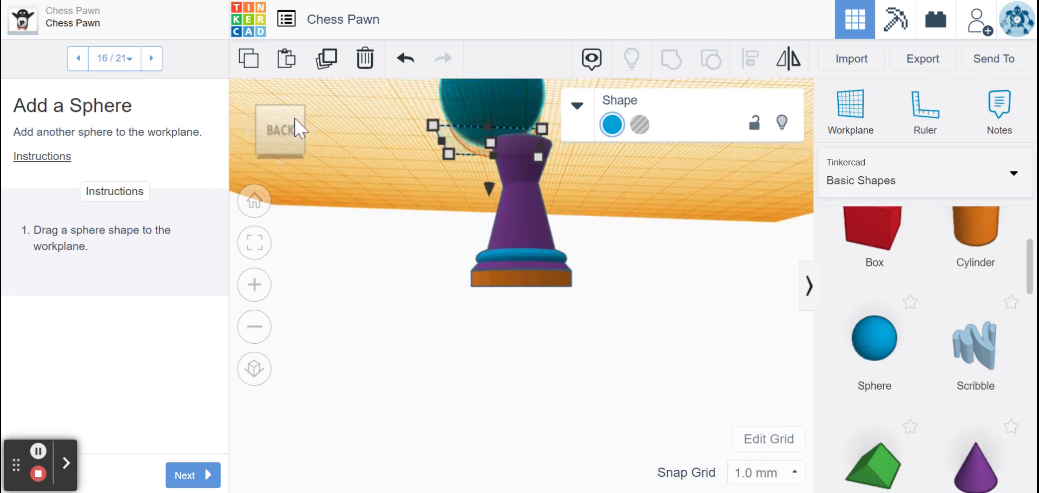
pyautogui.click(285, 131)
pyautogui.moveTo(505, 273); pyautogui.dragTo(473, 258)
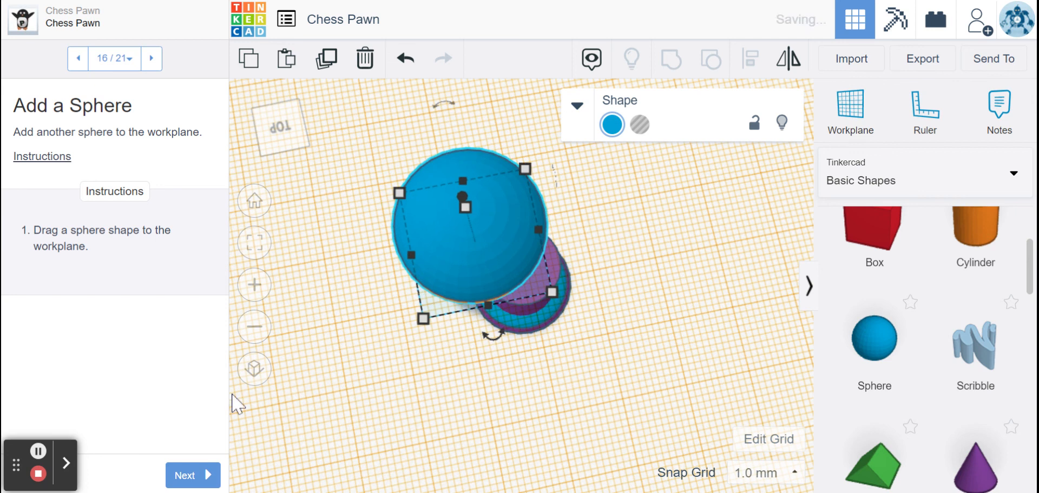
# Step: Advance to the Size the Sphere page and scale the sphere uniformly to 8 x 8 x 8 mm
pyautogui.click(184, 475)
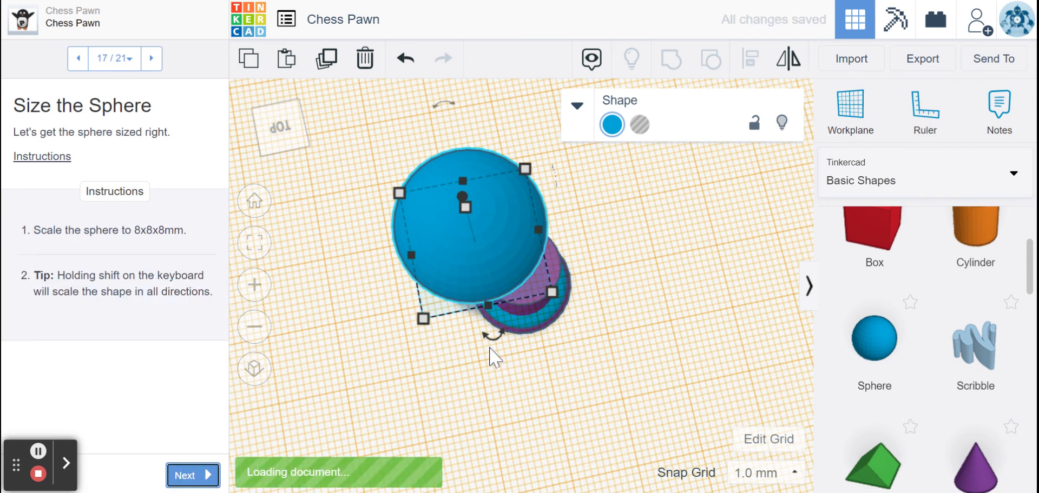
pyautogui.scroll(-2, 482, 352)
pyautogui.scroll(-2, 482, 352)
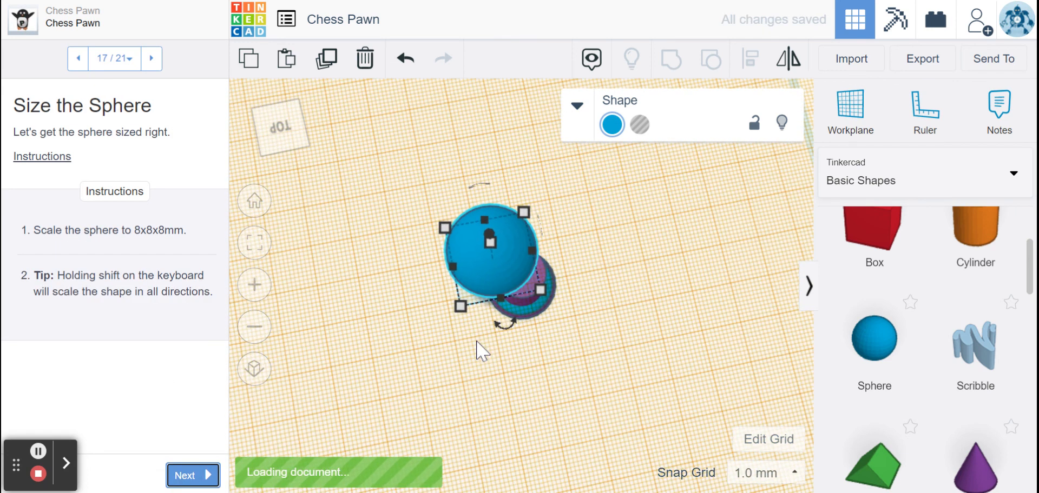
pyautogui.click(284, 130)
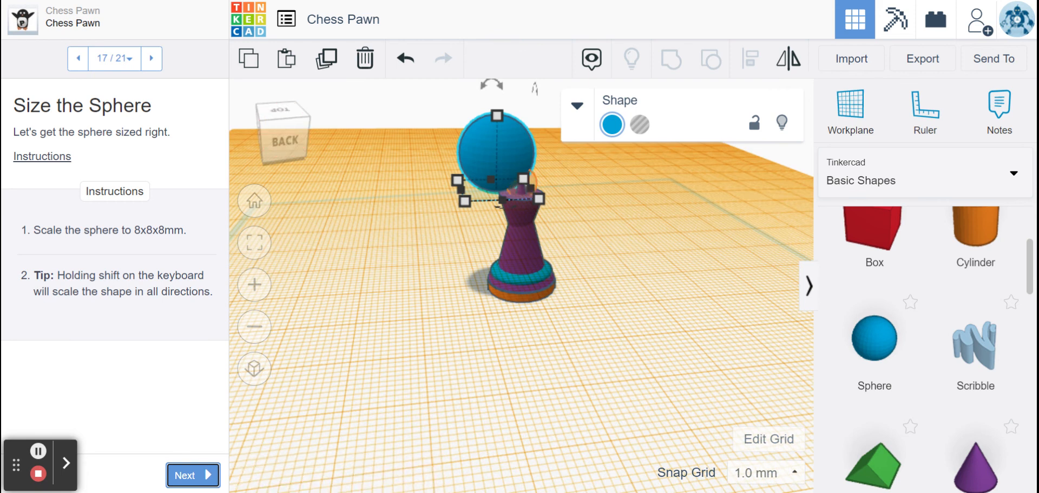
pyautogui.moveTo(502, 123)
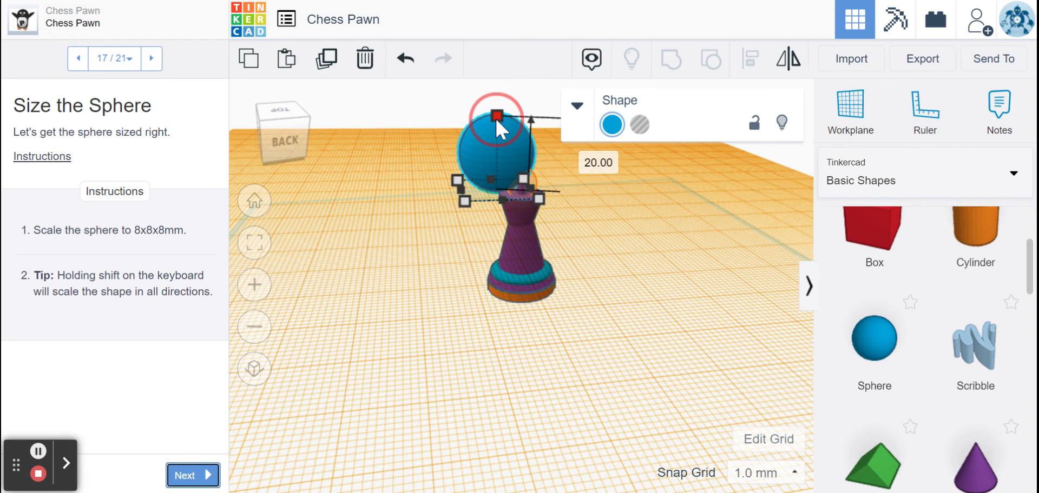
pyautogui.keyDown('shift'); pyautogui.moveTo(495, 118); pyautogui.dragTo(504, 162); pyautogui.keyUp('shift')
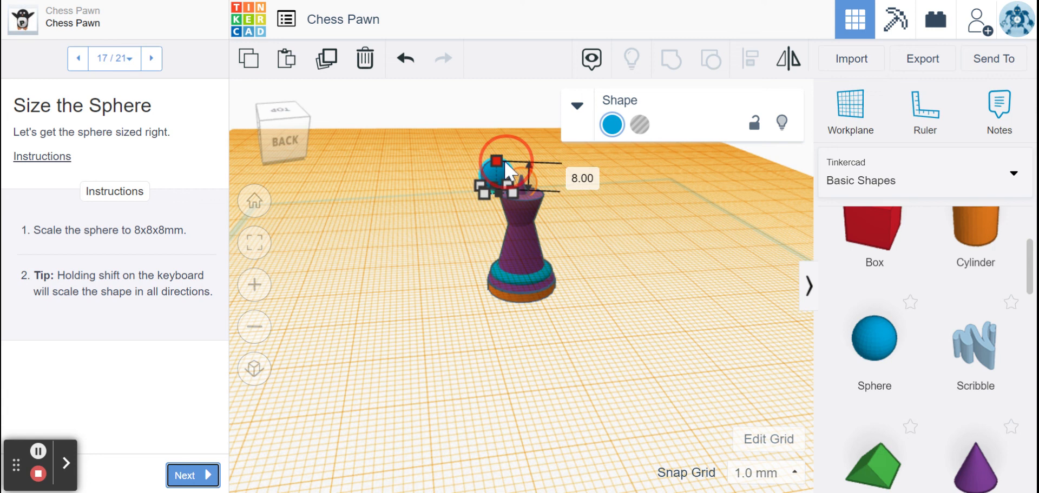
# Step: Shift the 8 mm sphere toward the orange target above the pawn, checking its placement against the back and right sides
pyautogui.click(462, 207)
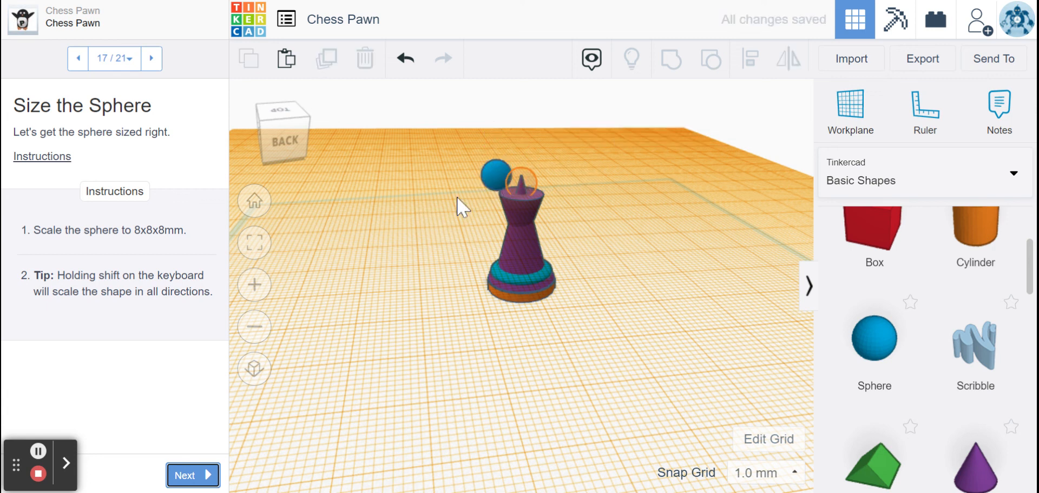
pyautogui.click(494, 179)
pyautogui.moveTo(509, 181); pyautogui.dragTo(518, 184)
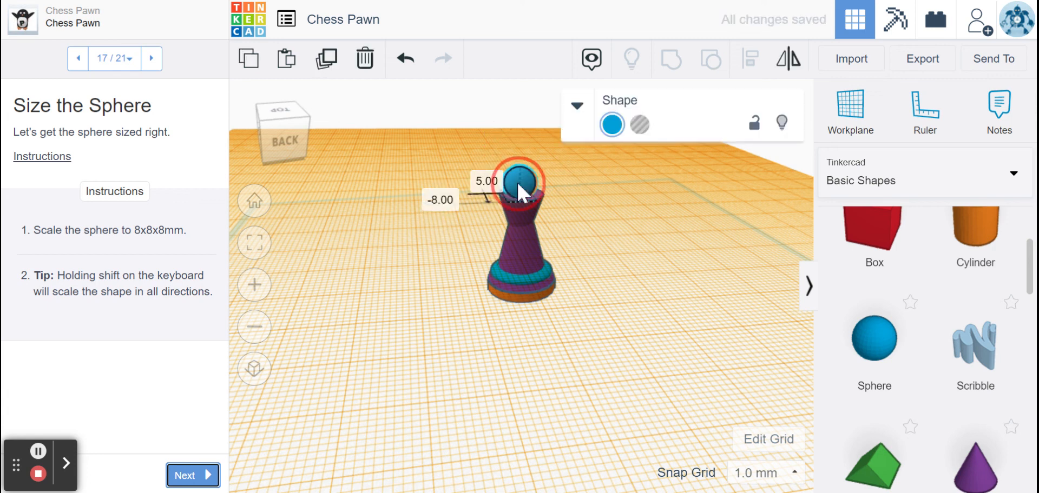
pyautogui.moveTo(288, 138); pyautogui.dragTo(306, 142)
pyautogui.click(601, 222)
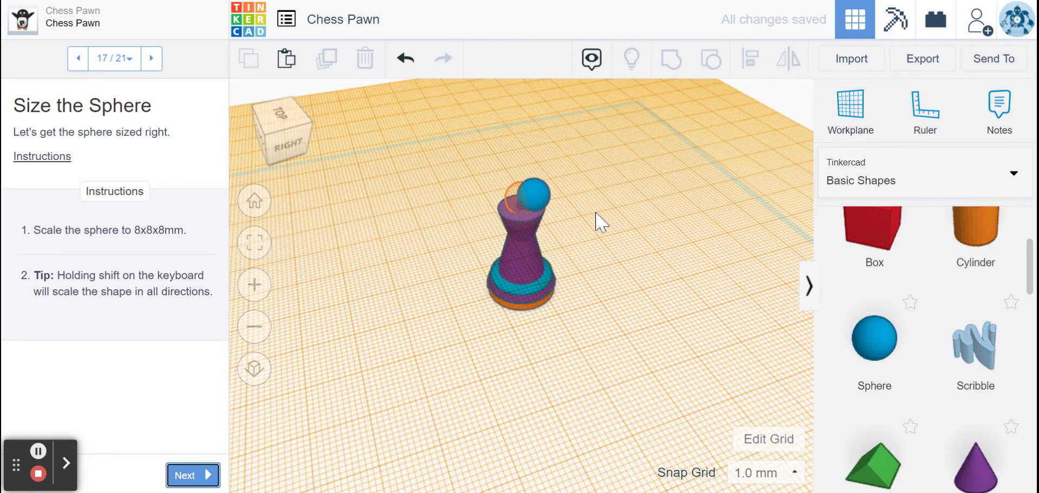
pyautogui.moveTo(527, 205); pyautogui.dragTo(525, 205)
pyautogui.click(608, 230)
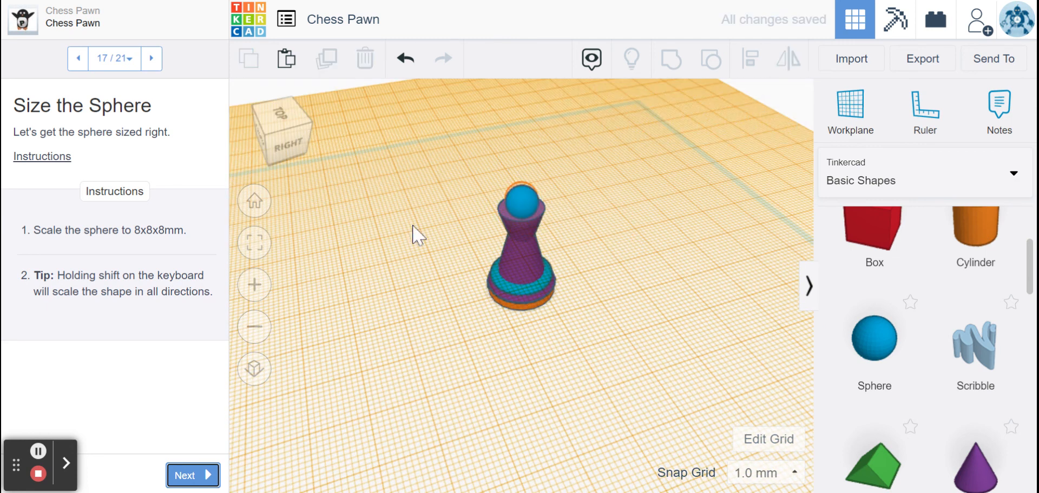
# Step: Correct the sphere's sideways offset from the front so it lines up with the orange target on the pawn's top
pyautogui.moveTo(288, 145); pyautogui.dragTo(304, 146)
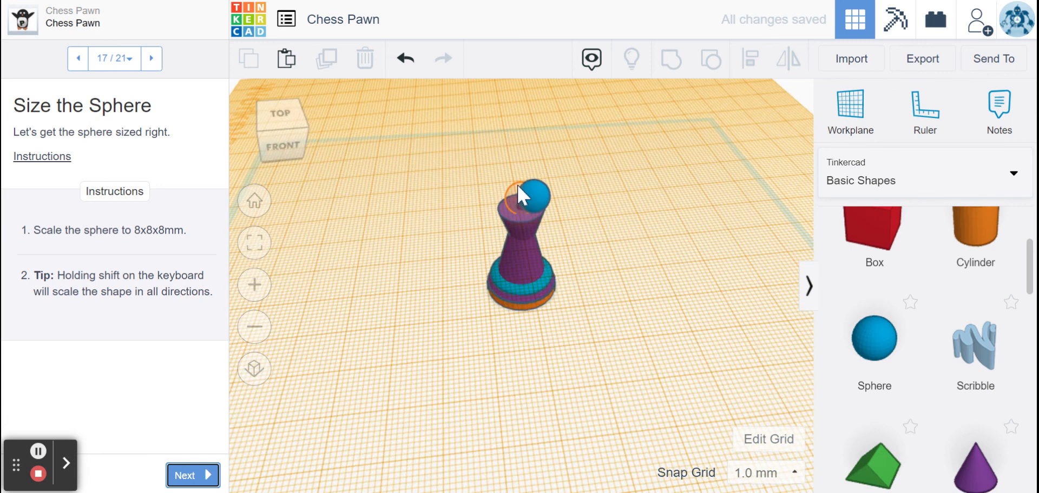
pyautogui.click(529, 195)
pyautogui.moveTo(518, 197); pyautogui.dragTo(517, 197)
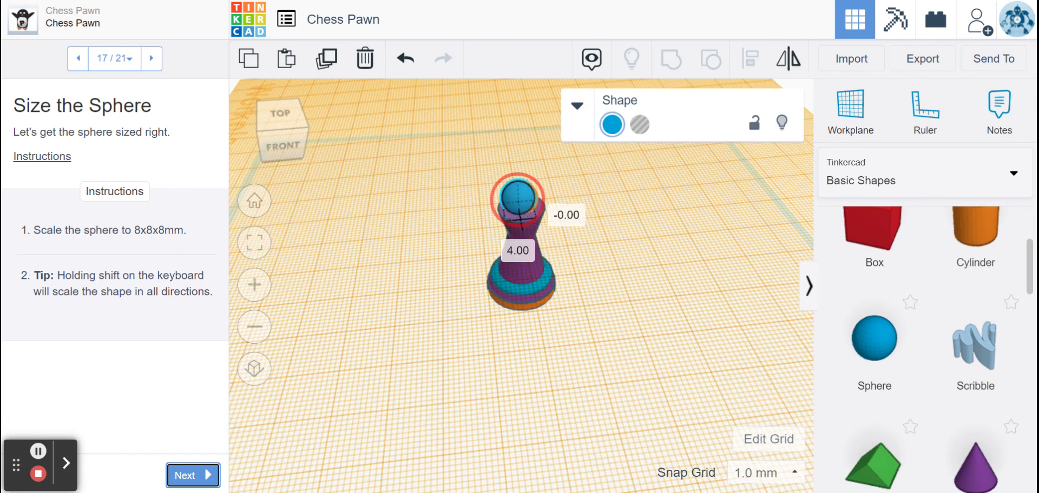
pyautogui.moveTo(517, 198); pyautogui.dragTo(521, 200)
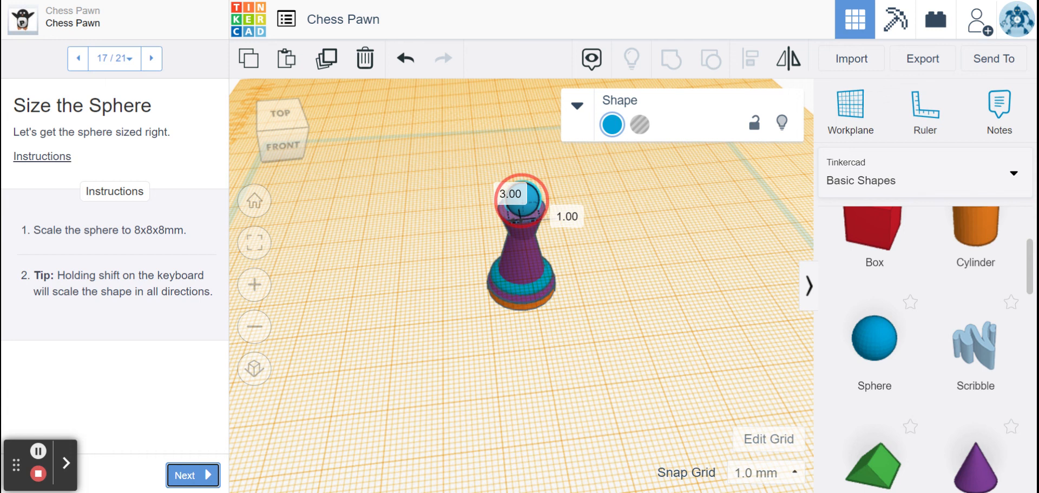
pyautogui.click(385, 238)
# Step: Nudge the sphere across the workplane from the front-left corner until it covers the orange target
pyautogui.click(281, 144)
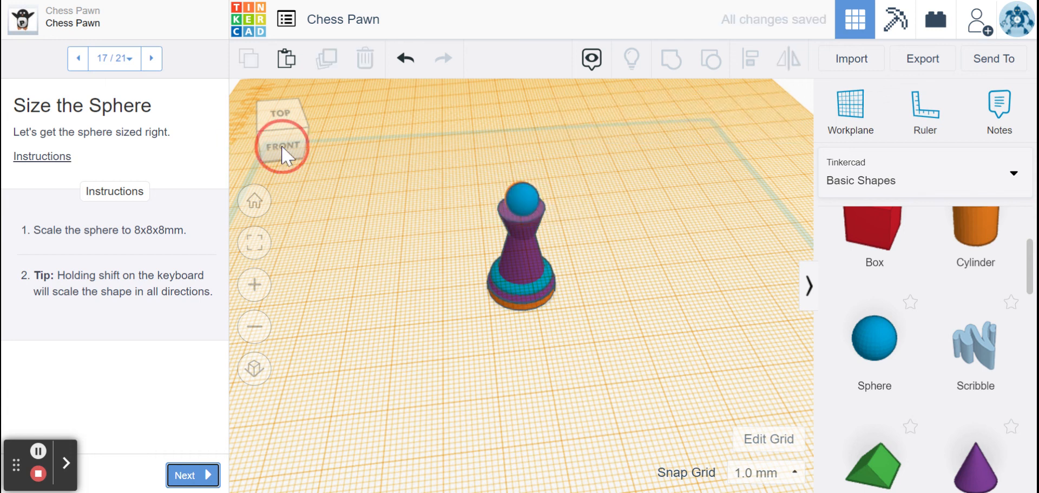
pyautogui.moveTo(286, 147); pyautogui.dragTo(291, 145)
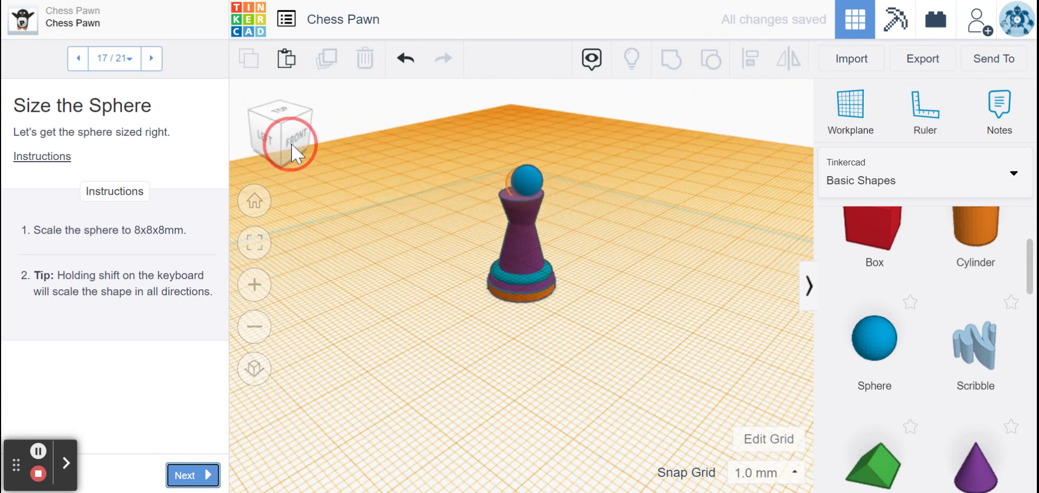
pyautogui.click(531, 183)
pyautogui.moveTo(531, 182)
pyautogui.mouseDown()
pyautogui.moveTo(515, 189)
pyautogui.moveTo(527, 185)
pyautogui.mouseUp()
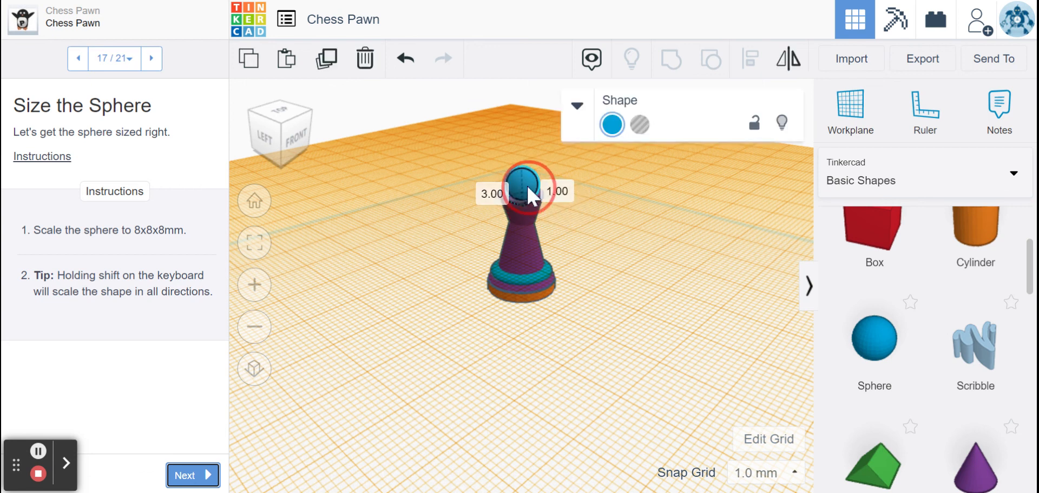
pyautogui.click(336, 181)
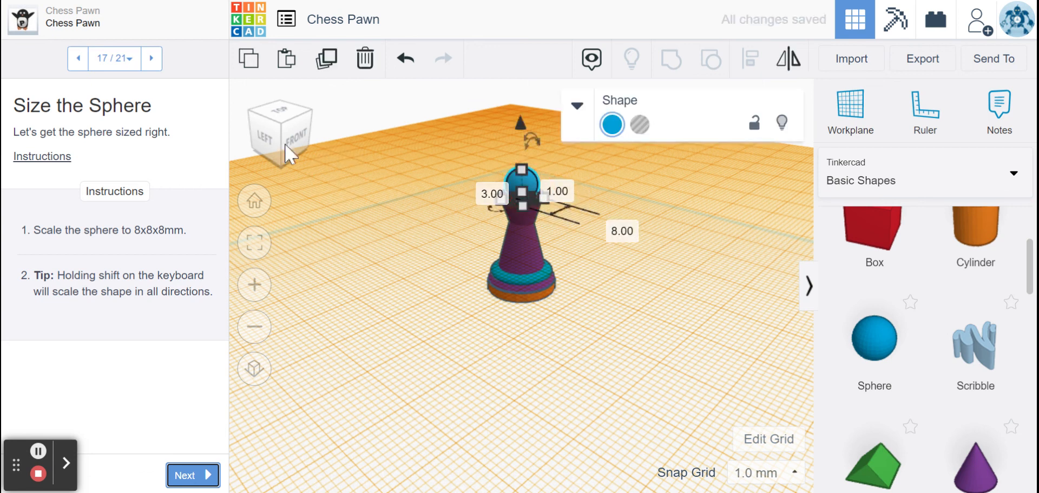
pyautogui.click(312, 170)
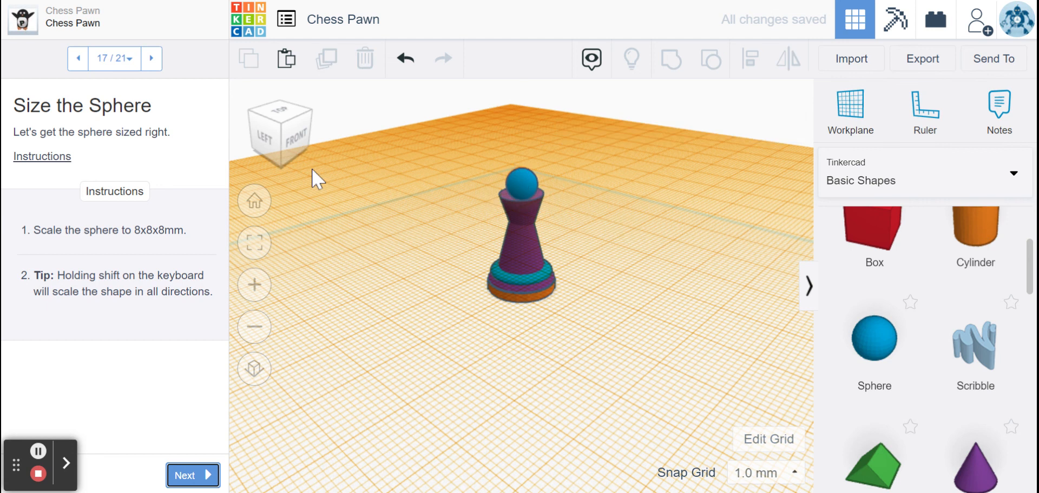
# Step: Fine-tune the sphere's position from the left and back sides until it sits centered on the flipped cone
pyautogui.moveTo(297, 148); pyautogui.dragTo(313, 148)
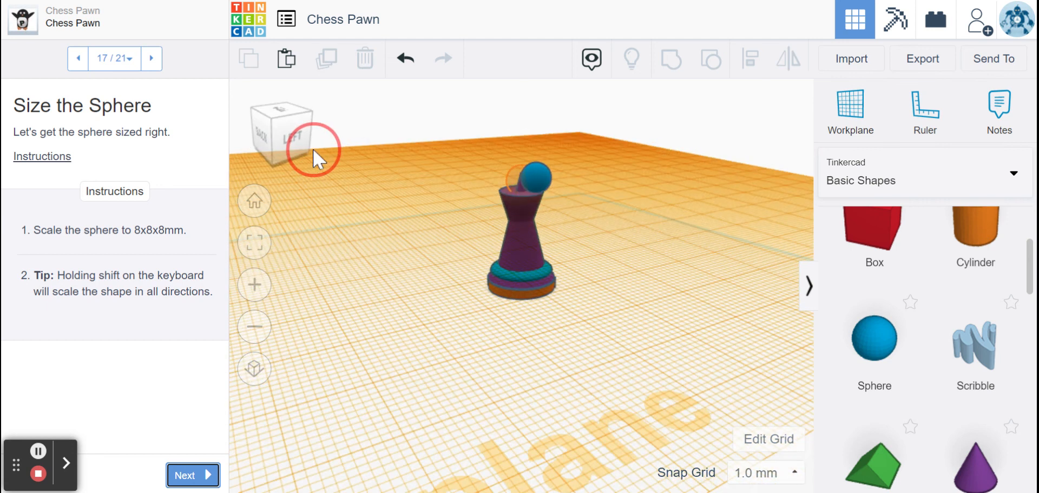
pyautogui.click(534, 187)
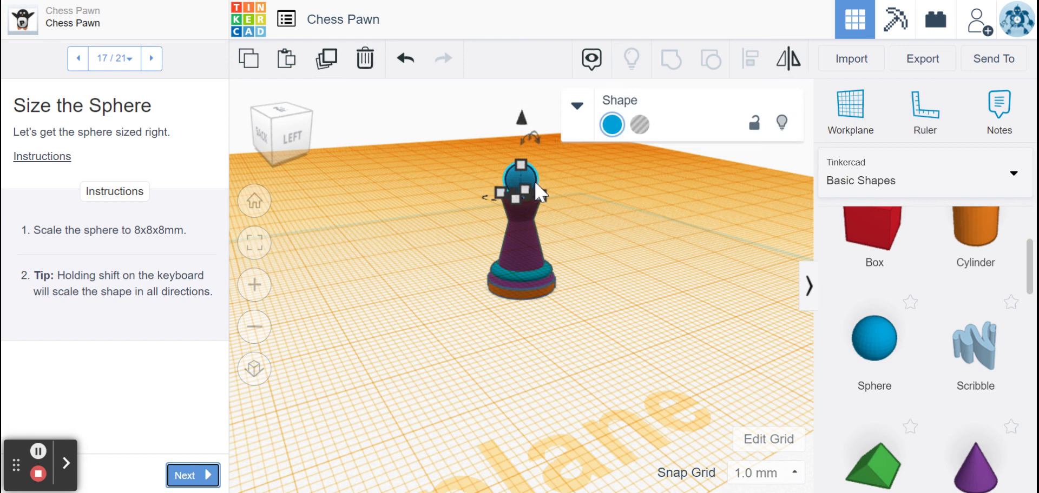
pyautogui.click(429, 217)
pyautogui.moveTo(296, 134); pyautogui.dragTo(320, 144)
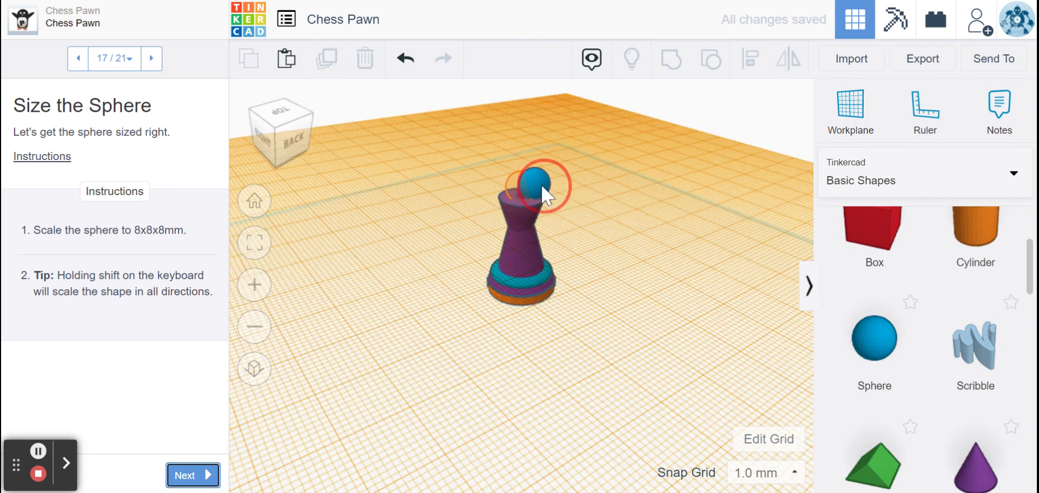
pyautogui.moveTo(532, 184)
pyautogui.mouseDown()
pyautogui.moveTo(517, 184)
pyautogui.moveTo(528, 183)
pyautogui.mouseUp()
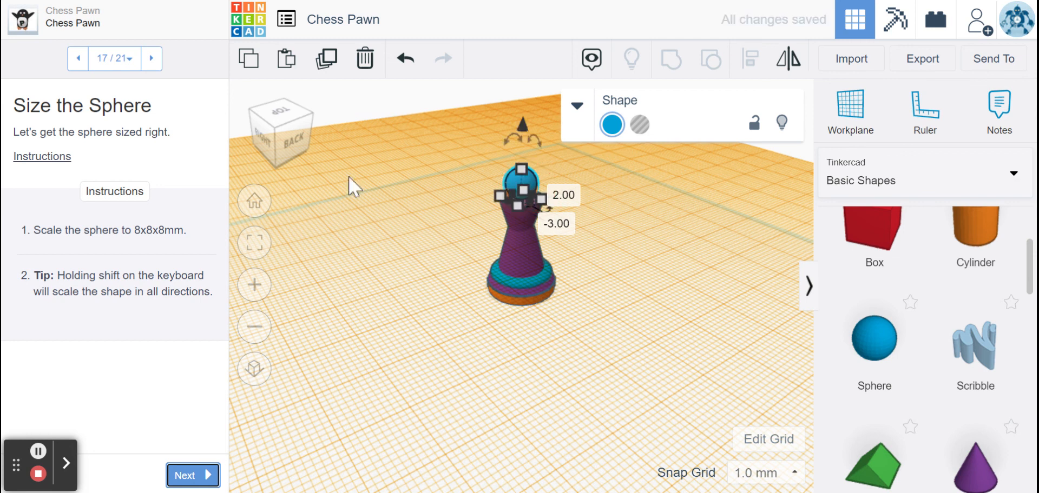
pyautogui.click(379, 266)
pyautogui.moveTo(301, 142); pyautogui.dragTo(332, 141)
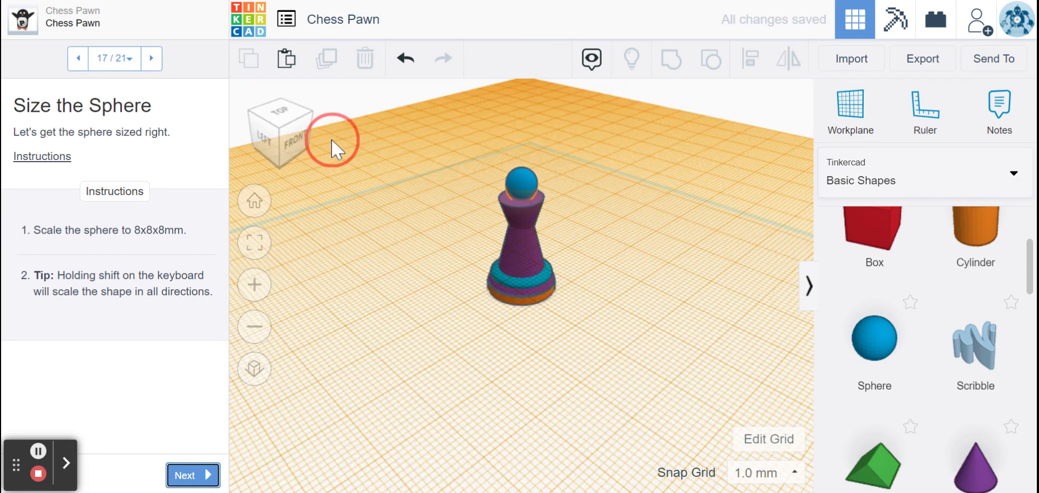
# Step: Advance to the Reset the Workplane page and return the workplane to its original location
pyautogui.click(185, 476)
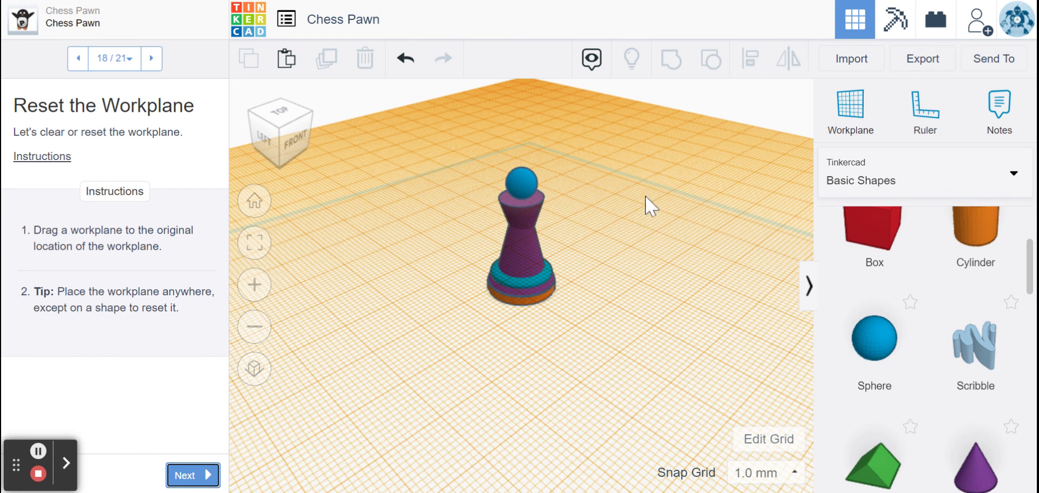
pyautogui.click(851, 109)
pyautogui.moveTo(852, 108); pyautogui.dragTo(680, 206)
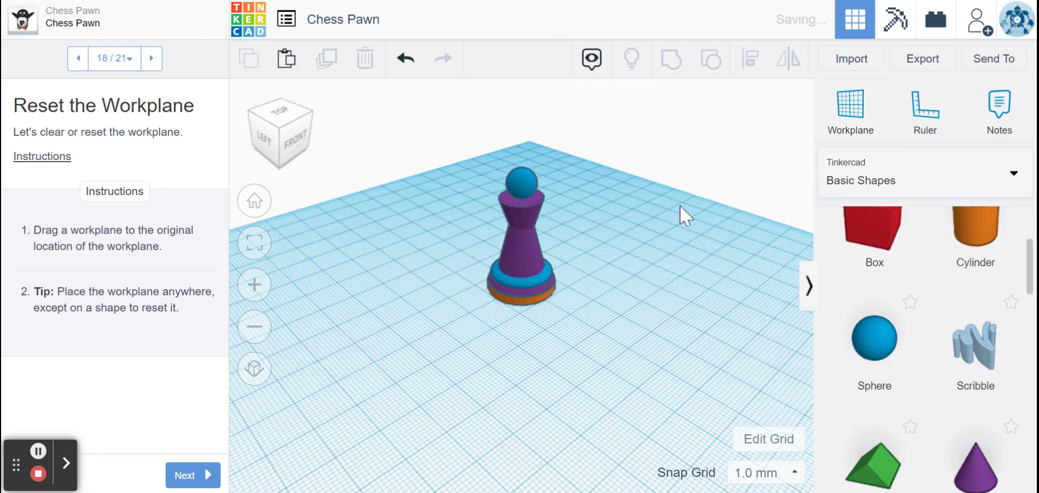
# Step: Advance to the Align the Shapes page, then select all six shapes and align them to the middle on the front and side
pyautogui.click(185, 476)
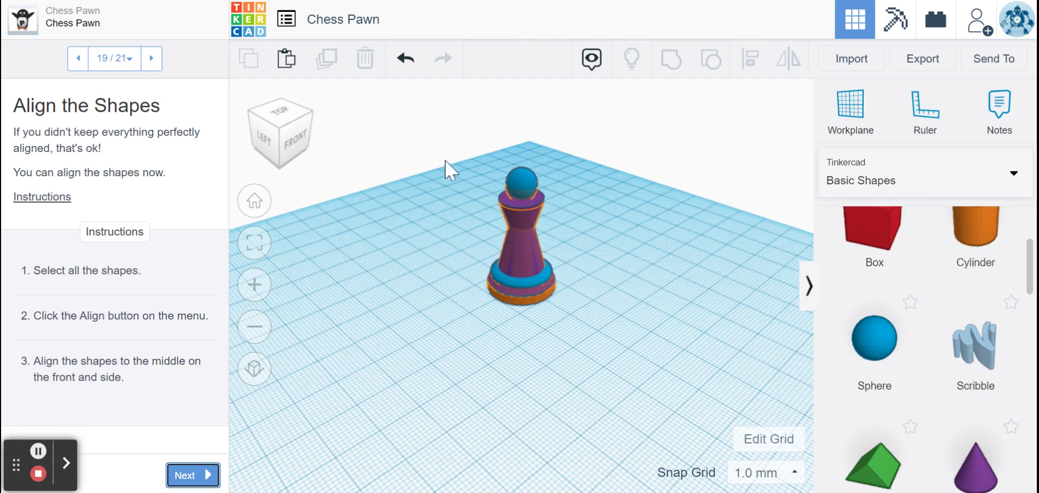
pyautogui.moveTo(446, 148); pyautogui.dragTo(617, 353)
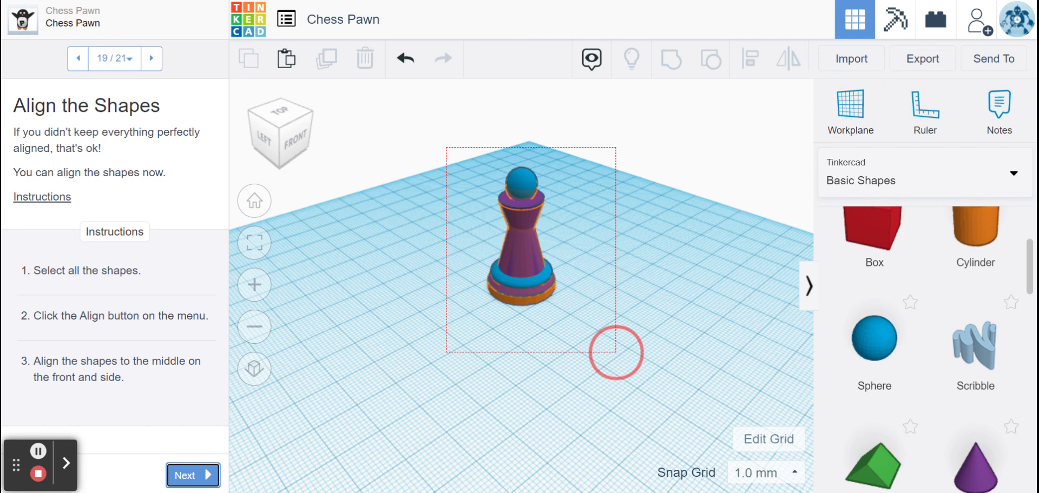
pyautogui.moveTo(617, 353); pyautogui.dragTo(617, 354)
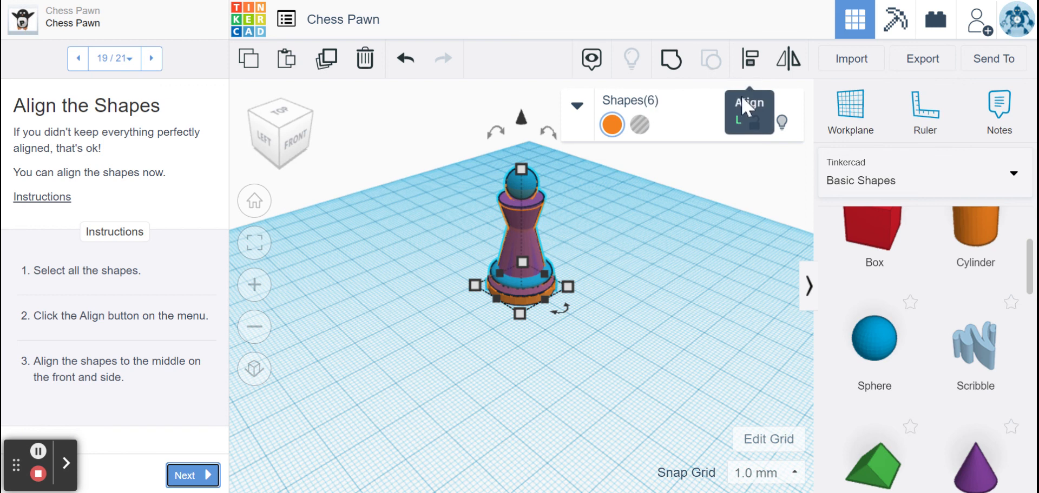
pyautogui.click(751, 64)
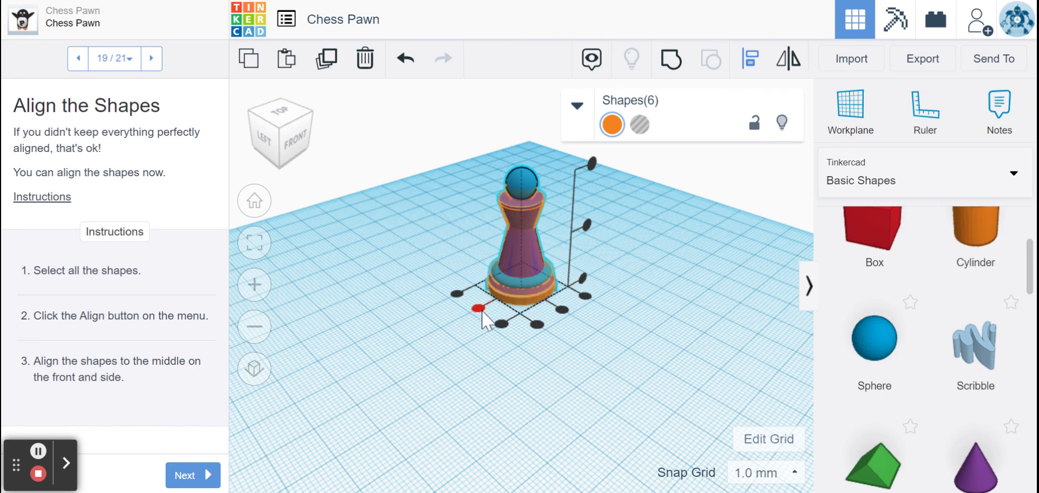
pyautogui.click(480, 311)
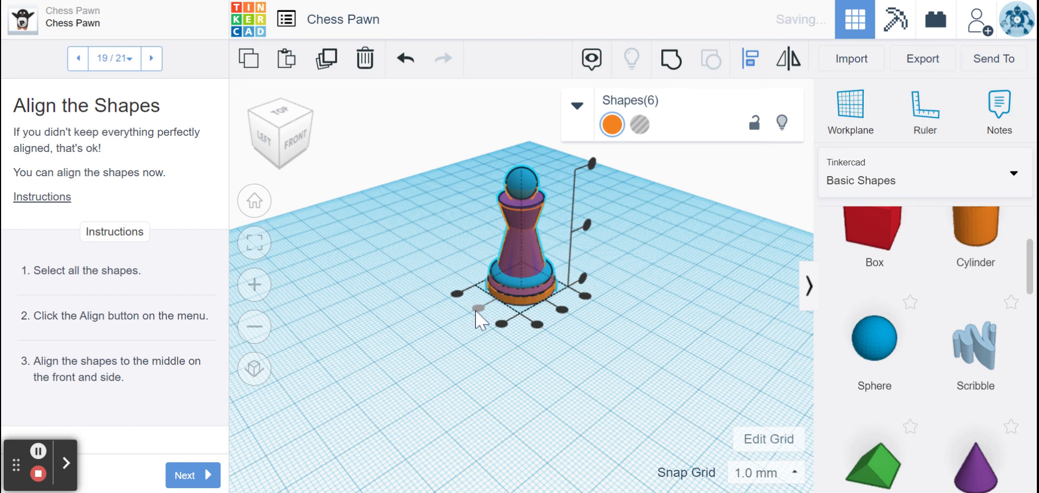
pyautogui.click(565, 312)
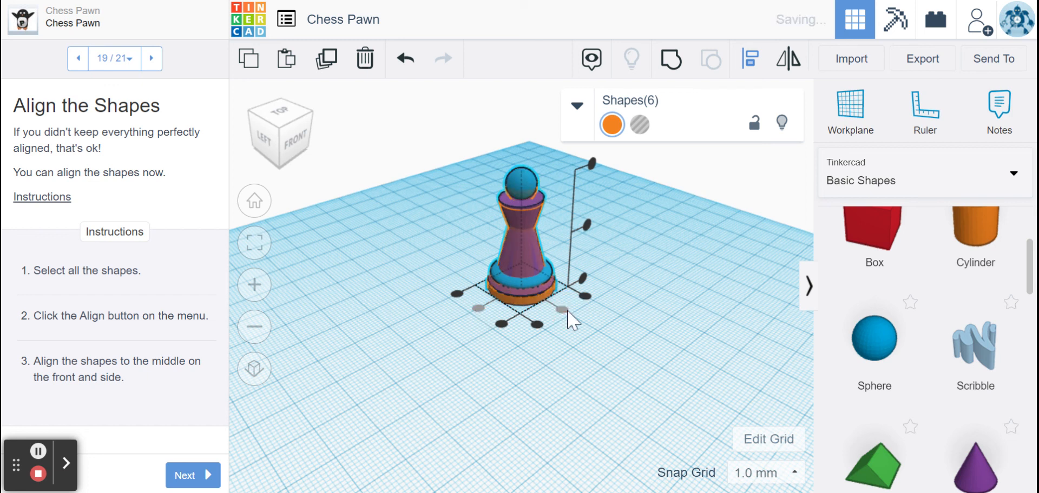
pyautogui.click(735, 246)
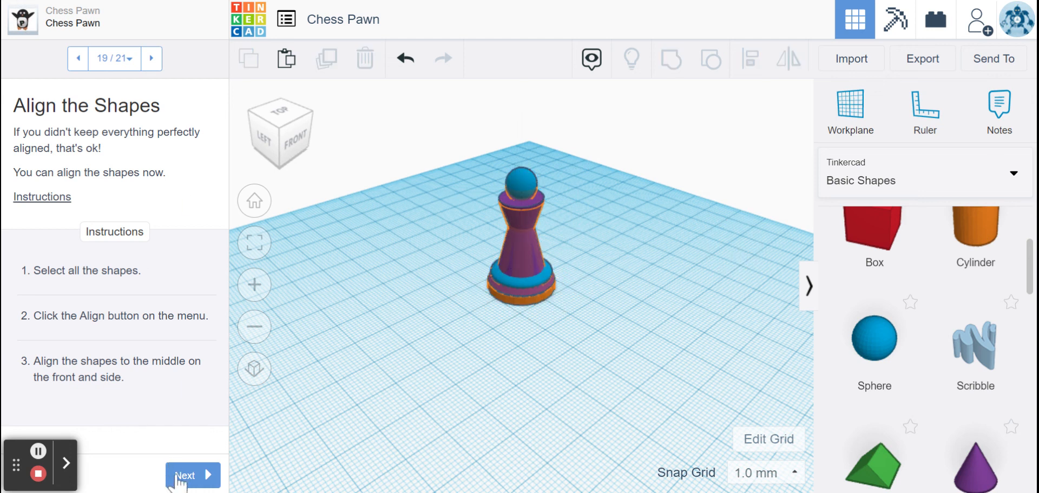
# Step: Advance to the Group the Shapes page and group all of the pawn's shapes into one object
pyautogui.click(186, 477)
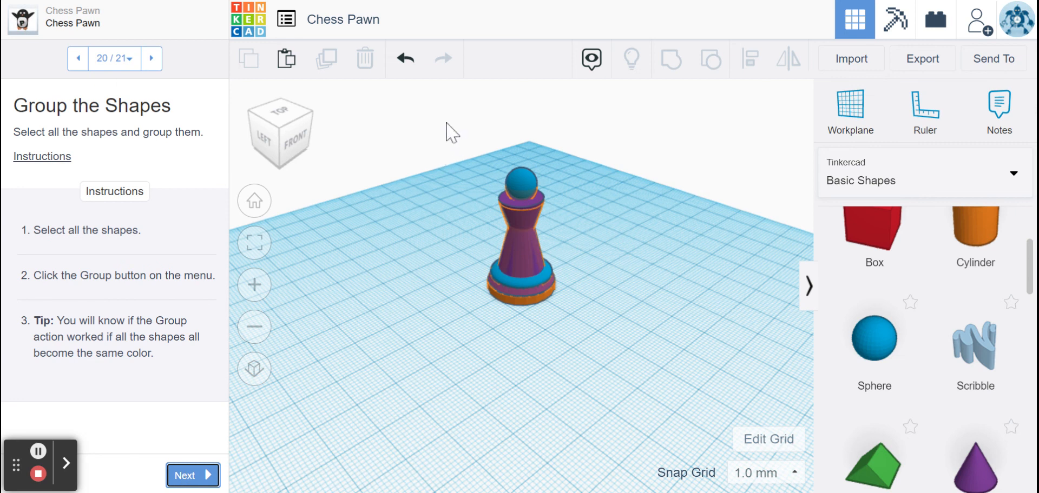
pyautogui.moveTo(421, 139); pyautogui.dragTo(620, 365)
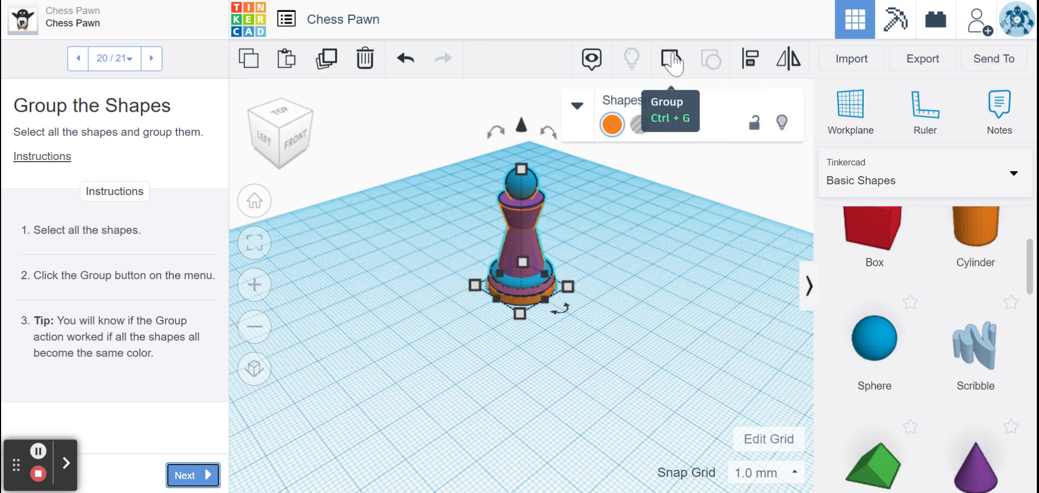
pyautogui.click(672, 64)
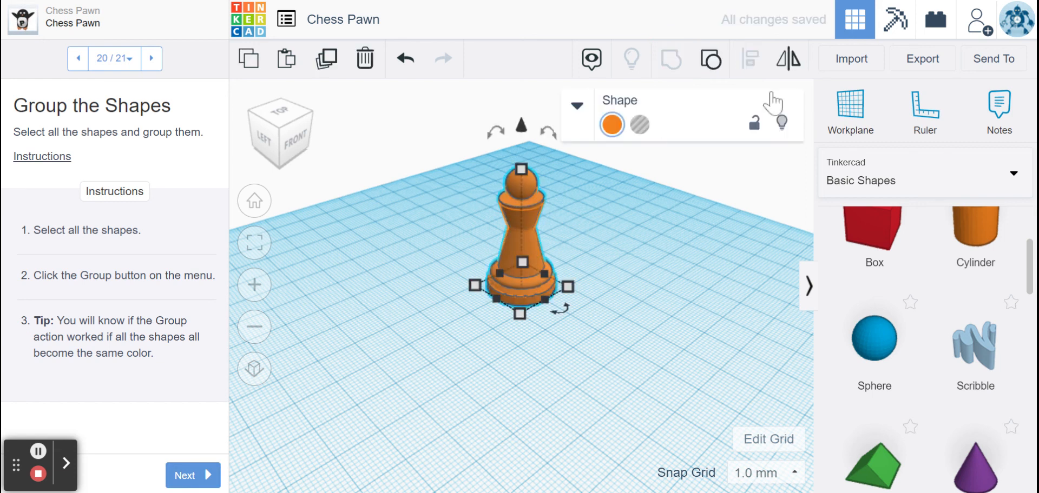
# Step: Color the grouped pawn black
pyautogui.click(611, 125)
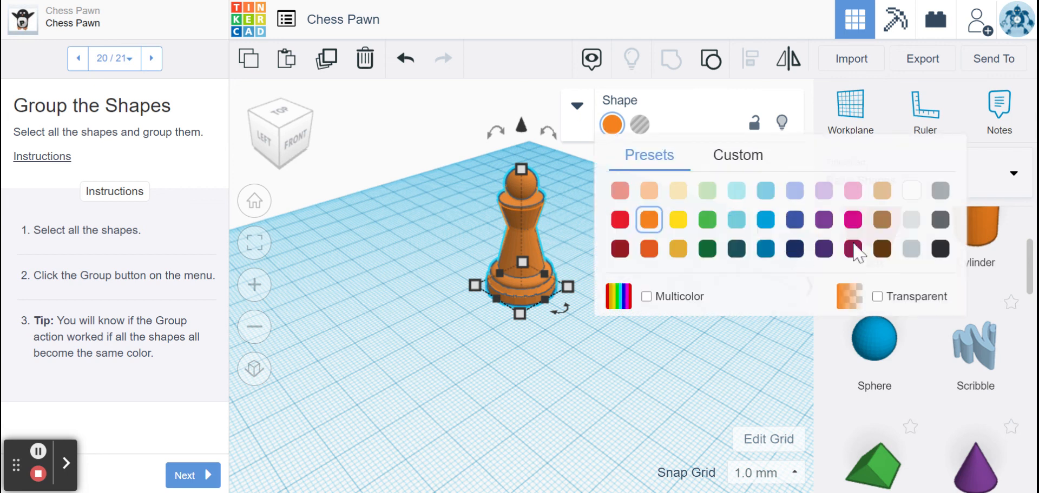
pyautogui.click(940, 250)
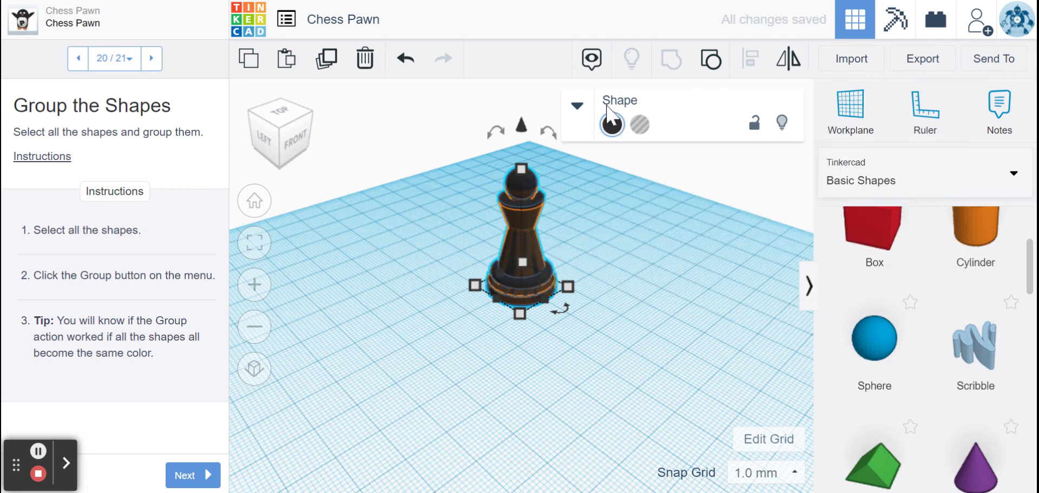
# Step: Try the Multicolor option on the grouped pawn, then set its solid color to the magenta preset
pyautogui.click(612, 125)
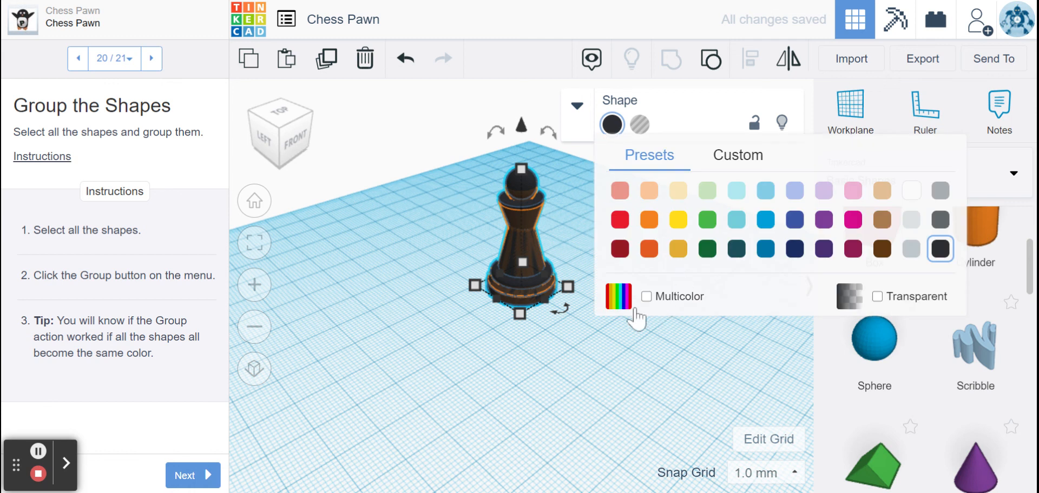
pyautogui.click(646, 297)
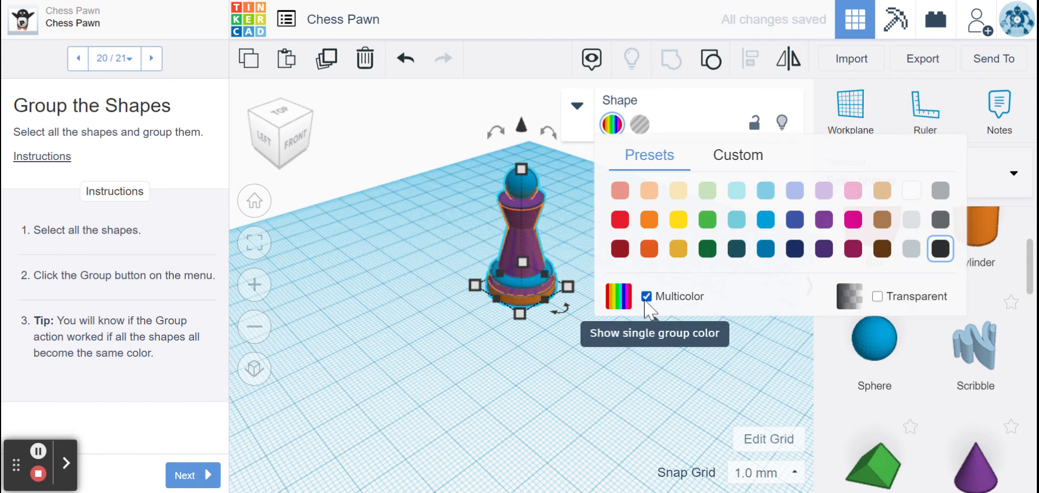
pyautogui.click(630, 303)
pyautogui.click(630, 303)
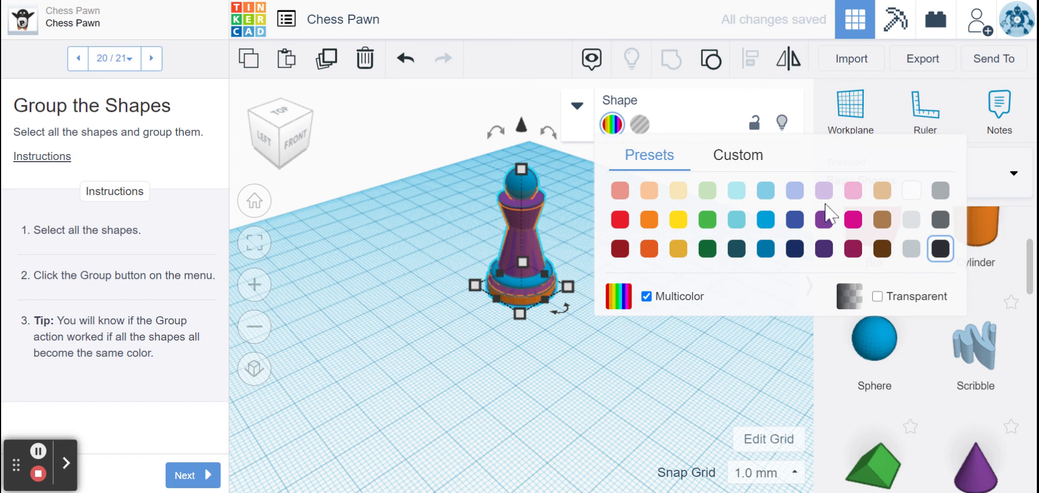
pyautogui.click(853, 220)
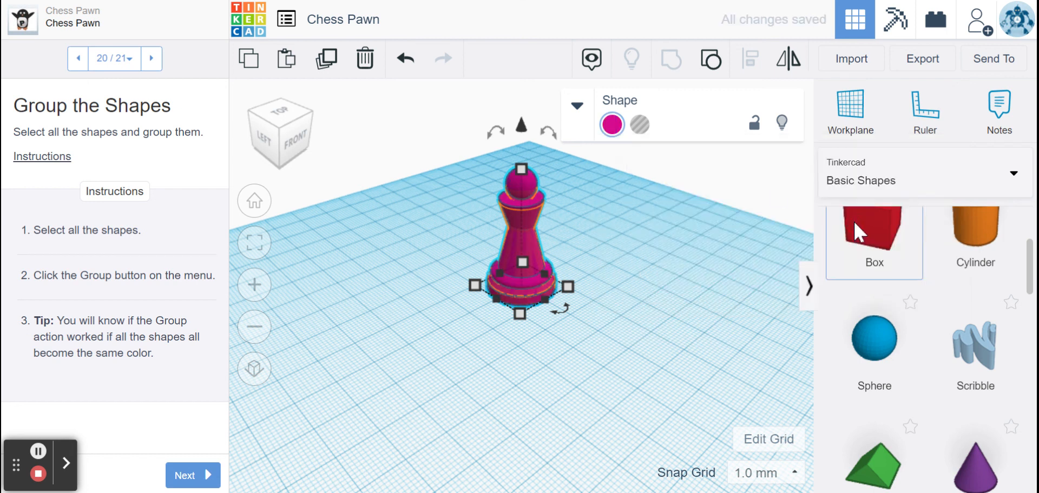
pyautogui.click(426, 405)
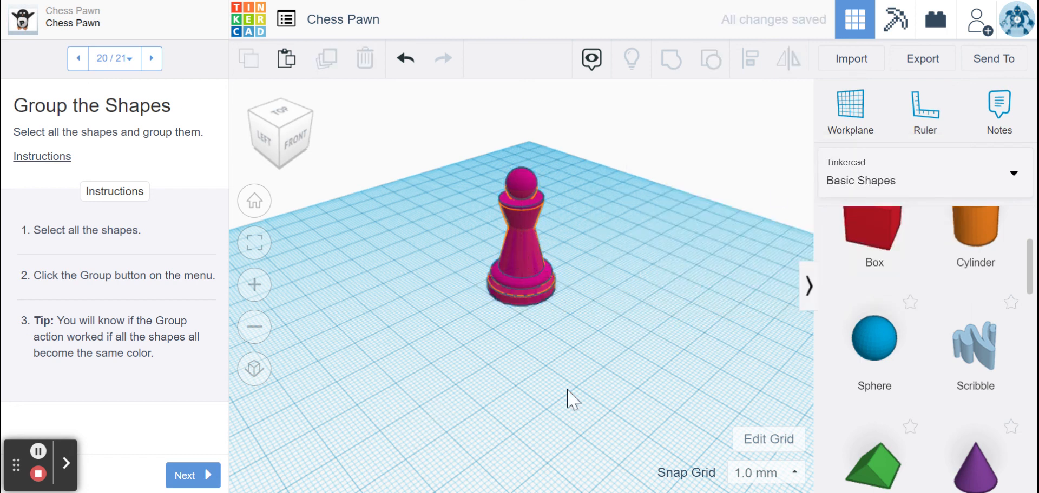
# Step: Inspect the finished magenta pawn from the back, then advance past the Group the Shapes lesson page
pyautogui.click(287, 140)
pyautogui.moveTo(286, 140); pyautogui.dragTo(309, 139)
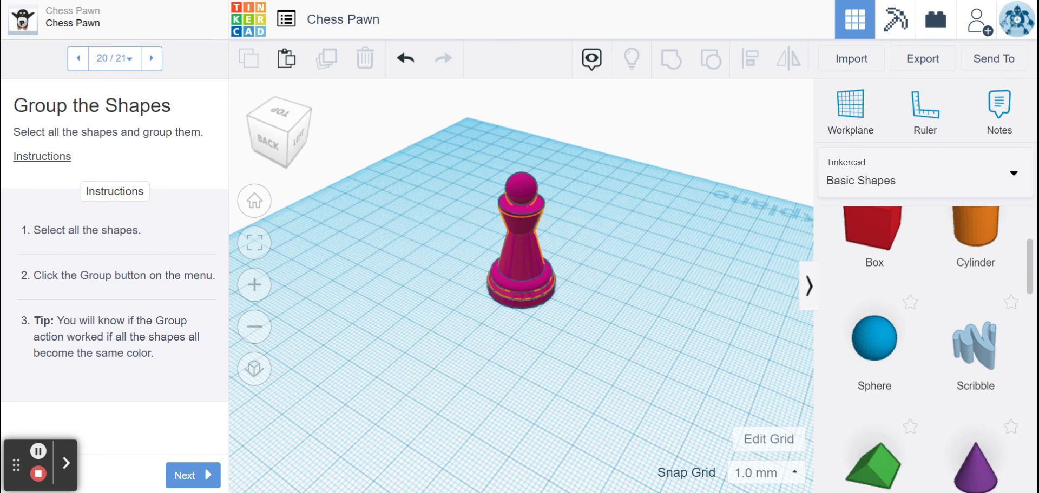
pyautogui.click(172, 477)
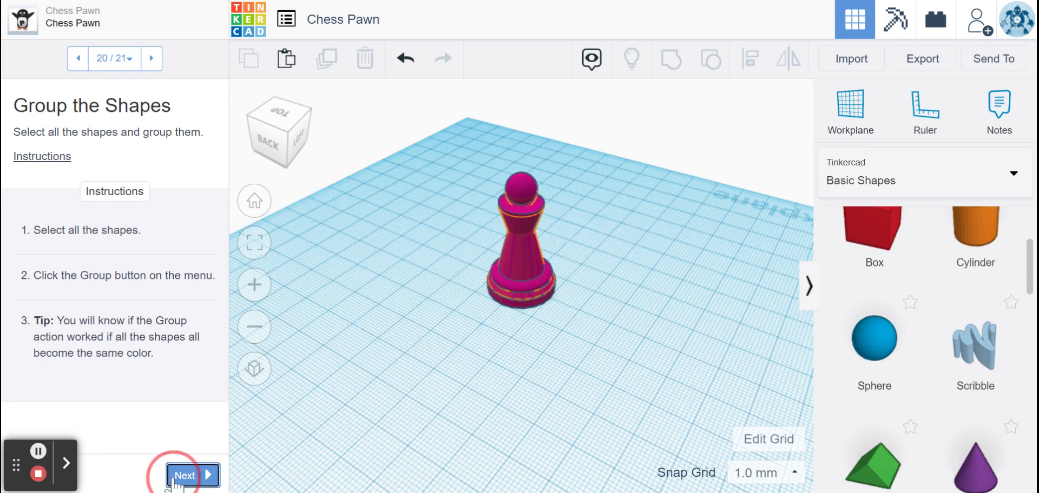